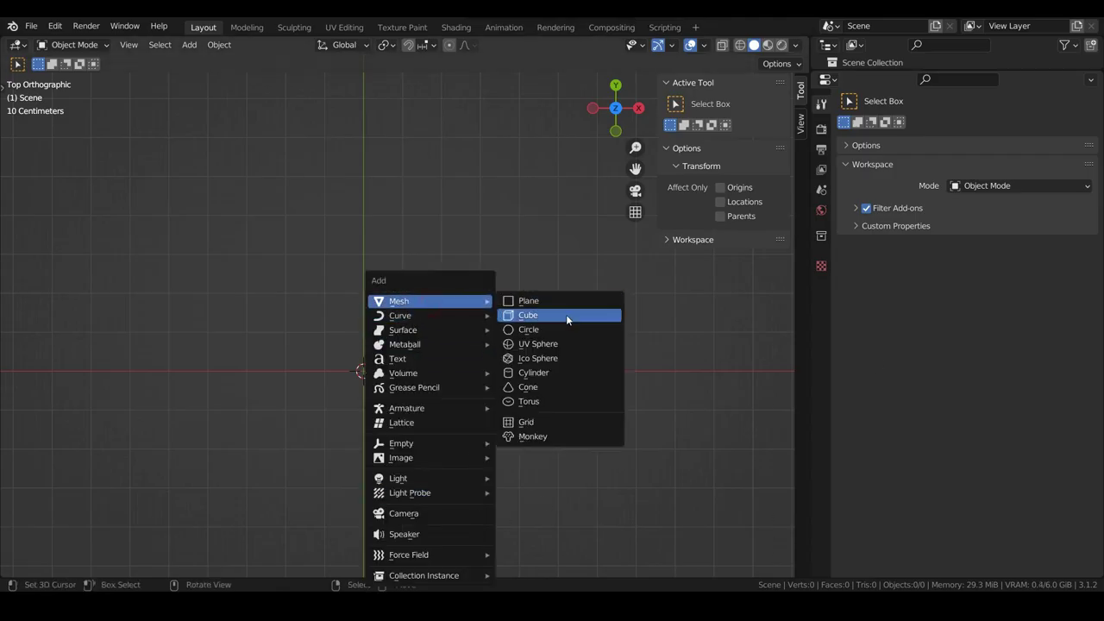
Add a UV sphere at the origin of the empty scene.
{"action": "left_click", "coordinate": [569, 343]}
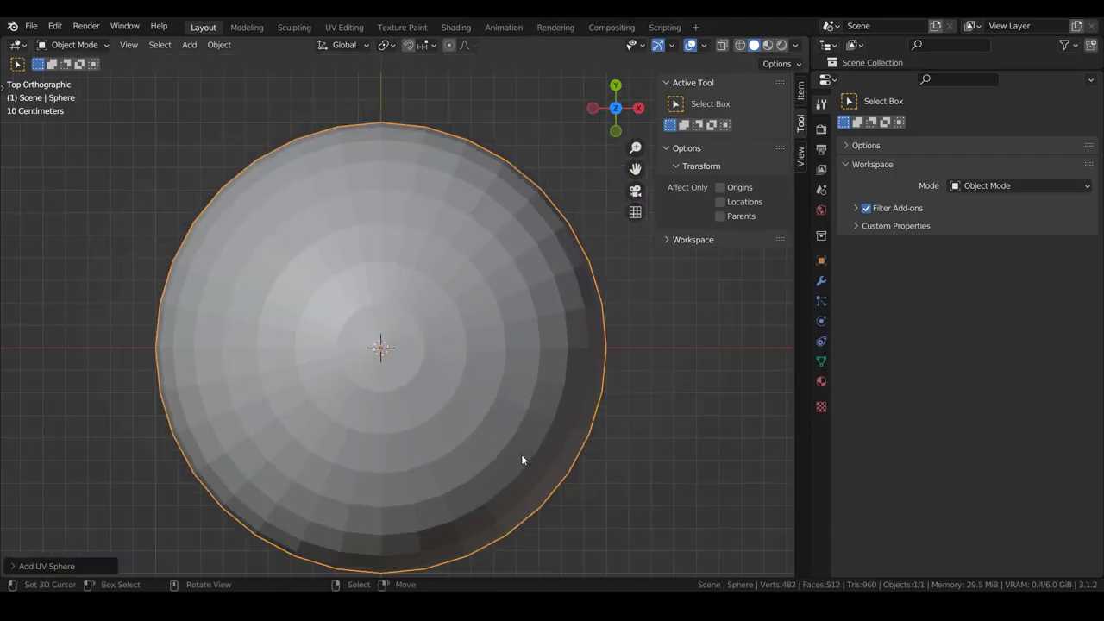
{"action": "scroll", "coordinate": [521, 457], "scroll_direction": "down", "scroll_amount": 5}
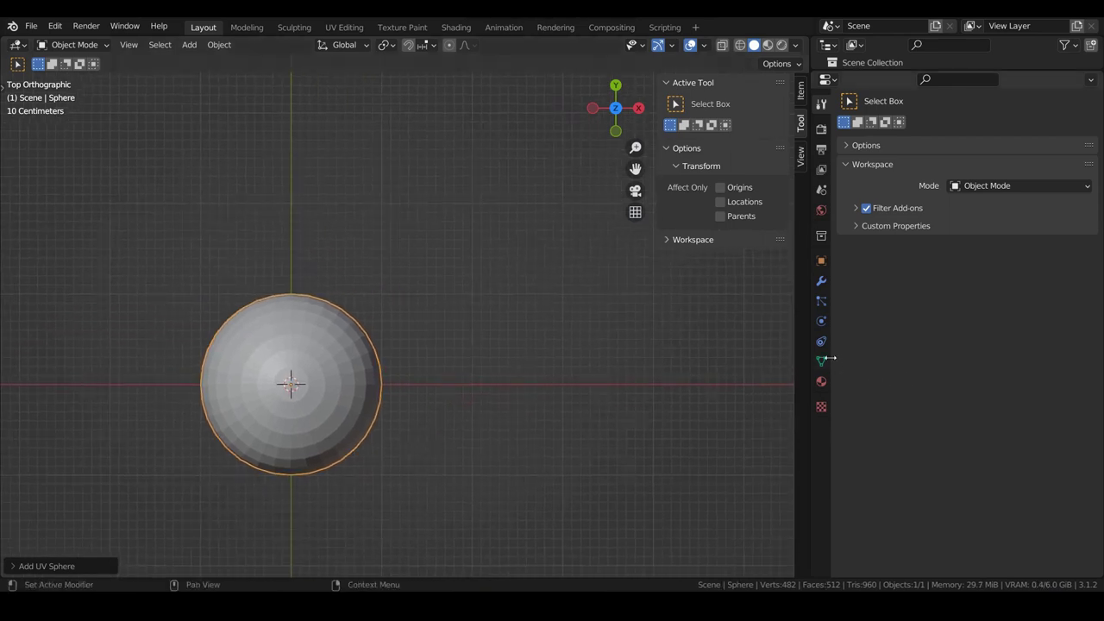
Split the Properties editor into two stacked editors and show the sphere's particle properties in both.
{"action": "right_click", "coordinate": [820, 438]}
{"action": "left_click", "coordinate": [810, 409]}
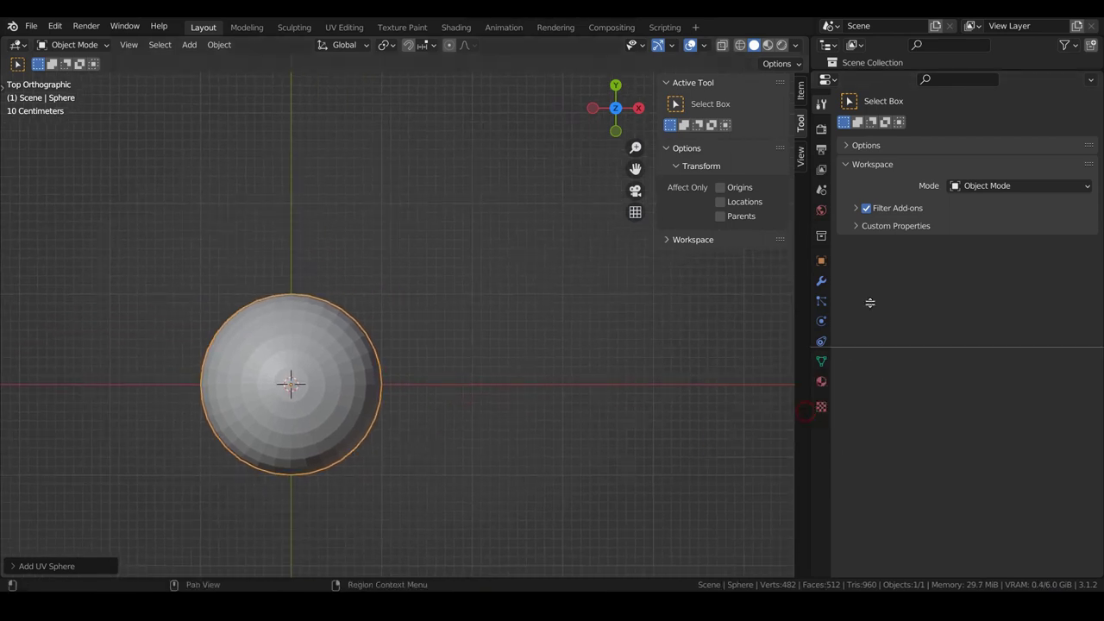
{"action": "left_click", "coordinate": [920, 267]}
{"action": "left_click", "coordinate": [823, 498]}
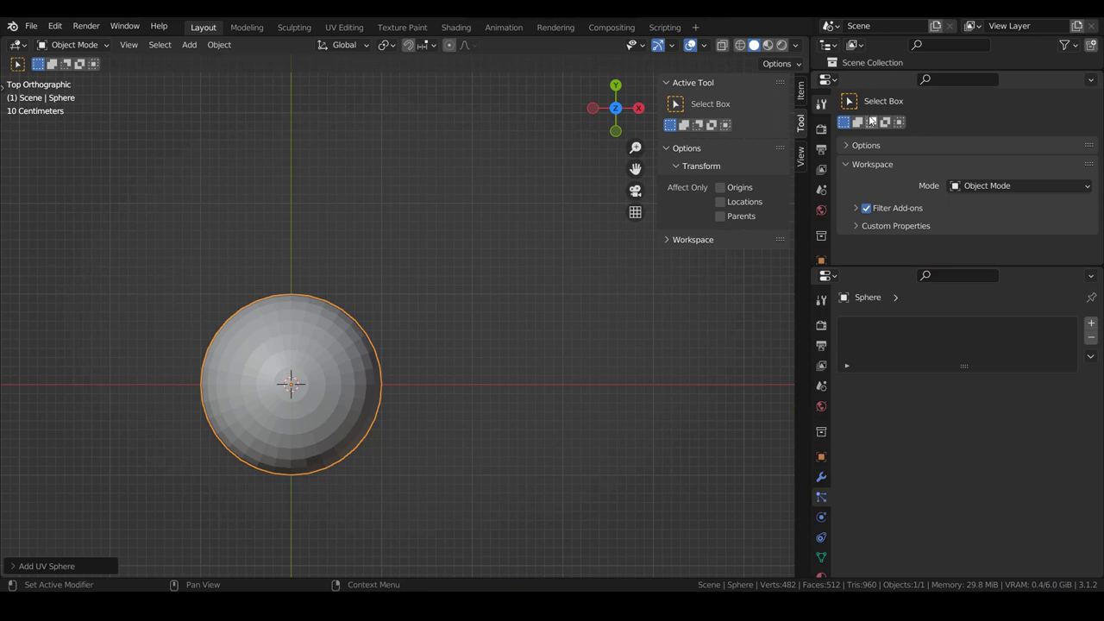
{"action": "scroll", "coordinate": [823, 229], "scroll_direction": "down", "scroll_amount": 2}
{"action": "left_click", "coordinate": [823, 231]}
Split the 3D viewport vertically into two side-by-side views of the sphere.
{"action": "middle_click_drag", "start_coordinate": [384, 382], "coordinate": [234, 347], "text": "shift"}
{"action": "right_click", "coordinate": [448, 37]}
{"action": "left_click", "coordinate": [446, 54]}
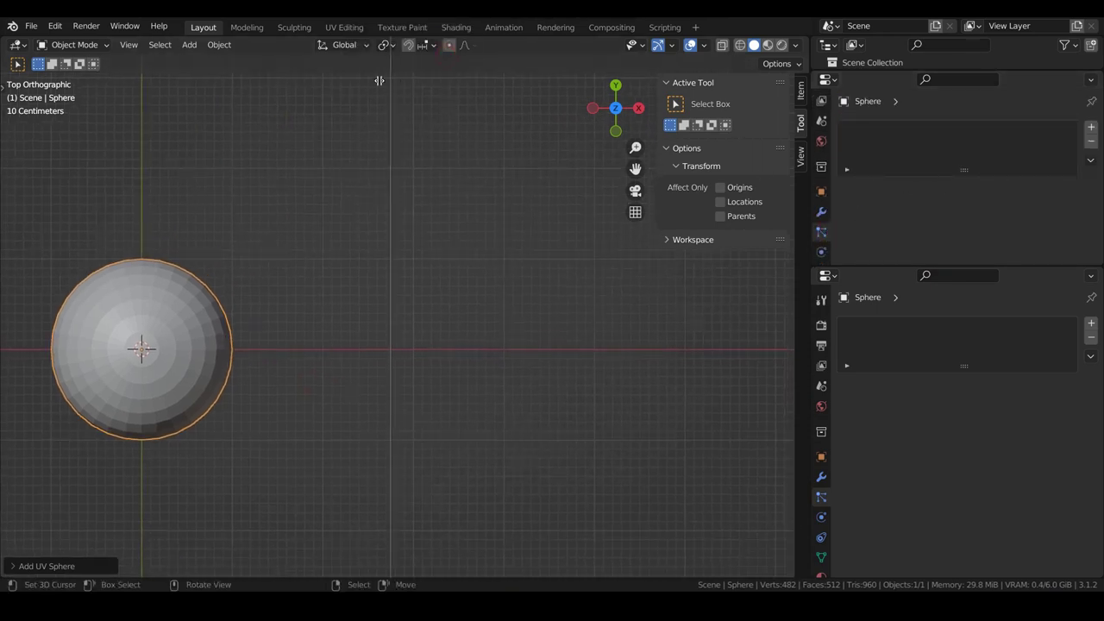
{"action": "left_click", "coordinate": [380, 86]}
{"action": "middle_click_drag", "start_coordinate": [487, 273], "coordinate": [654, 272], "text": "shift"}
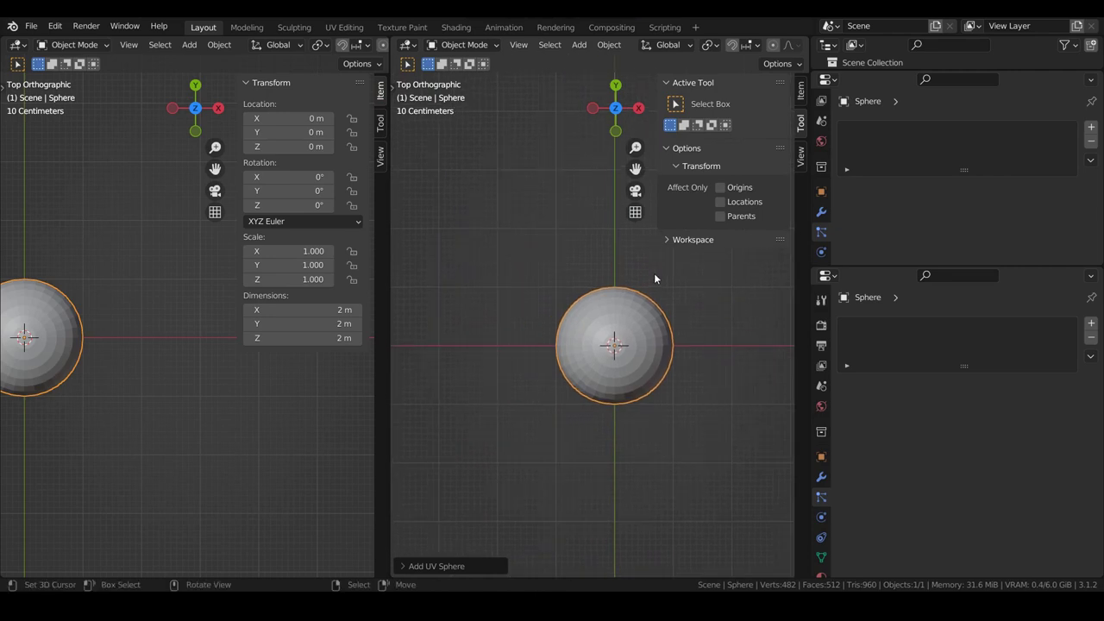
Hide the sidebars in both 3D viewports and centre the sphere in the first one.
{"action": "key", "text": "n"}
{"action": "key", "text": "t"}
{"action": "key", "text": "t"}
{"action": "middle_click_drag", "start_coordinate": [117, 376], "coordinate": [255, 351], "text": "shift"}
{"action": "key", "text": "n"}
{"action": "scroll", "coordinate": [723, 50], "scroll_direction": "down", "scroll_amount": 5}
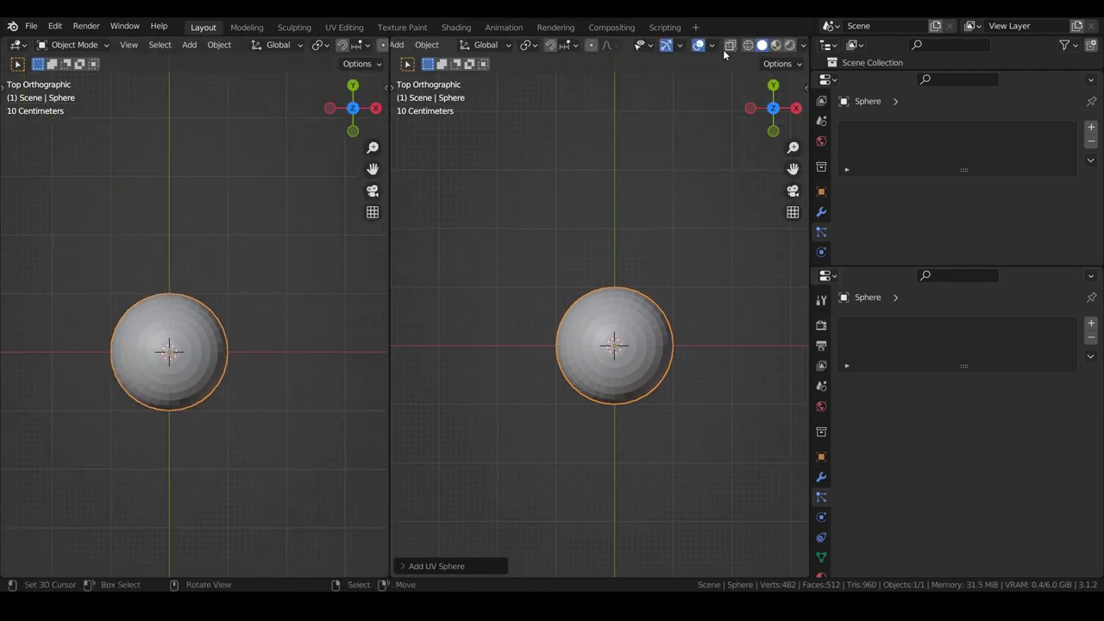
Switch the second 3D viewport to Rendered shading and turn off its overlays.
{"action": "left_click", "coordinate": [789, 46]}
{"action": "left_click", "coordinate": [699, 48]}
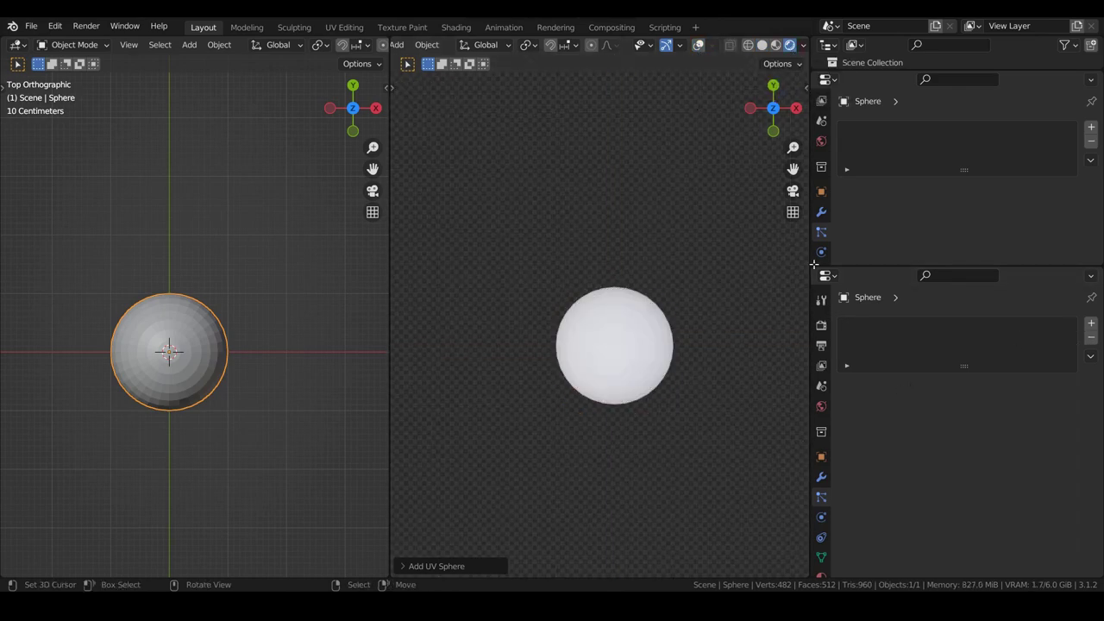
Add a particle system to the sphere, set its type to Hair and enable Advanced.
{"action": "left_click", "coordinate": [1091, 126]}
{"action": "left_click", "coordinate": [1028, 205]}
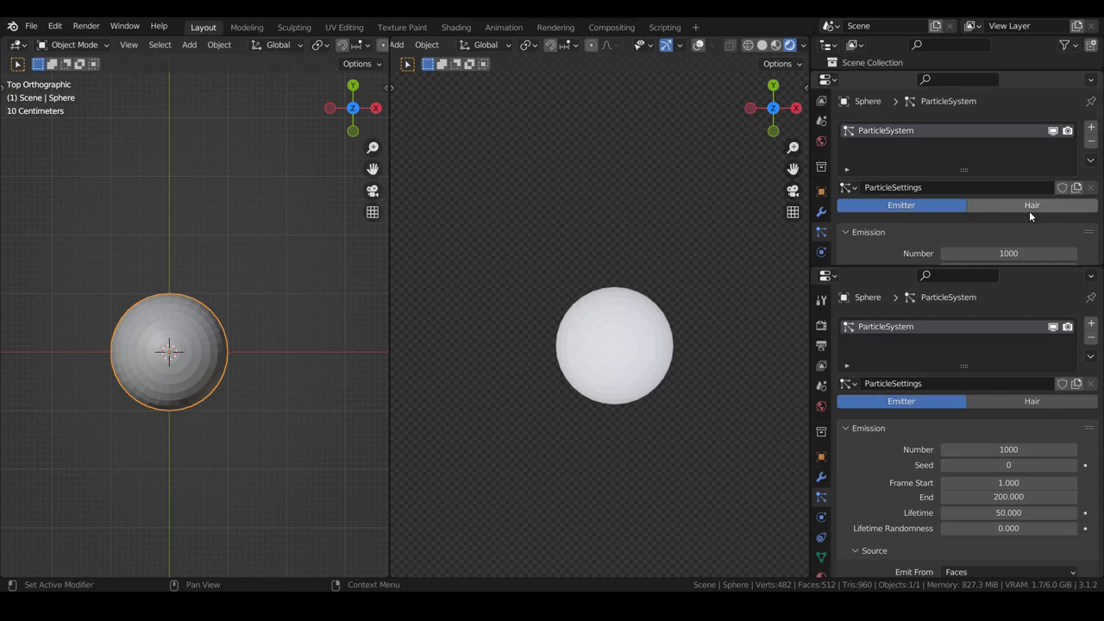
{"action": "left_click", "coordinate": [976, 223]}
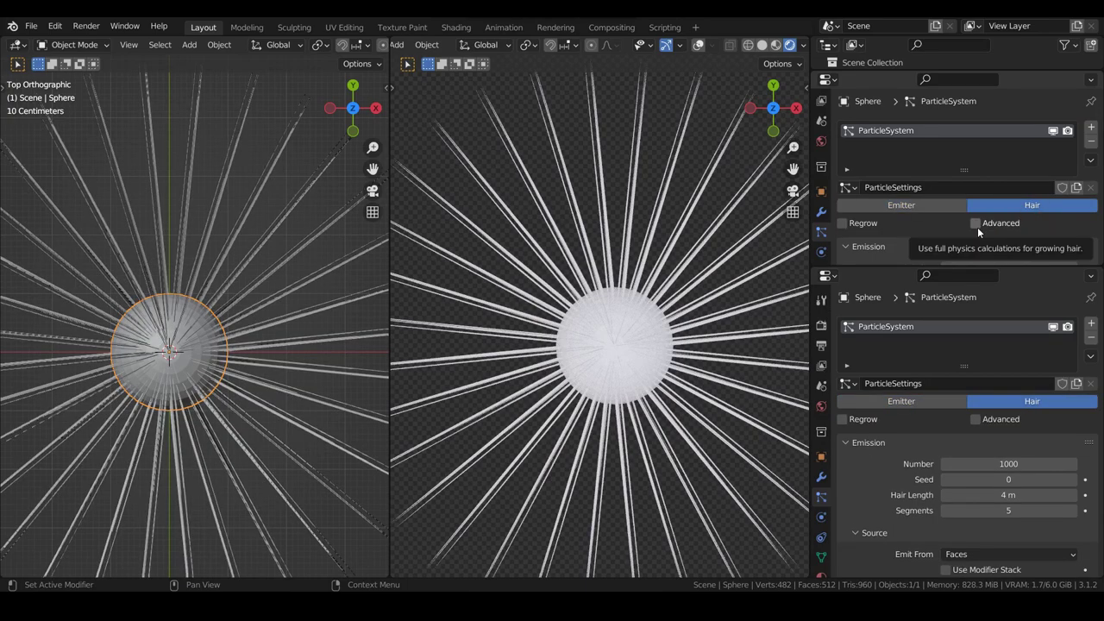
Rename both the particle settings and the particle system to "Hair Wig".
{"action": "left_click", "coordinate": [894, 187]}
{"action": "type", "text": "Hai"}
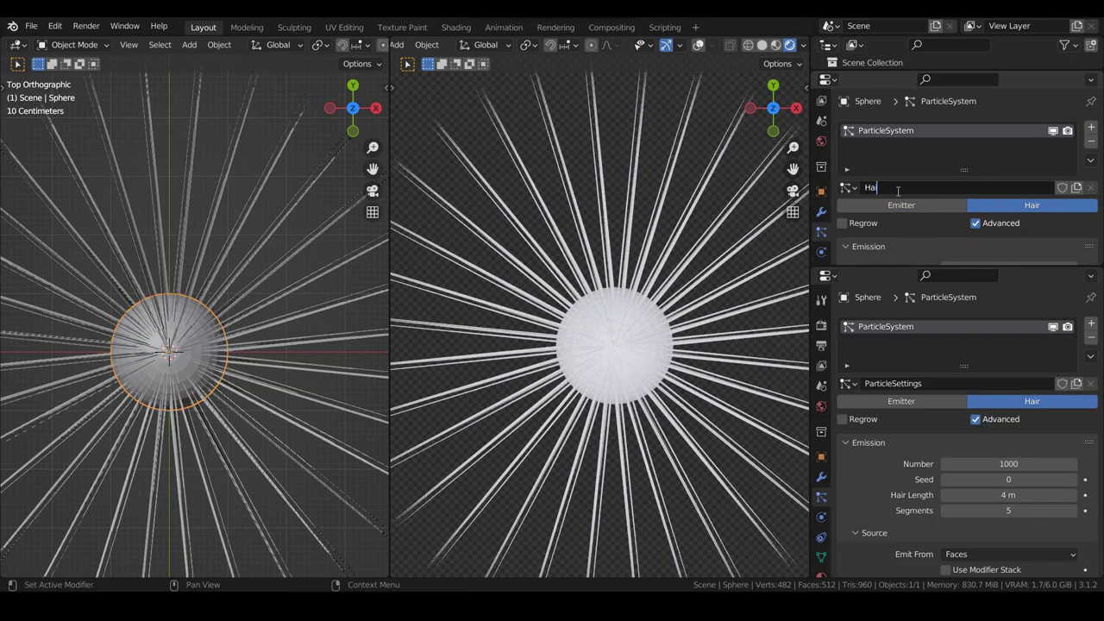
{"action": "type", "text": "r Wig"}
{"action": "key", "text": "Return"}
{"action": "left_click", "coordinate": [896, 185]}
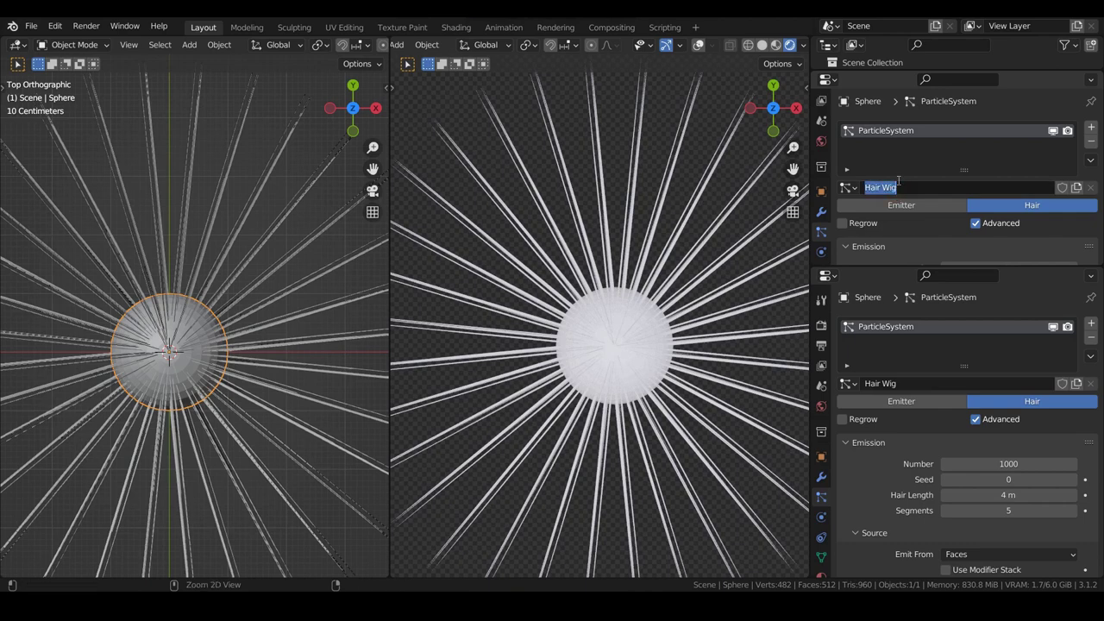
{"action": "double_click", "coordinate": [895, 140]}
{"action": "type", "text": "Hair Wig"}
{"action": "key", "text": "Return"}
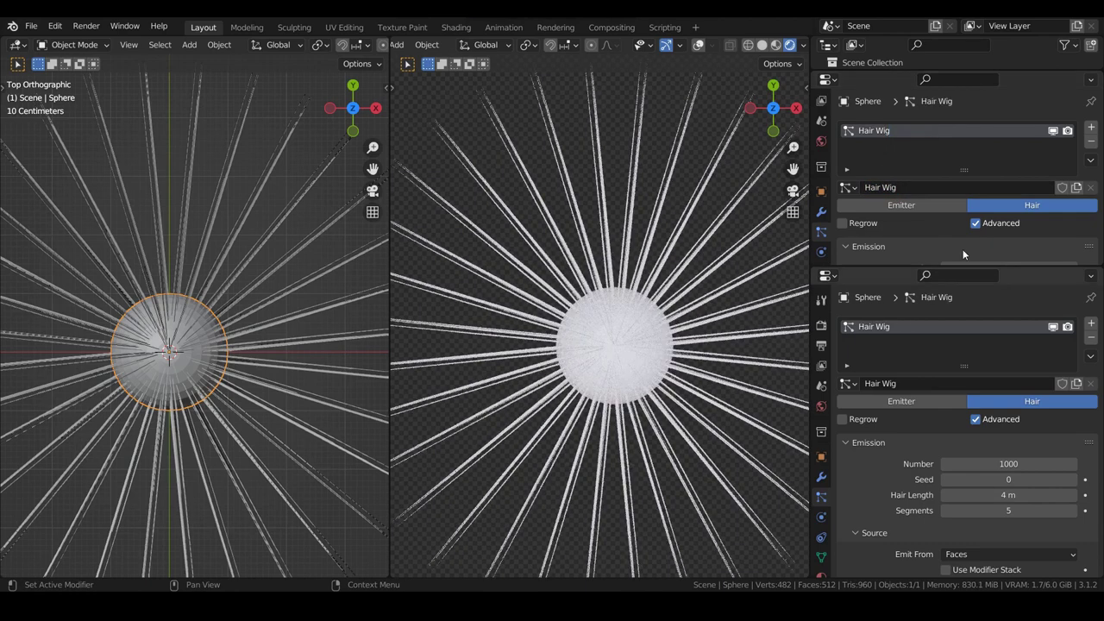
Set the hair emission Number to 1.
{"action": "scroll", "coordinate": [963, 249], "scroll_direction": "down", "scroll_amount": 4}
{"action": "type", "text": "1"}
{"action": "key", "text": "Return"}
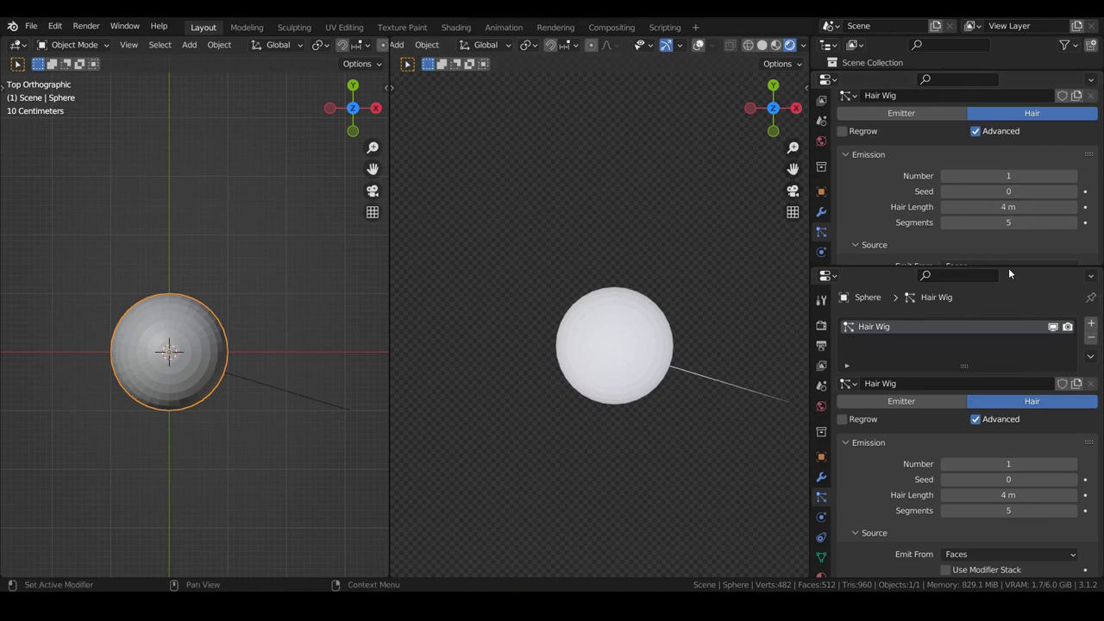
Enable Simple children for the hair and set their Display Amount to 1.
{"action": "left_click_drag", "start_coordinate": [1008, 267], "coordinate": [1008, 303]}
{"action": "scroll", "coordinate": [957, 229], "scroll_direction": "down", "scroll_amount": 5}
{"action": "scroll", "coordinate": [957, 229], "scroll_direction": "up", "scroll_amount": 2}
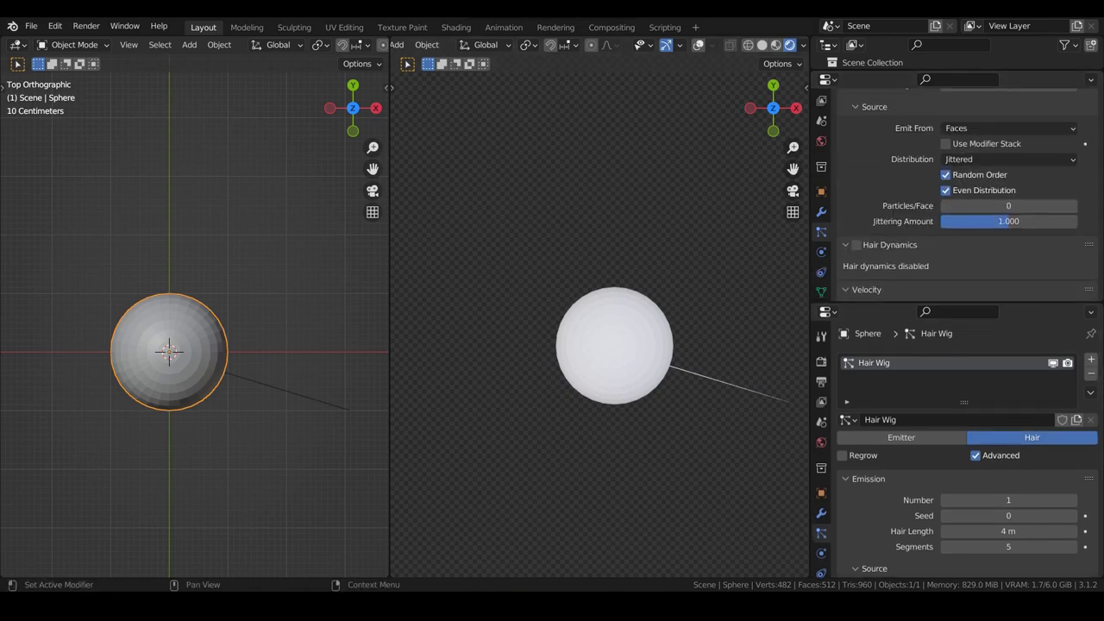
{"action": "scroll", "coordinate": [1008, 494], "scroll_direction": "down", "scroll_amount": 15}
{"action": "scroll", "coordinate": [1009, 494], "scroll_direction": "down", "scroll_amount": 6}
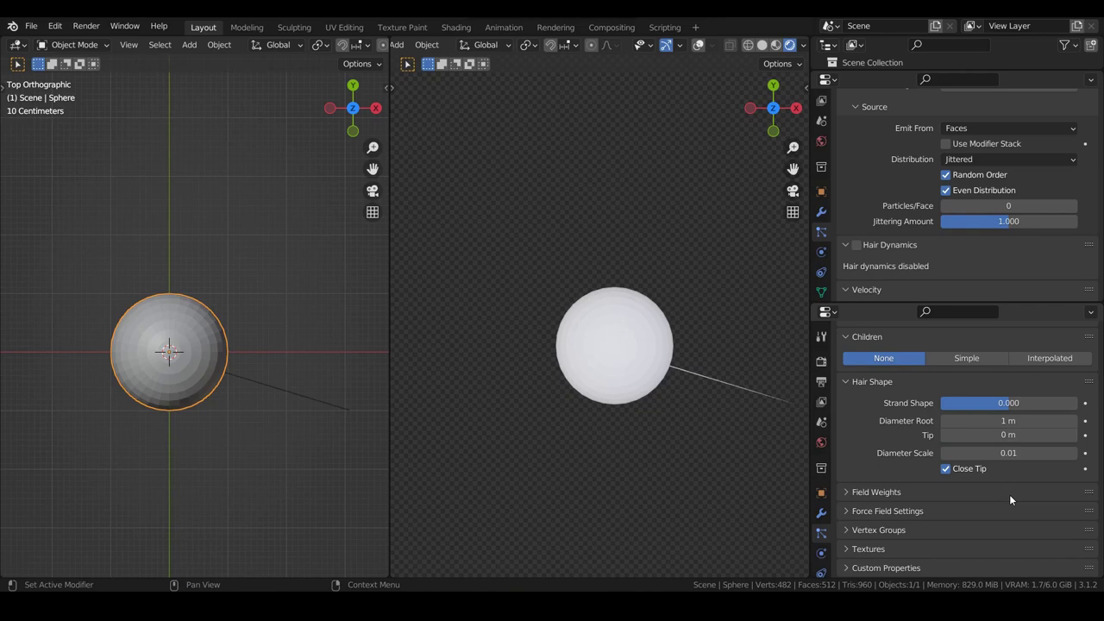
{"action": "scroll", "coordinate": [1009, 494], "scroll_direction": "up", "scroll_amount": 3}
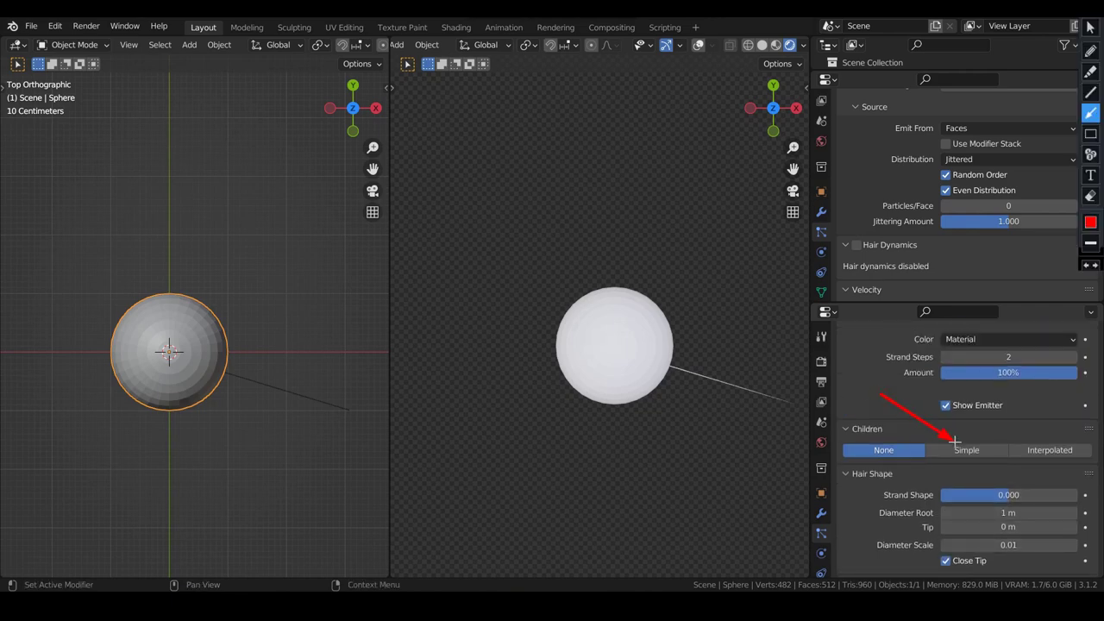
{"action": "left_click", "coordinate": [966, 450]}
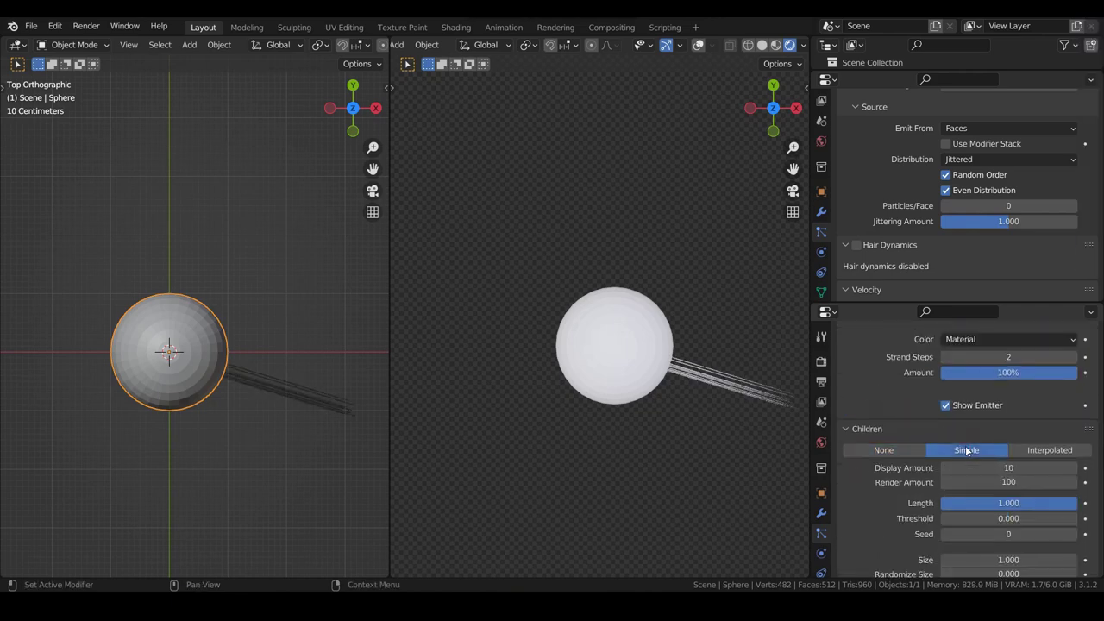
{"action": "left_click", "coordinate": [1010, 470]}
{"action": "type", "text": "1"}
{"action": "key", "text": "Return"}
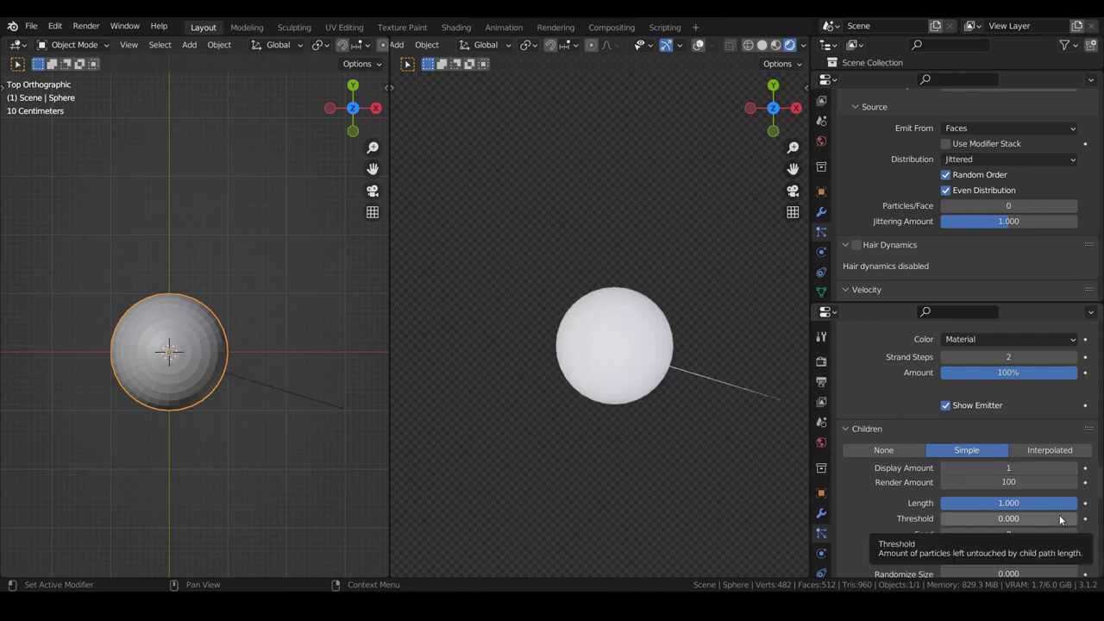
Set the Kink Type of the child hairs to Curl.
{"action": "scroll", "coordinate": [1059, 519], "scroll_direction": "down", "scroll_amount": 12}
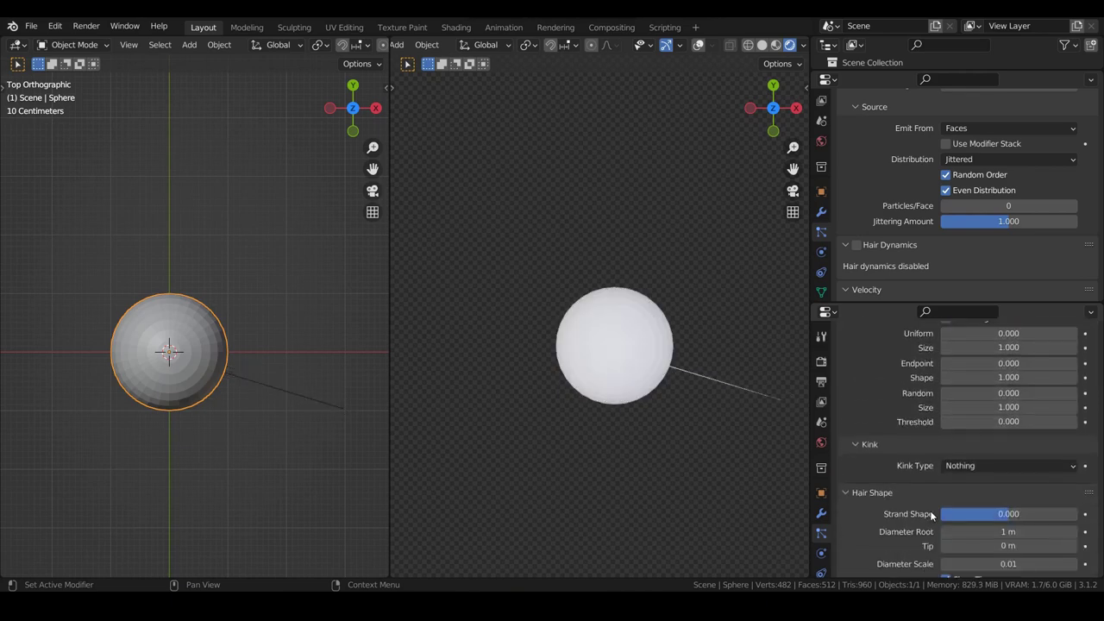
{"action": "scroll", "coordinate": [931, 515], "scroll_direction": "up", "scroll_amount": 1}
{"action": "key", "text": "ctrl+alt+d"}
{"action": "left_click_drag", "start_coordinate": [844, 489], "coordinate": [874, 489]}
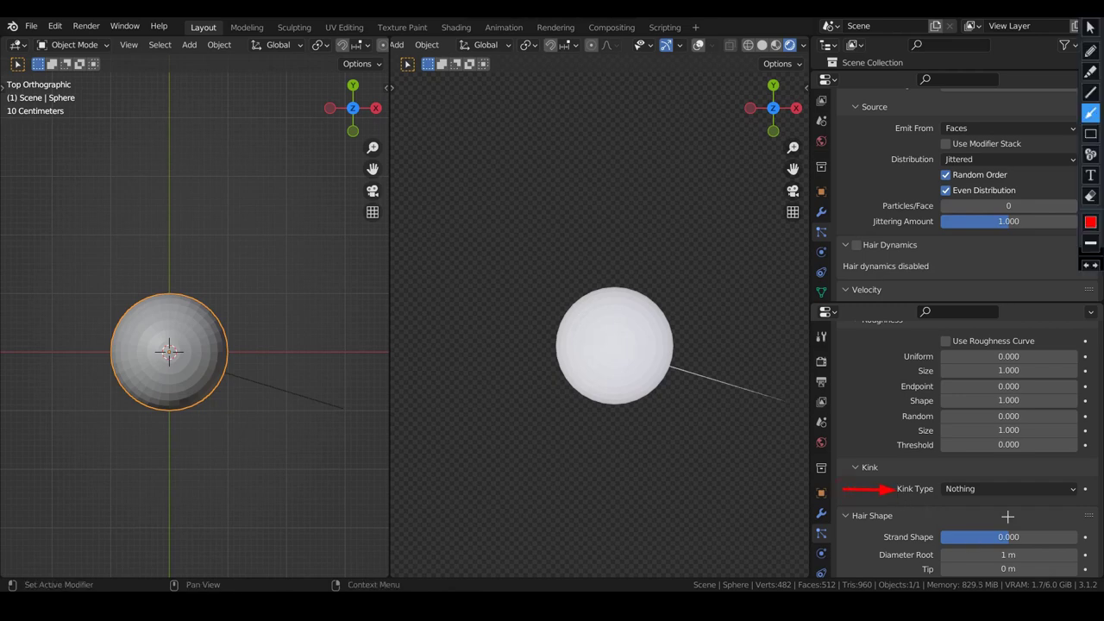
{"action": "key", "text": "ctrl+alt+g"}
{"action": "left_click", "coordinate": [975, 488]}
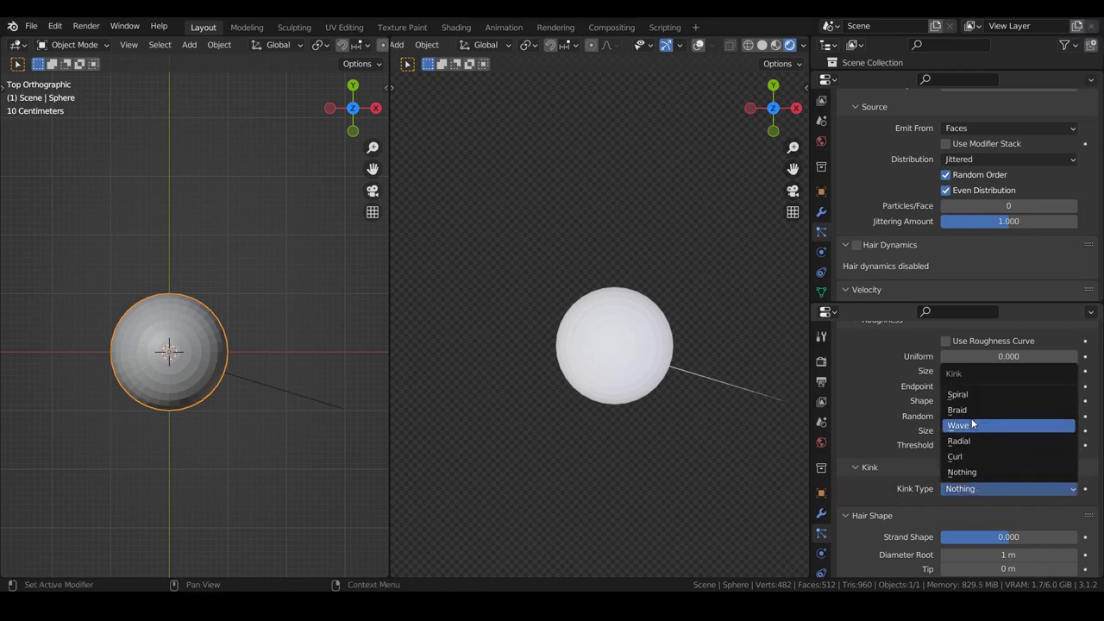
{"action": "left_click", "coordinate": [1011, 456]}
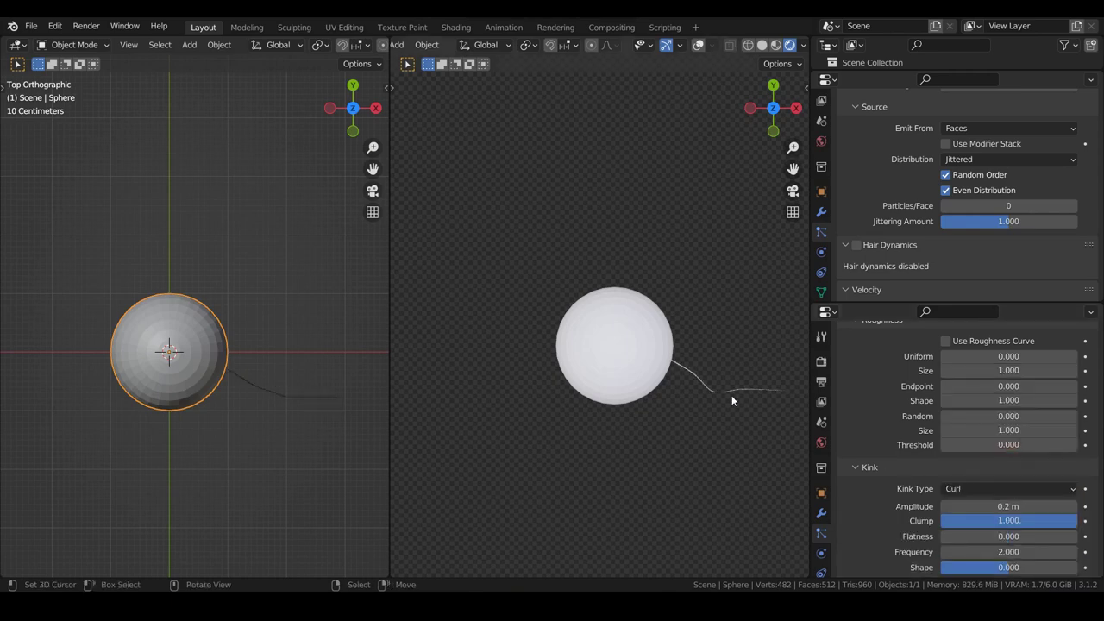
Set the Frequency of the curl kink to 50.
{"action": "scroll", "coordinate": [999, 510], "scroll_direction": "down", "scroll_amount": 3}
{"action": "scroll", "coordinate": [999, 511], "scroll_direction": "up", "scroll_amount": 1}
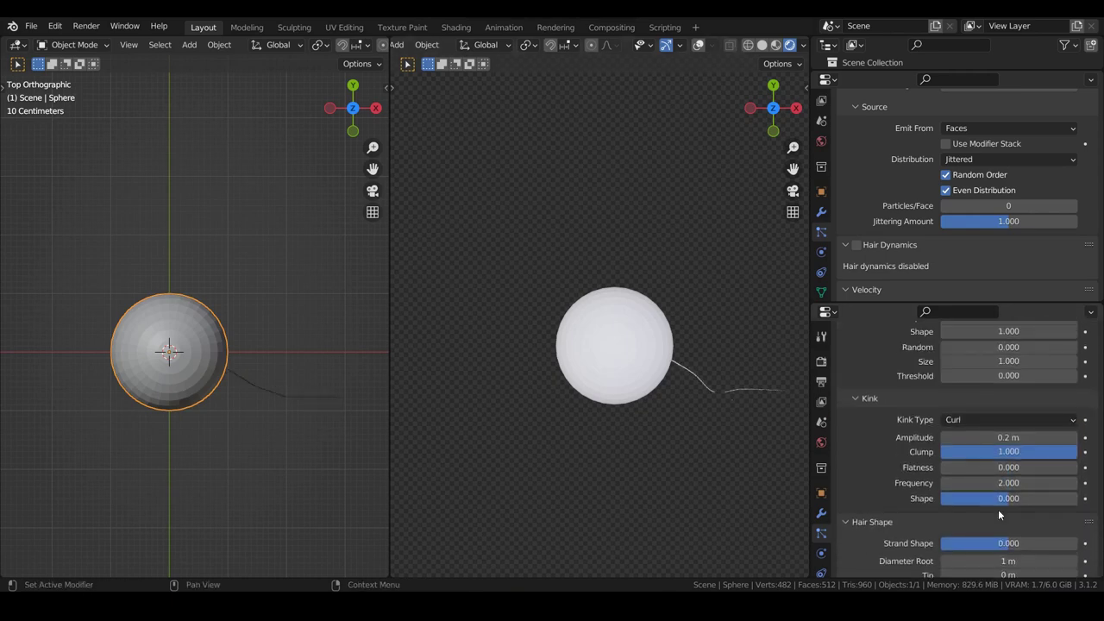
{"action": "key", "text": "ctrl+alt+d"}
{"action": "left_click_drag", "start_coordinate": [808, 479], "coordinate": [888, 483]}
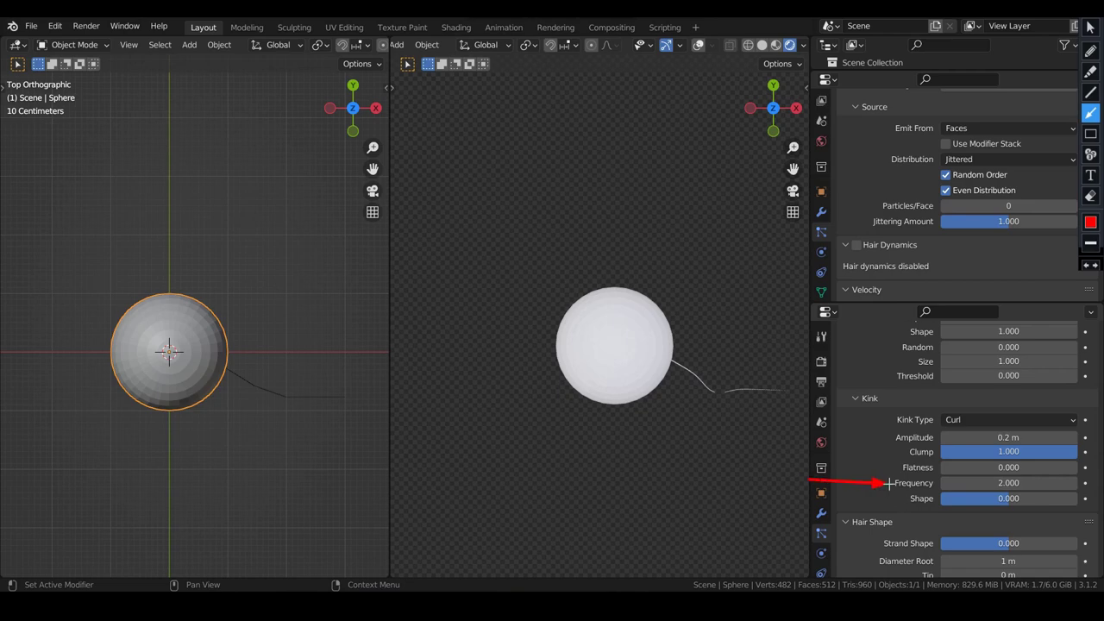
{"action": "key", "text": "ctrl+alt+g"}
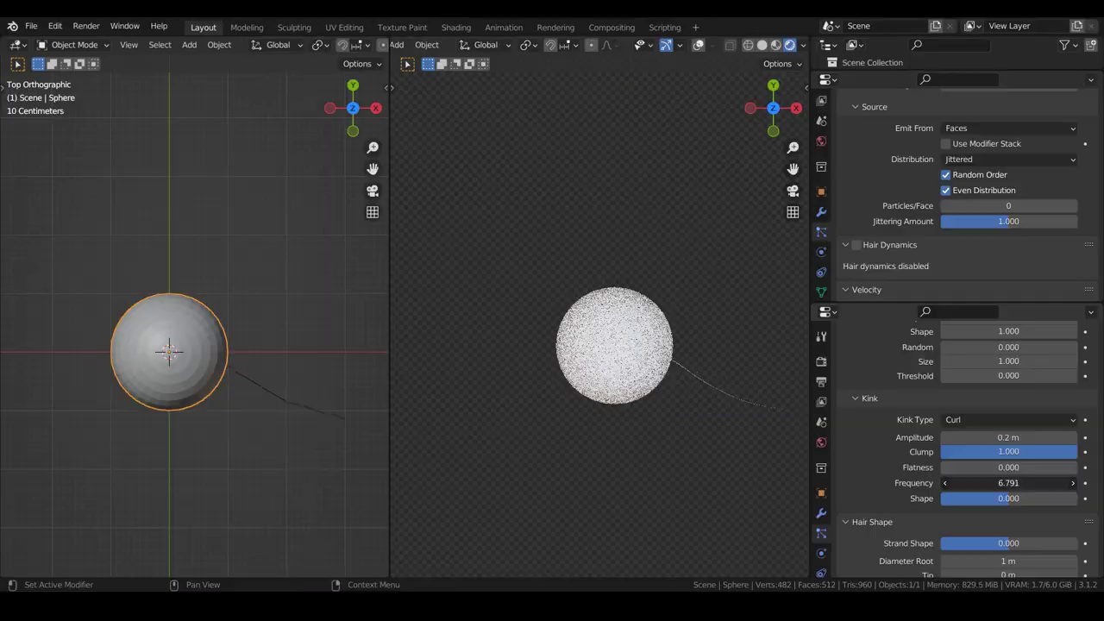
{"action": "left_click_drag", "start_coordinate": [996, 481], "coordinate": [1048, 482]}
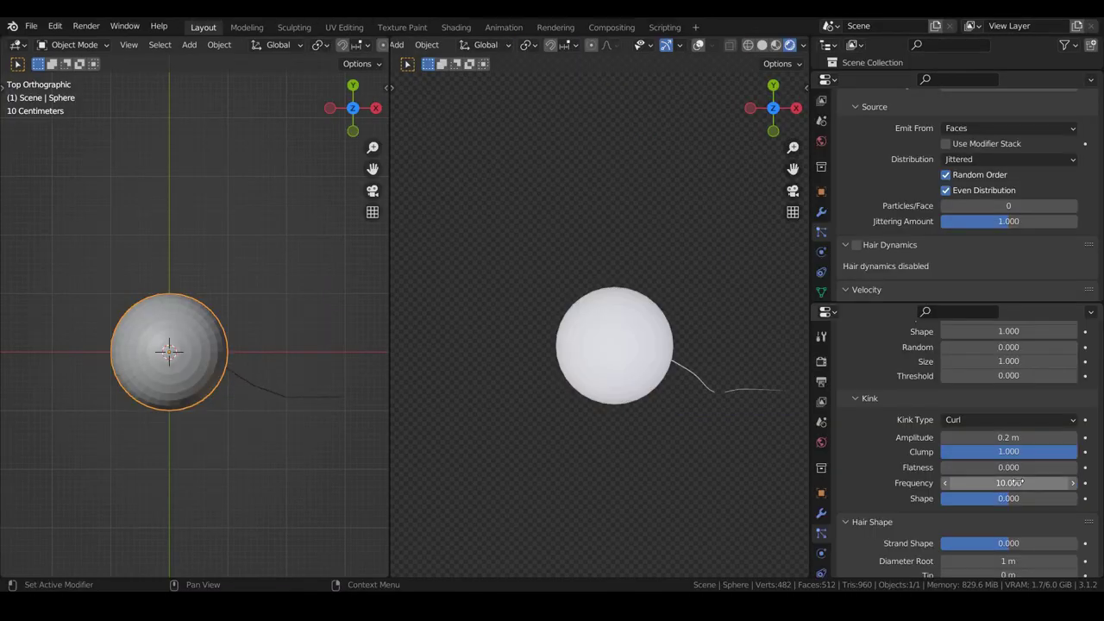
{"action": "left_click", "coordinate": [996, 479]}
{"action": "type", "text": "50"}
{"action": "key", "text": "Return"}
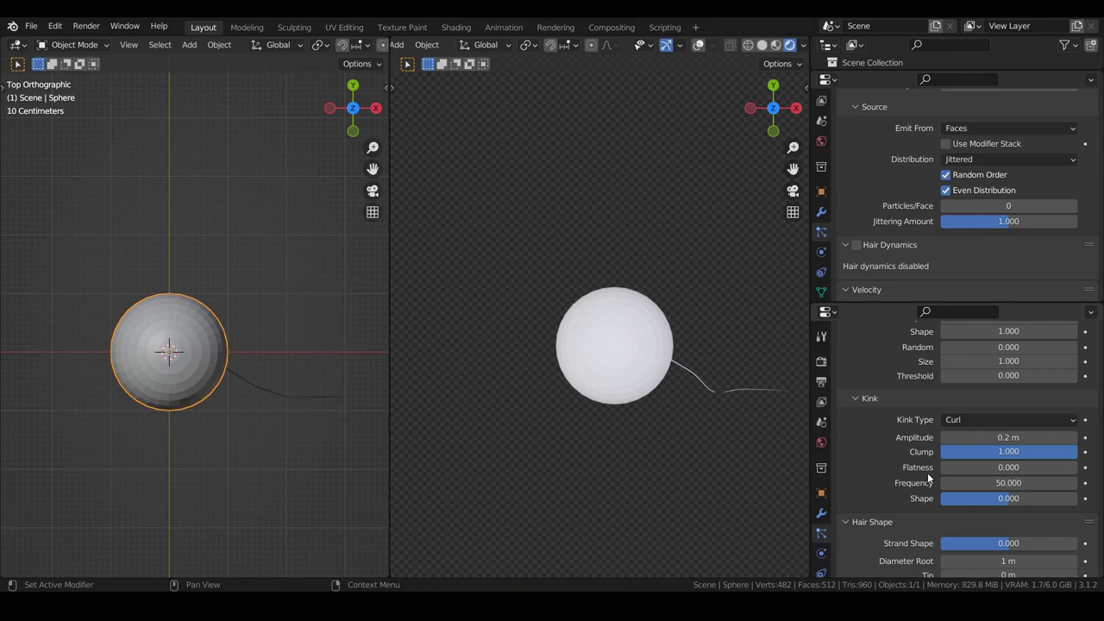
Set the hair's viewport display Strand Steps to 10 in the other Properties editor.
{"action": "scroll", "coordinate": [871, 172], "scroll_direction": "down", "scroll_amount": 5}
{"action": "scroll", "coordinate": [870, 172], "scroll_direction": "down", "scroll_amount": 10}
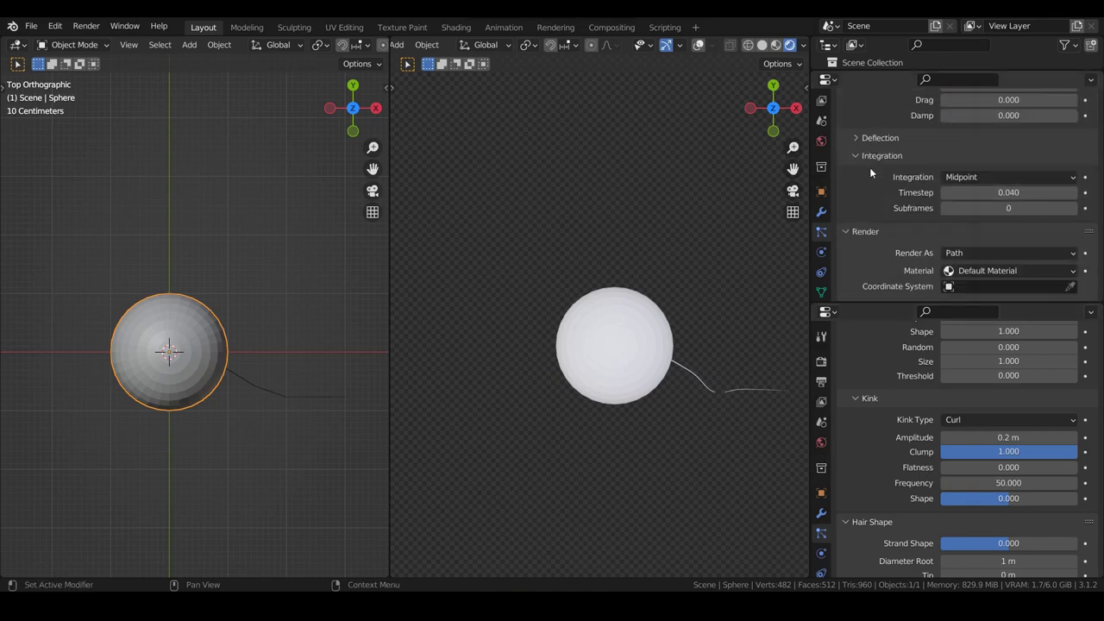
{"action": "scroll", "coordinate": [869, 173], "scroll_direction": "down", "scroll_amount": 4}
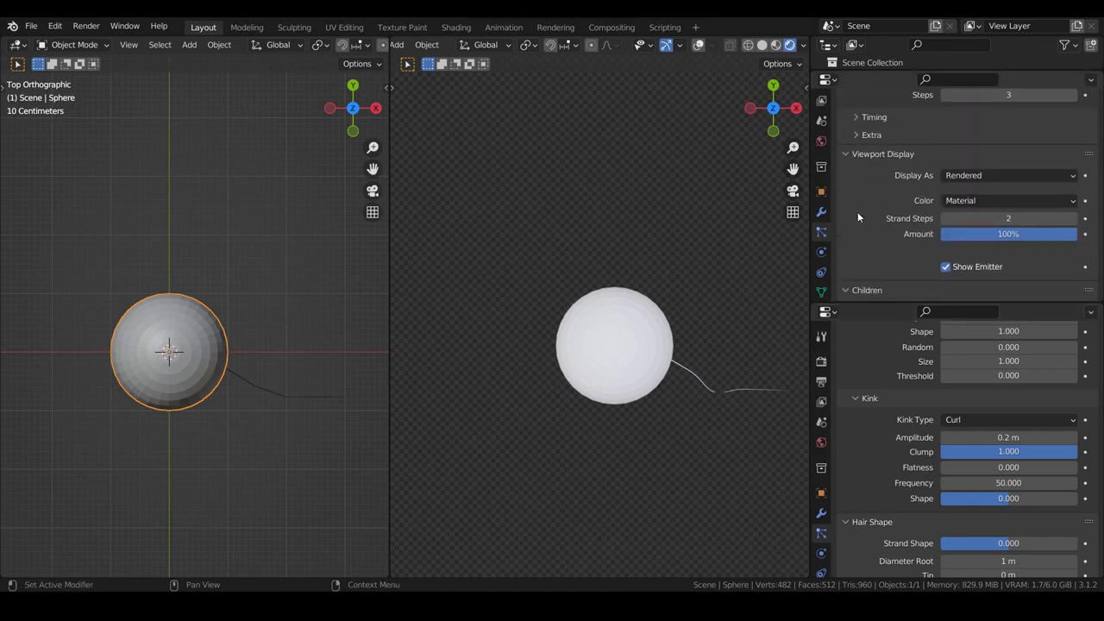
{"action": "key", "text": "ctrl+alt+d"}
{"action": "left_click_drag", "start_coordinate": [841, 219], "coordinate": [883, 222]}
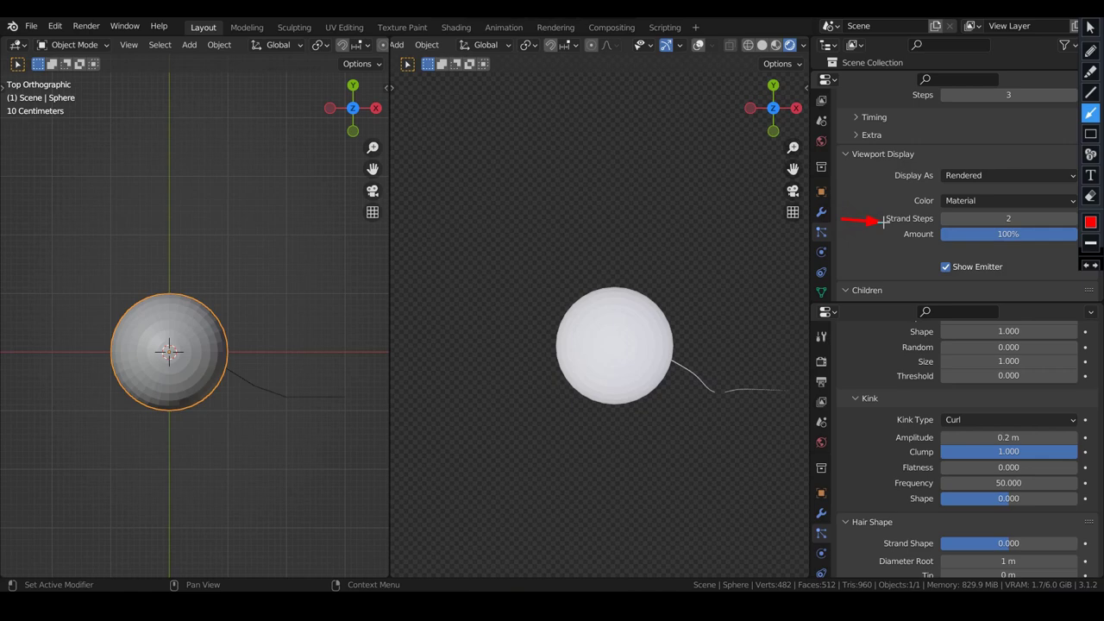
{"action": "key", "text": "ctrl+shift+1"}
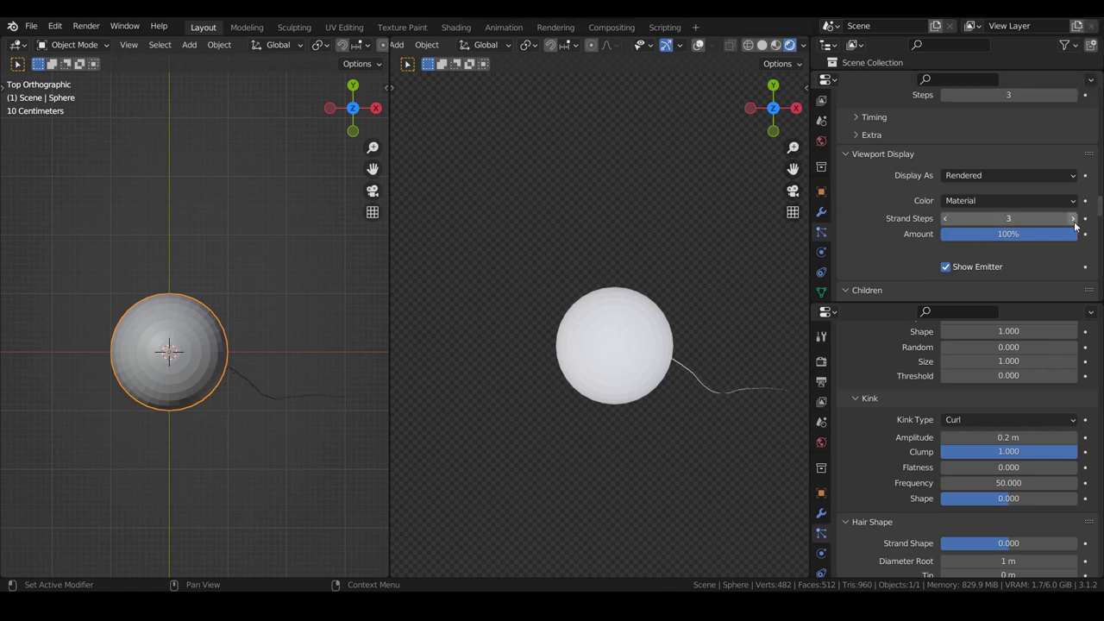
{"action": "left_click", "coordinate": [1073, 219]}
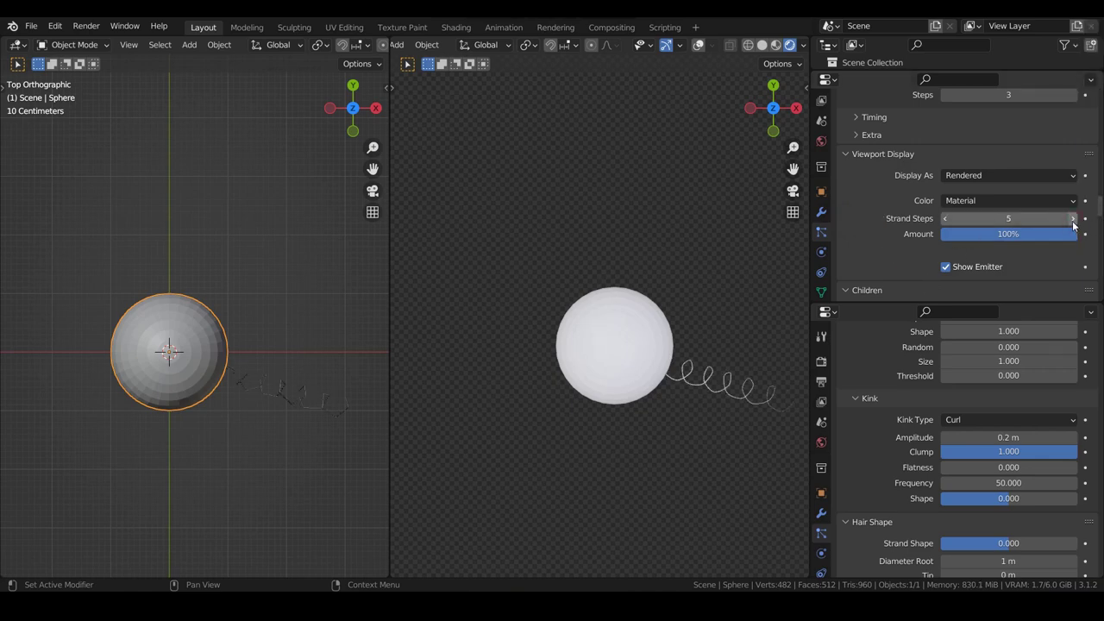
{"action": "left_click", "coordinate": [1072, 220]}
{"action": "left_click", "coordinate": [1073, 220]}
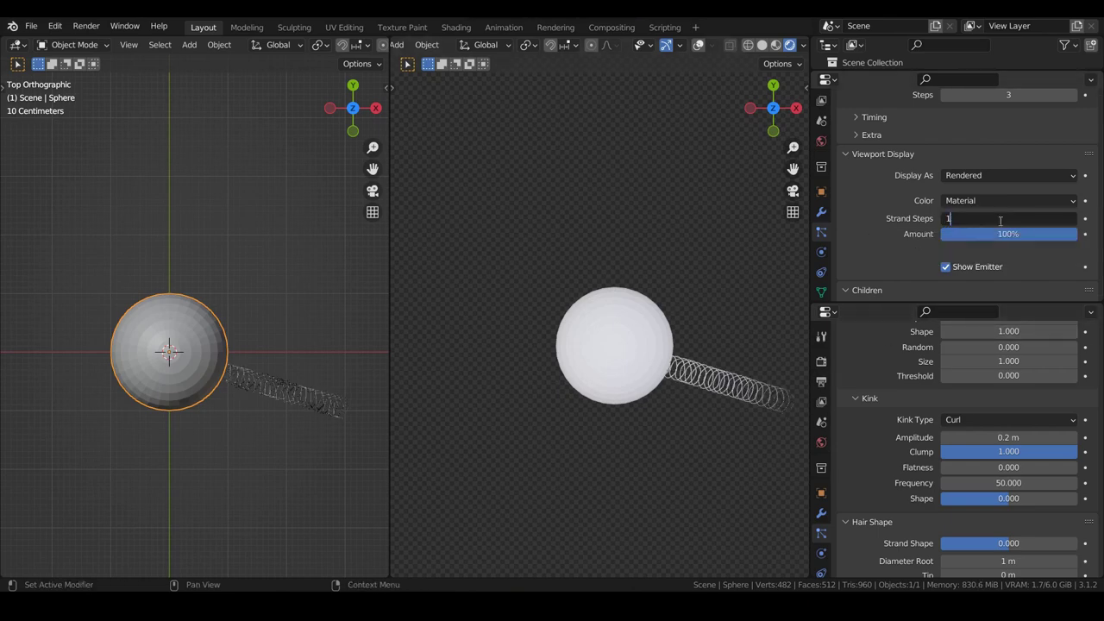
{"action": "type", "text": "0"}
{"action": "key", "text": "Return"}
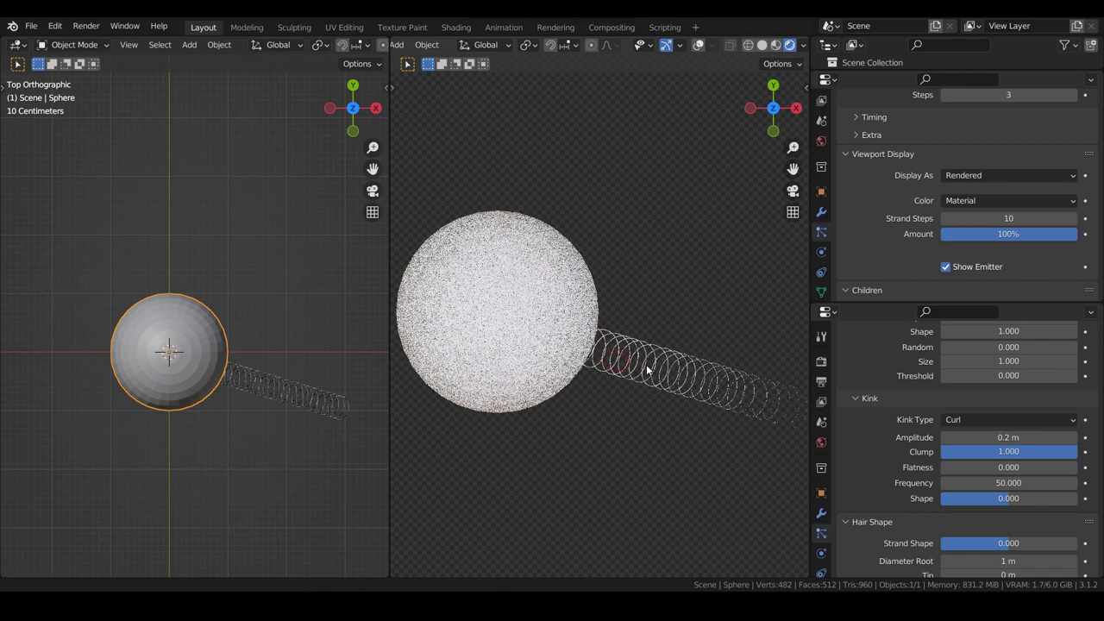
Set the Frequency of the child hairs' curl kink to 100.
{"action": "middle_click_drag", "start_coordinate": [224, 370], "coordinate": [228, 328], "text": "shift"}
{"action": "scroll", "coordinate": [203, 352], "scroll_direction": "up", "scroll_amount": 3}
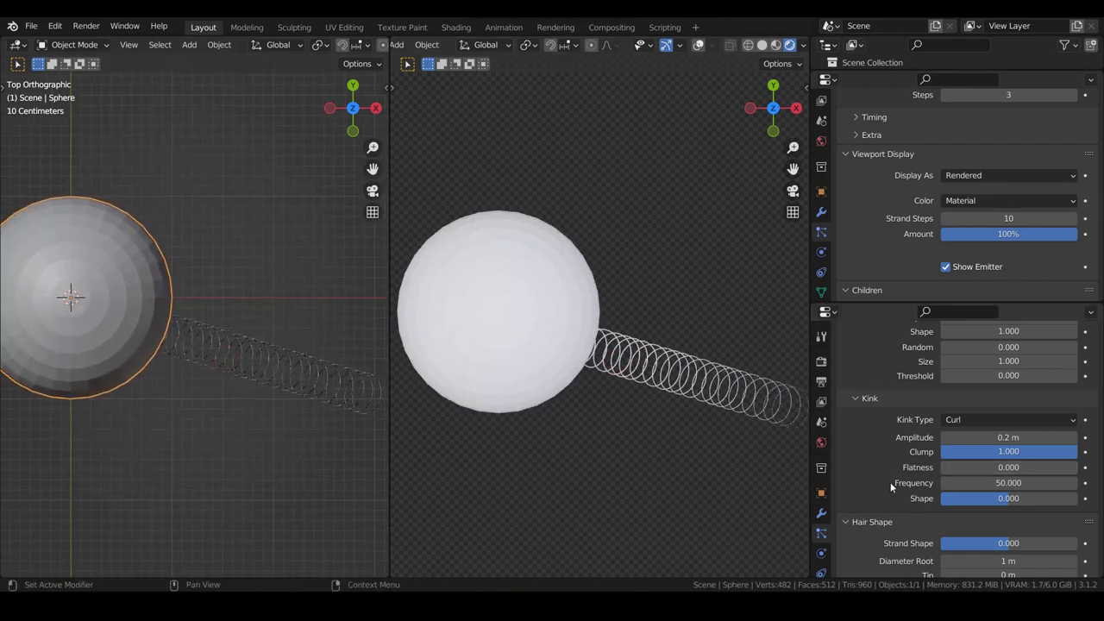
{"action": "left_click", "coordinate": [996, 484]}
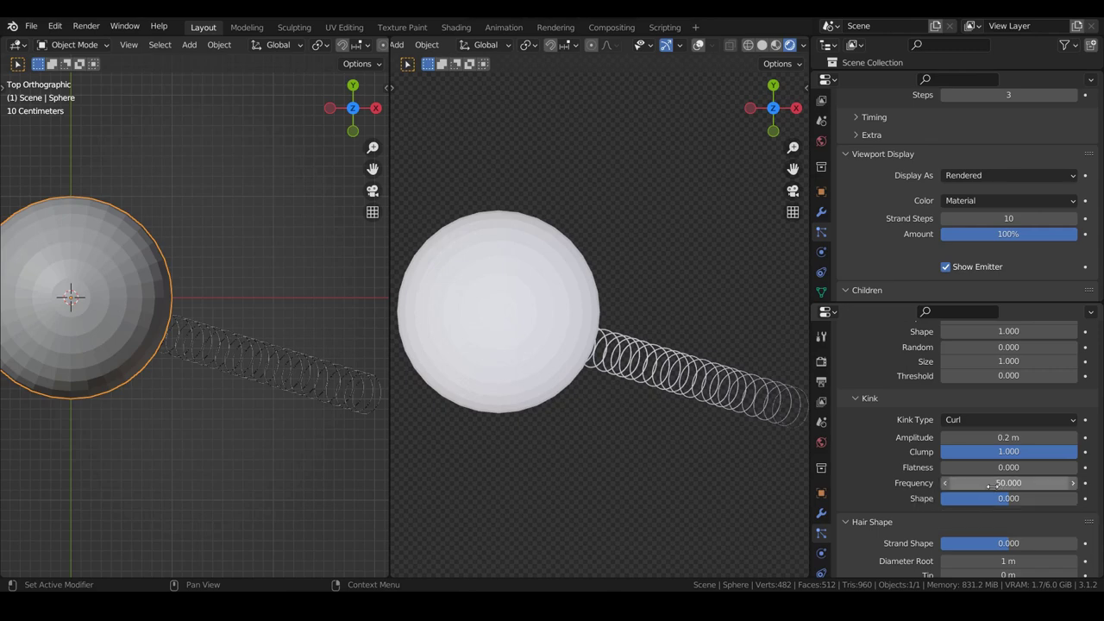
{"action": "type", "text": "100"}
{"action": "key", "text": "Return"}
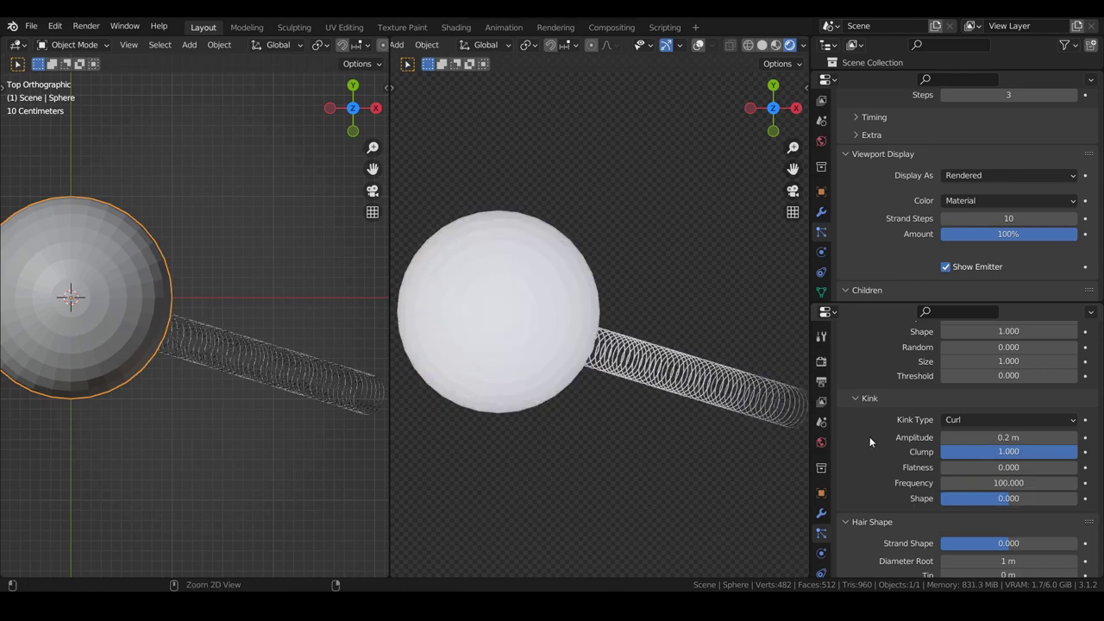
Shorten the Hair Length in the Emission settings to 2.91 m.
{"action": "left_click_drag", "start_coordinate": [849, 439], "coordinate": [889, 440]}
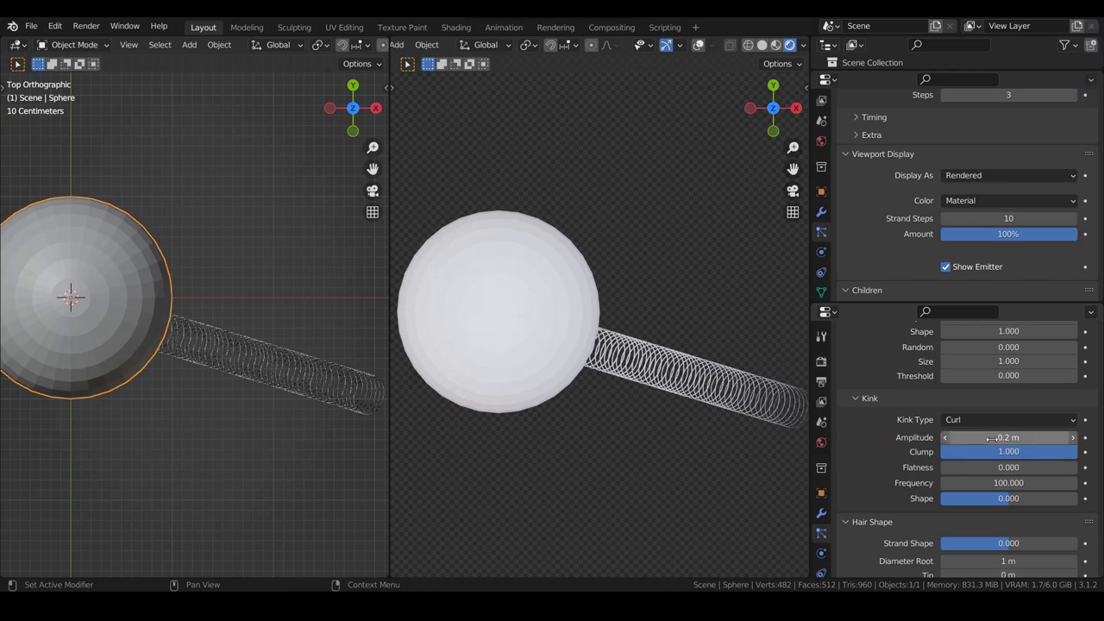
{"action": "mouse_move", "coordinate": [1007, 437]}
{"action": "left_mouse_down"}
{"action": "mouse_move", "coordinate": [1060, 437]}
{"action": "mouse_move", "coordinate": [990, 437]}
{"action": "left_mouse_up"}
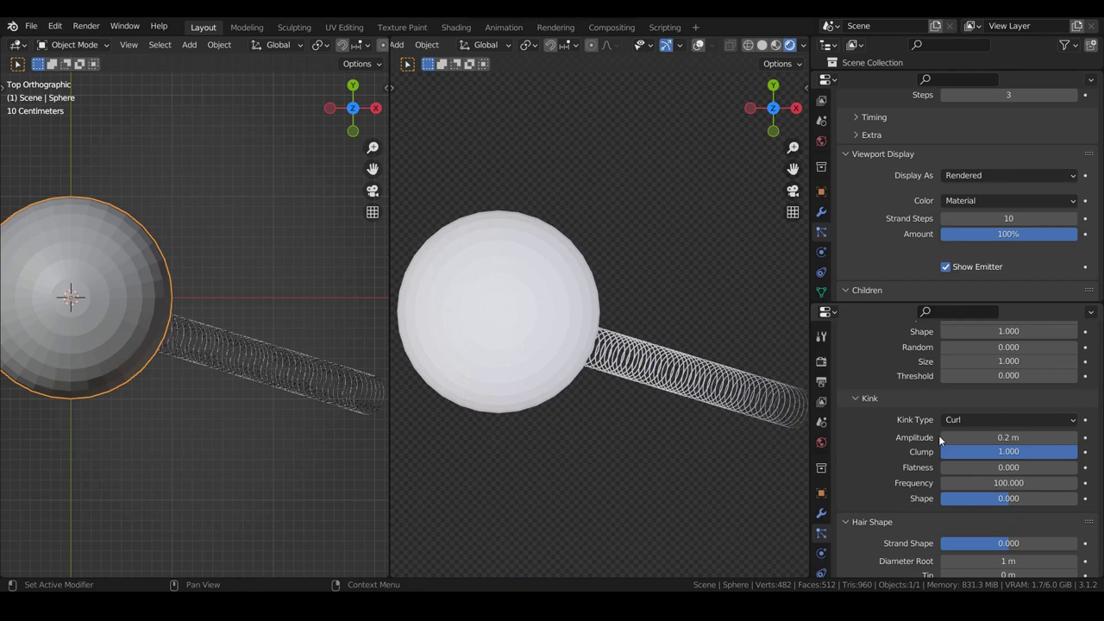
{"action": "scroll", "coordinate": [897, 206], "scroll_direction": "up", "scroll_amount": 6}
{"action": "scroll", "coordinate": [1009, 157], "scroll_direction": "up", "scroll_amount": 1}
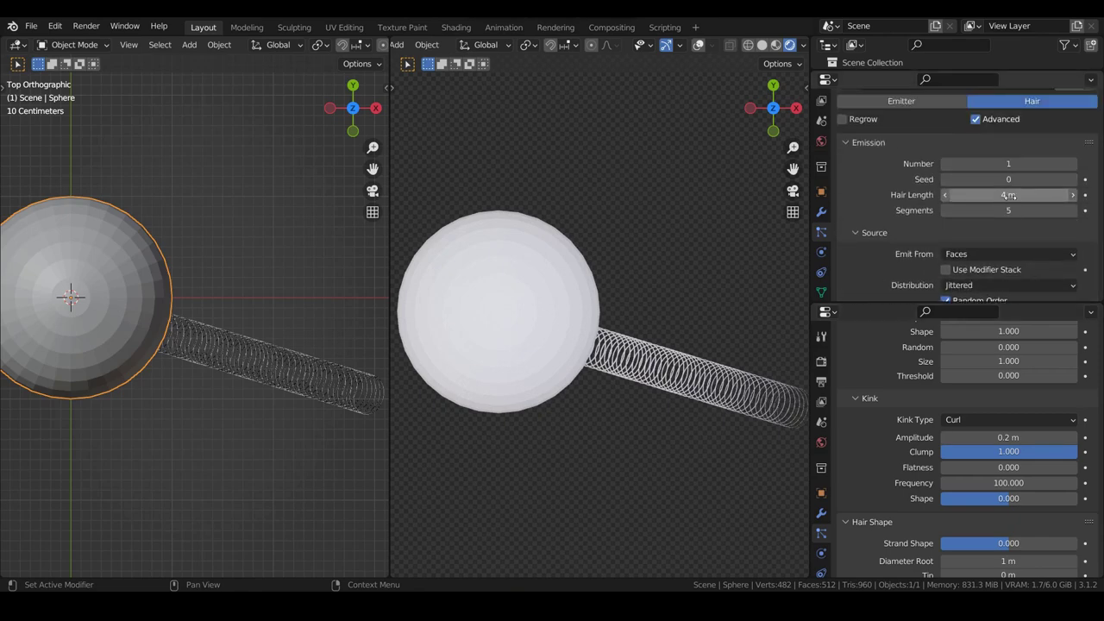
{"action": "left_click_drag", "start_coordinate": [1009, 195], "coordinate": [945, 195]}
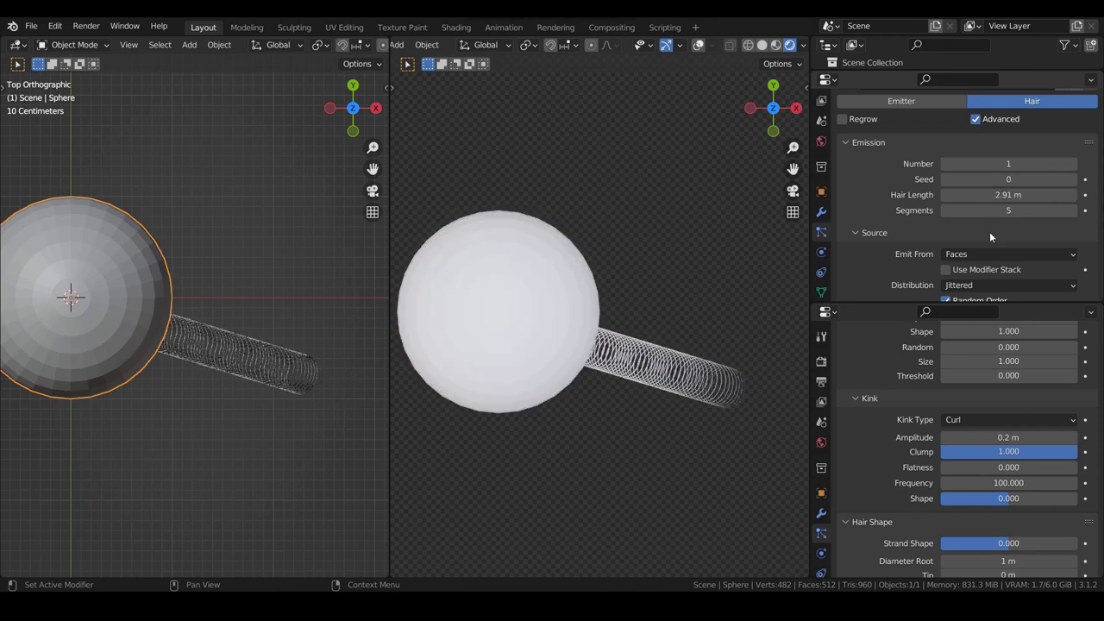
Set the hair's Object Aligned Y velocity to 2.74 m/s so the strand points along the Y axis.
{"action": "scroll", "coordinate": [879, 248], "scroll_direction": "down", "scroll_amount": 3}
{"action": "scroll", "coordinate": [878, 248], "scroll_direction": "down", "scroll_amount": 3}
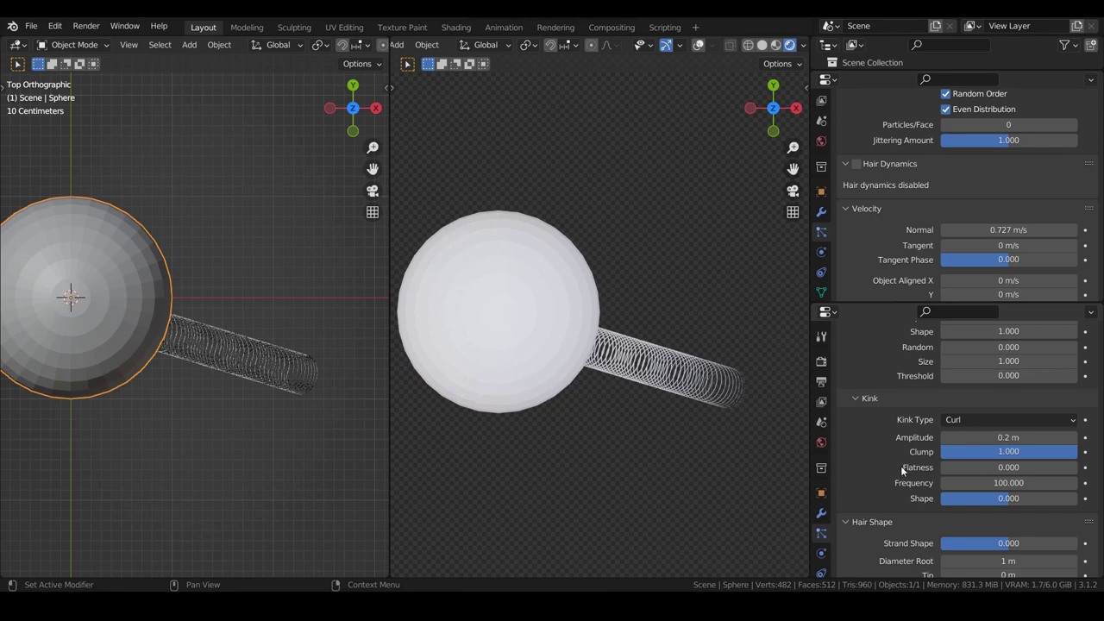
{"action": "scroll", "coordinate": [900, 466], "scroll_direction": "up", "scroll_amount": 4}
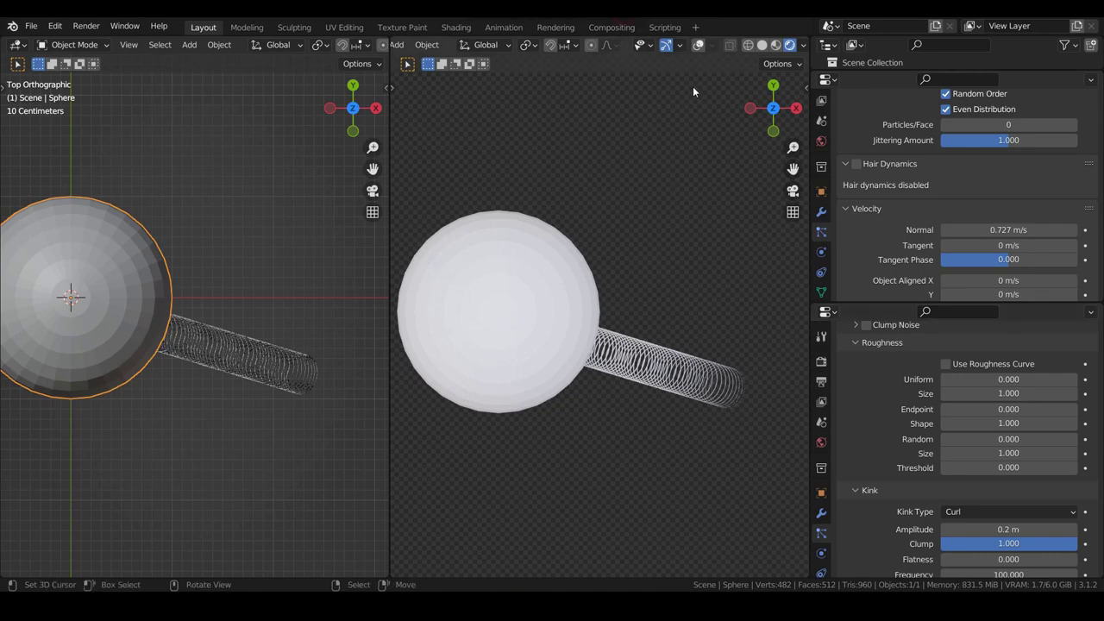
{"action": "key", "text": "ctrl+alt+d"}
{"action": "left_click_drag", "start_coordinate": [651, 84], "coordinate": [767, 88]}
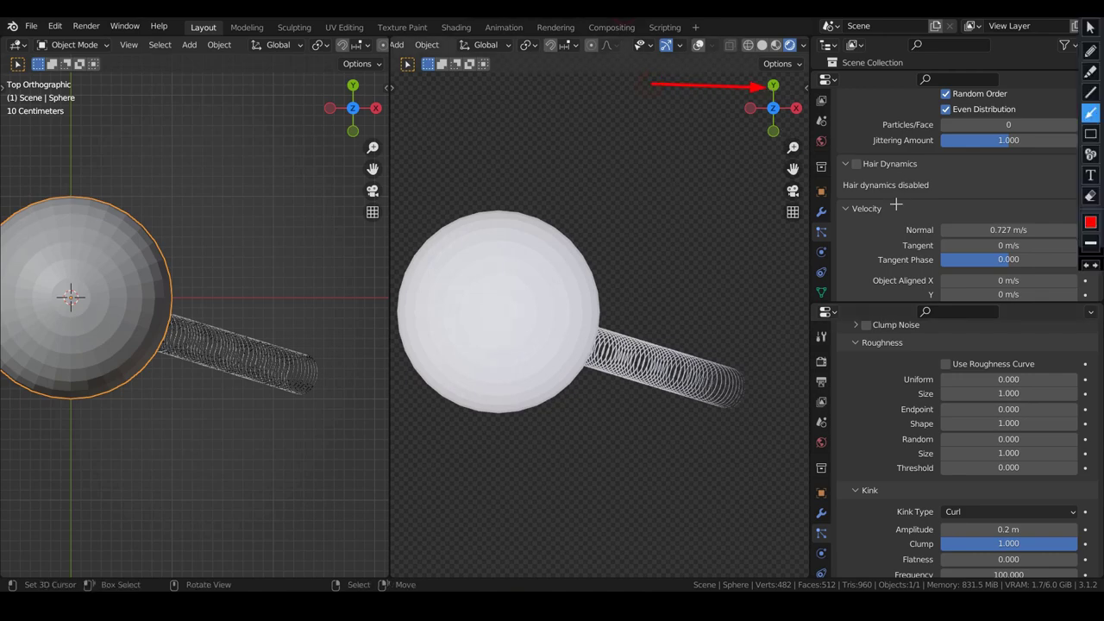
{"action": "scroll", "coordinate": [893, 235], "scroll_direction": "down", "scroll_amount": 3}
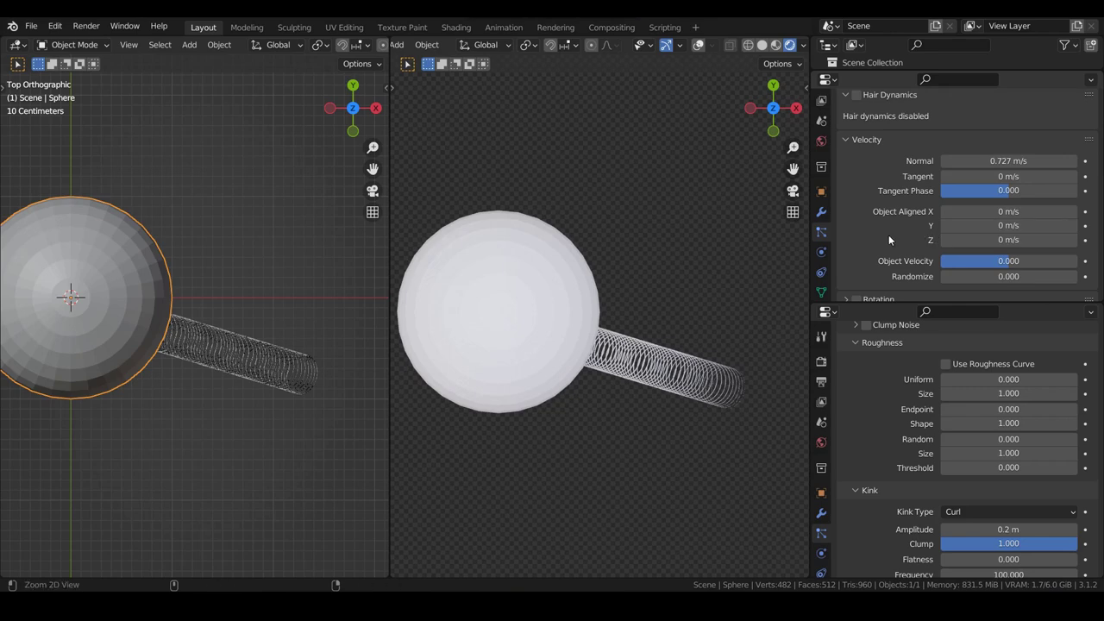
{"action": "left_click_drag", "start_coordinate": [857, 228], "coordinate": [1100, 226]}
{"action": "key", "text": "Escape"}
{"action": "middle_click_drag", "start_coordinate": [616, 288], "coordinate": [626, 320], "text": "shift"}
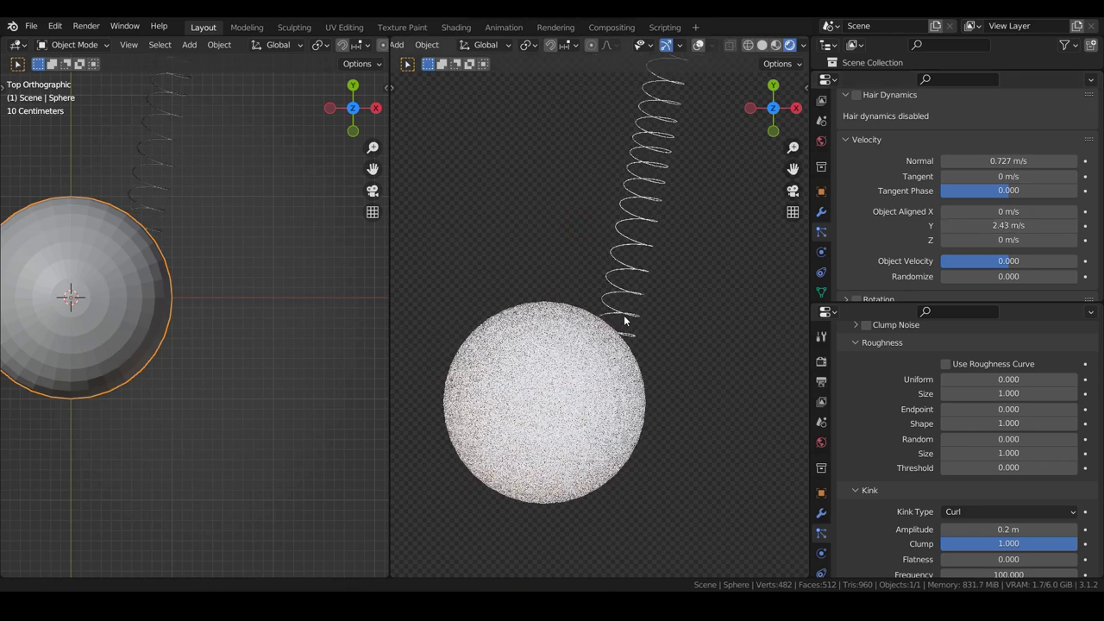
{"action": "left_click_drag", "start_coordinate": [983, 226], "coordinate": [1013, 225]}
Lower the Timestep in the hair's physics Integration settings to 0.01.
{"action": "scroll", "coordinate": [900, 255], "scroll_direction": "up", "scroll_amount": 2}
{"action": "scroll", "coordinate": [899, 255], "scroll_direction": "down", "scroll_amount": 1}
{"action": "scroll", "coordinate": [923, 469], "scroll_direction": "up", "scroll_amount": 12}
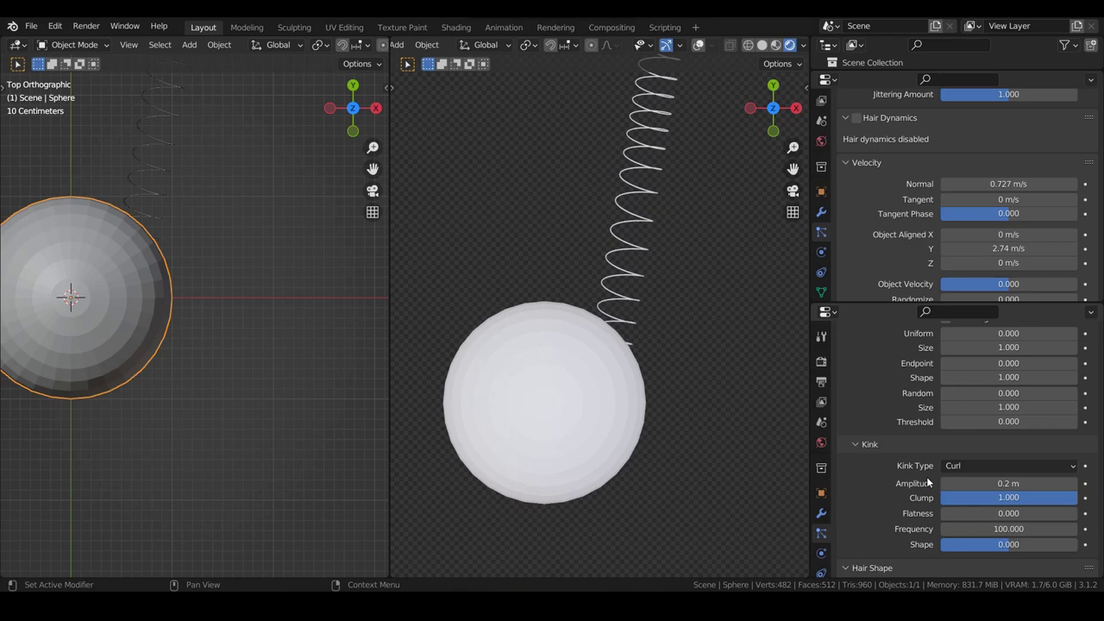
{"action": "scroll", "coordinate": [924, 469], "scroll_direction": "up", "scroll_amount": 5}
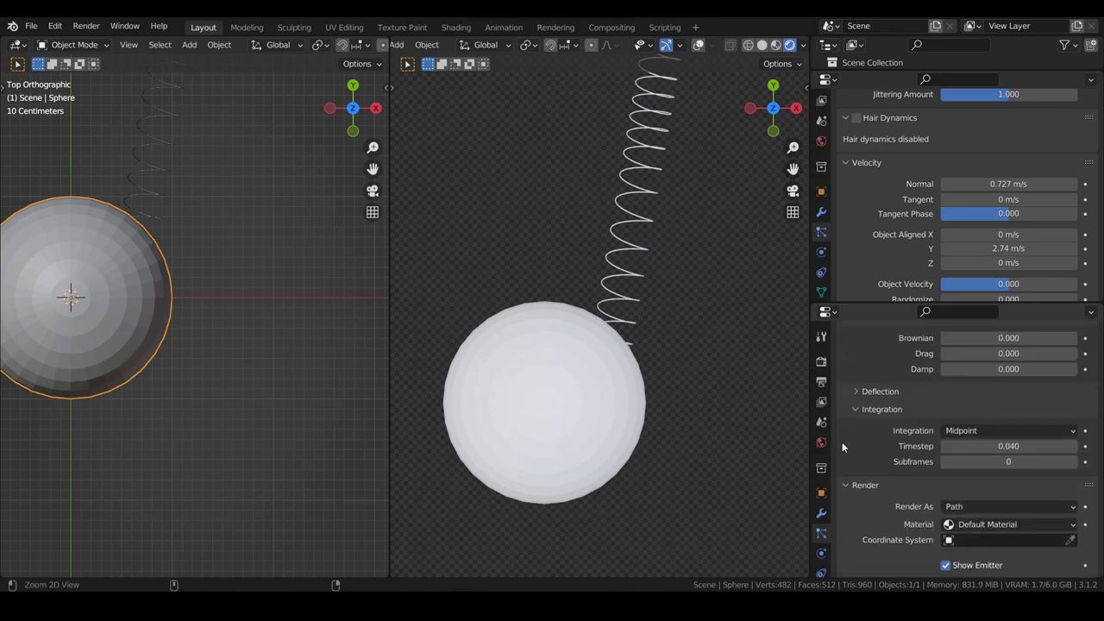
{"action": "key", "text": "ctrl+alt+d"}
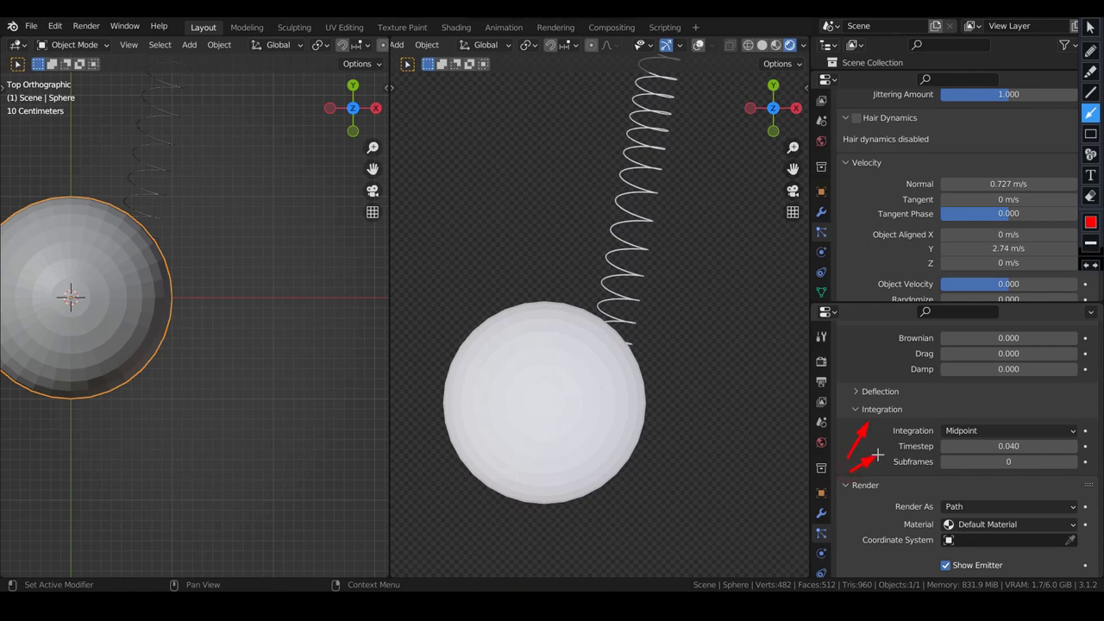
{"action": "key", "text": "ctrl+alt+d"}
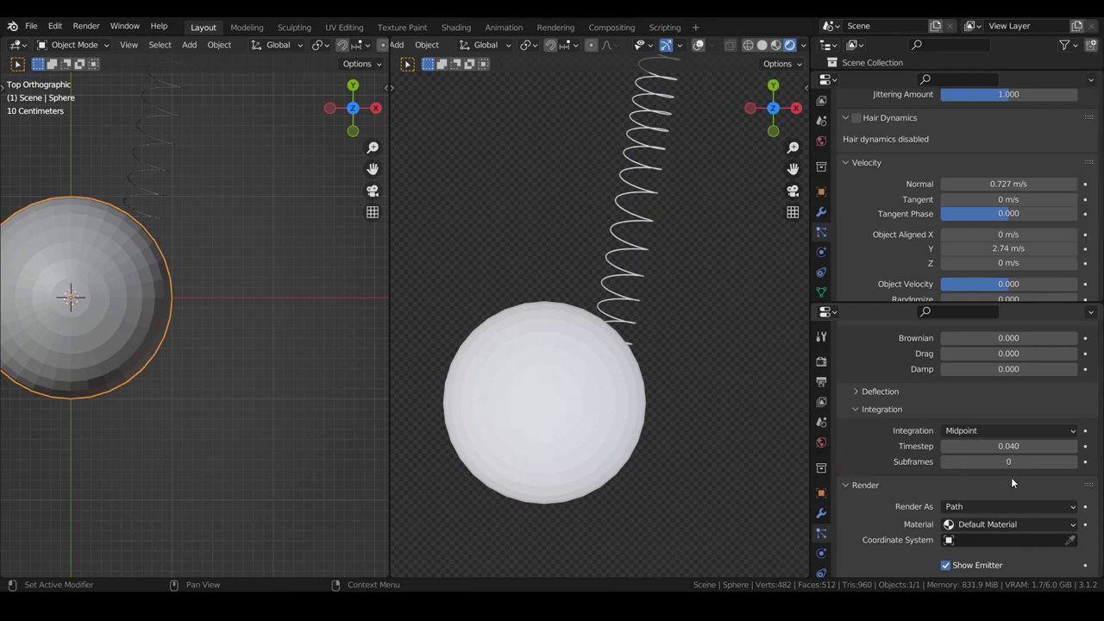
{"action": "mouse_move", "coordinate": [1010, 445]}
{"action": "left_mouse_down"}
{"action": "mouse_move", "coordinate": [981, 446]}
{"action": "mouse_move", "coordinate": [1040, 446]}
{"action": "mouse_move", "coordinate": [957, 446]}
{"action": "left_mouse_up"}
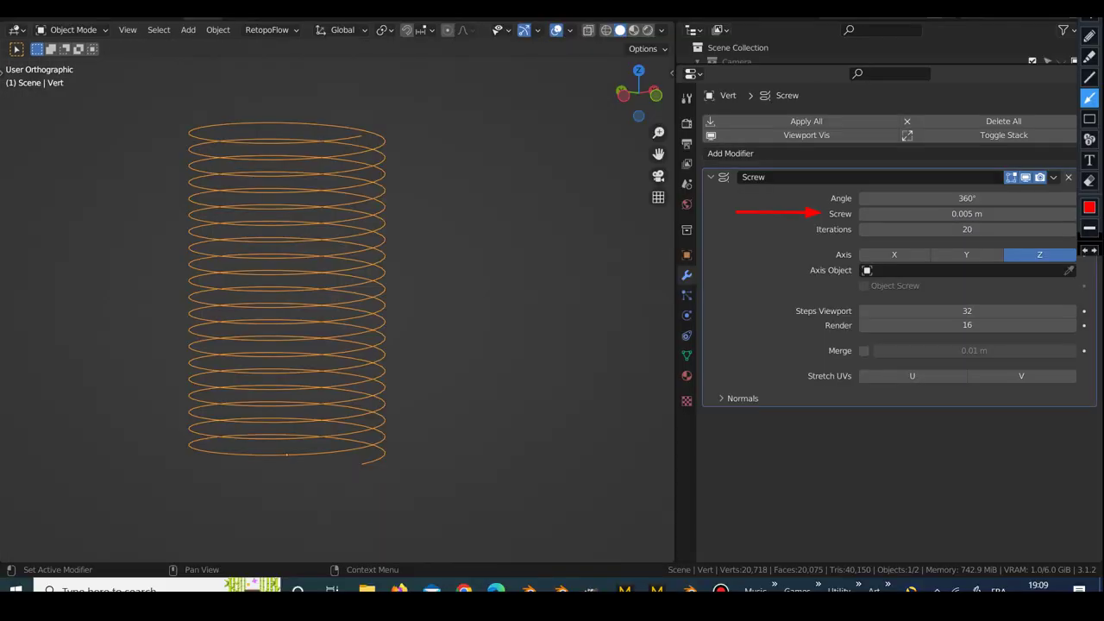
Raise the Frequency of the curl kink to 250.
{"action": "scroll", "coordinate": [974, 441], "scroll_direction": "down", "scroll_amount": 8}
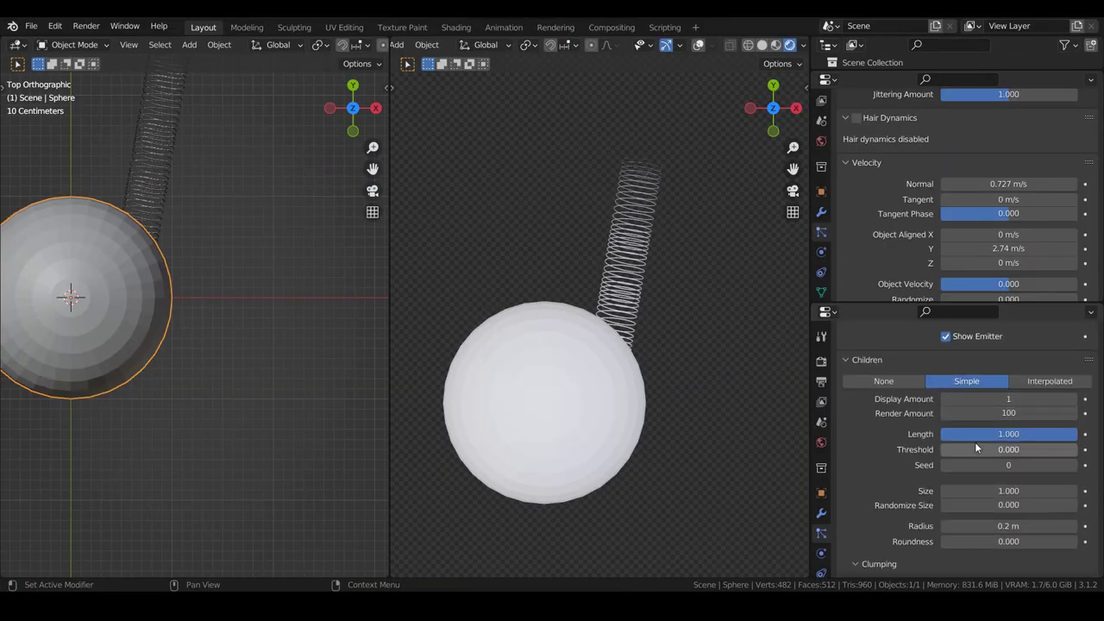
{"action": "scroll", "coordinate": [659, 288], "scroll_direction": "up", "scroll_amount": 4}
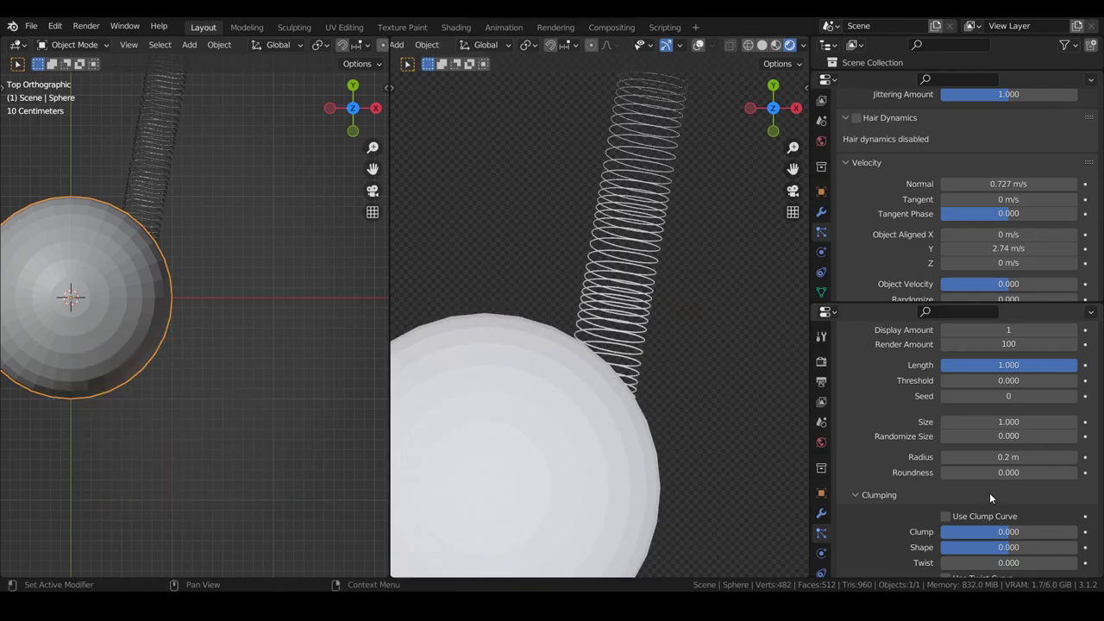
{"action": "scroll", "coordinate": [986, 491], "scroll_direction": "down", "scroll_amount": 5}
{"action": "scroll", "coordinate": [1010, 510], "scroll_direction": "down", "scroll_amount": 5}
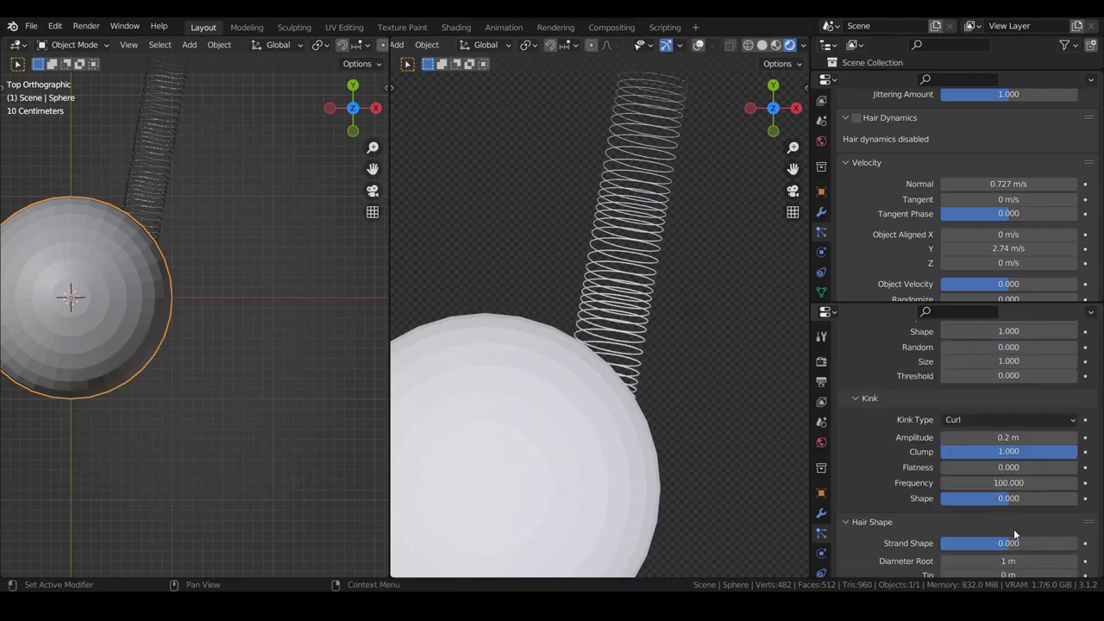
{"action": "type", "text": "250"}
{"action": "key", "text": "Return"}
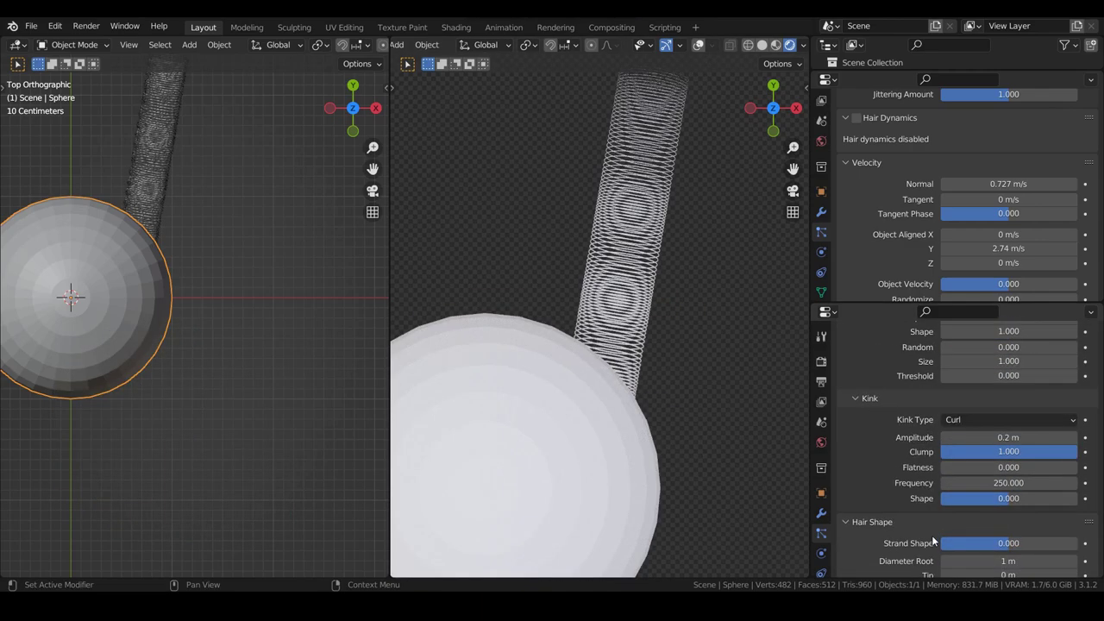
Set the Tip diameter in the Hair Shape settings to 1 m, matching the root diameter.
{"action": "scroll", "coordinate": [933, 507], "scroll_direction": "down", "scroll_amount": 3}
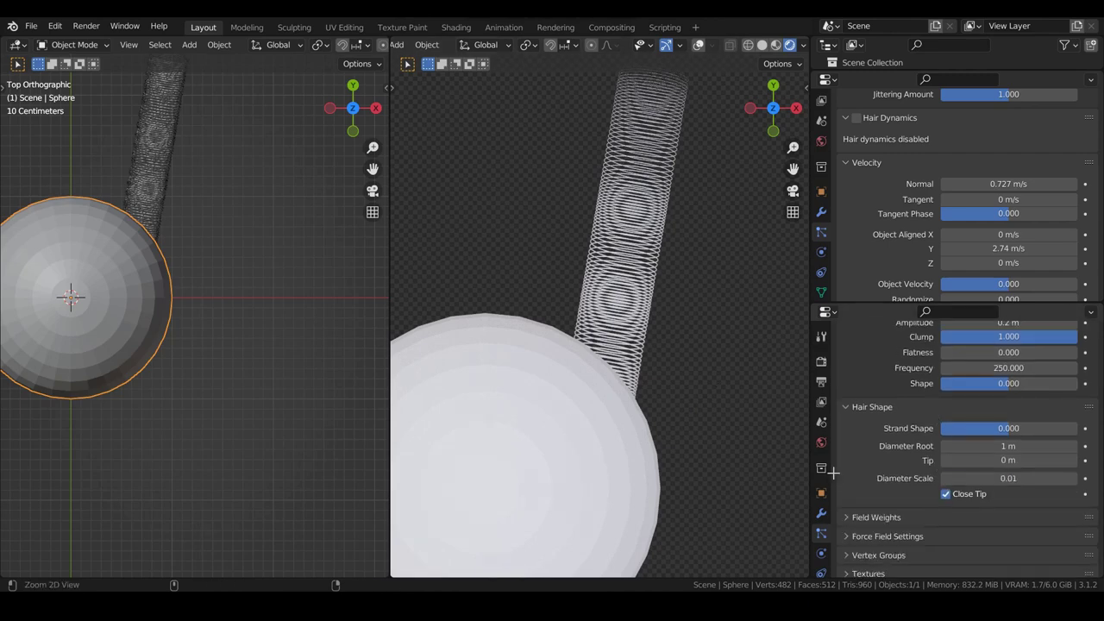
{"action": "key", "text": "ctrl+2"}
{"action": "left_click_drag", "start_coordinate": [846, 462], "coordinate": [872, 462]}
{"action": "key", "text": "Escape"}
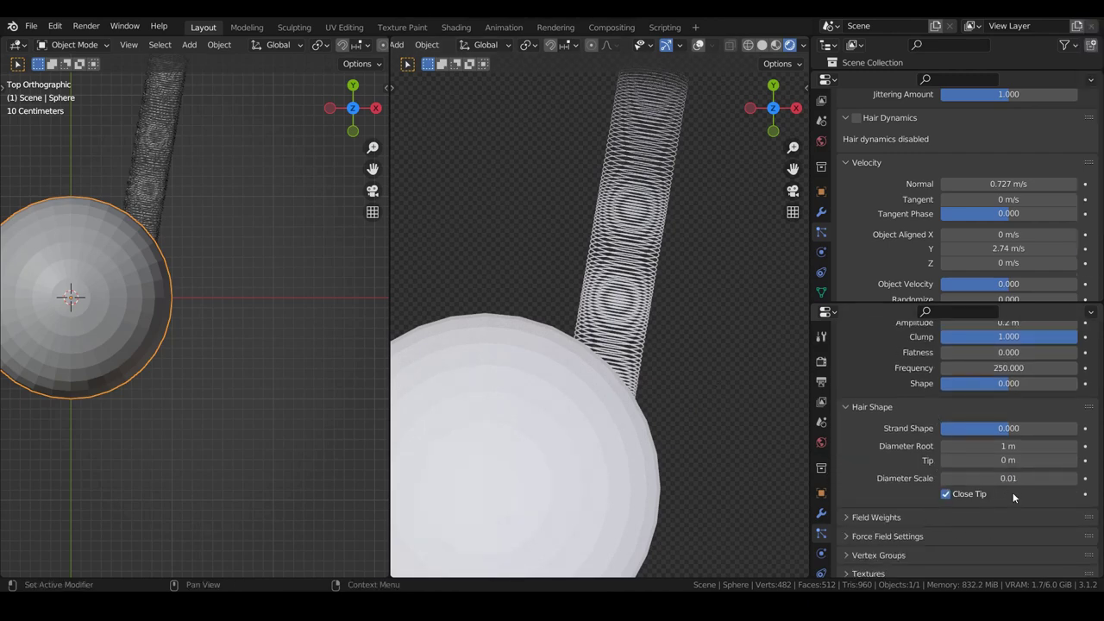
{"action": "left_click", "coordinate": [1016, 460]}
{"action": "type", "text": "1"}
{"action": "key", "text": "Return"}
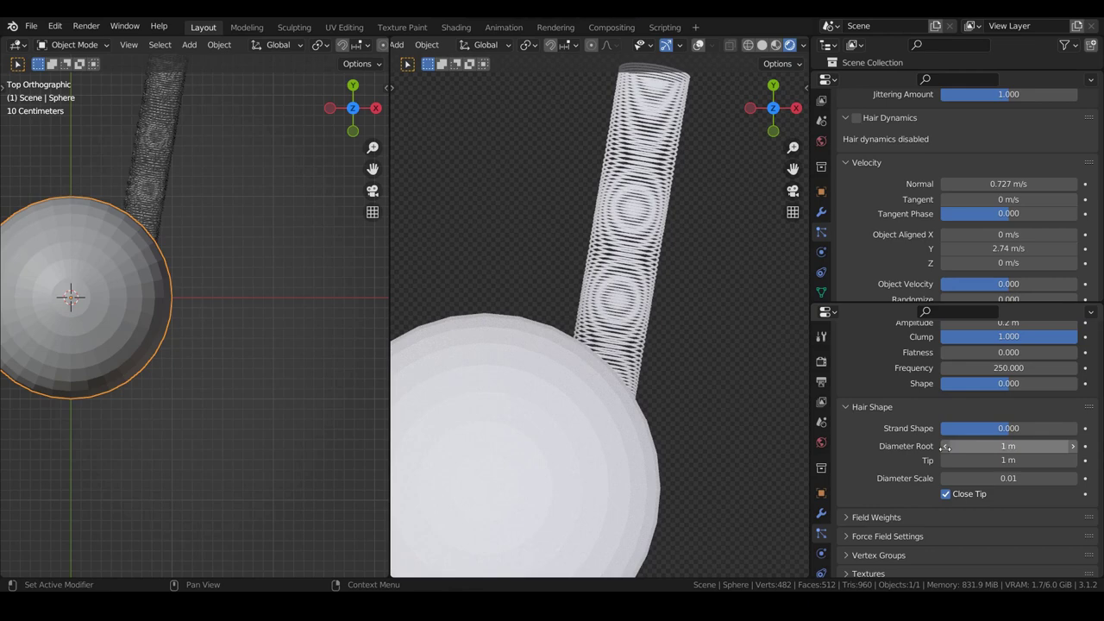
{"action": "key", "text": "ctrl+shift+2"}
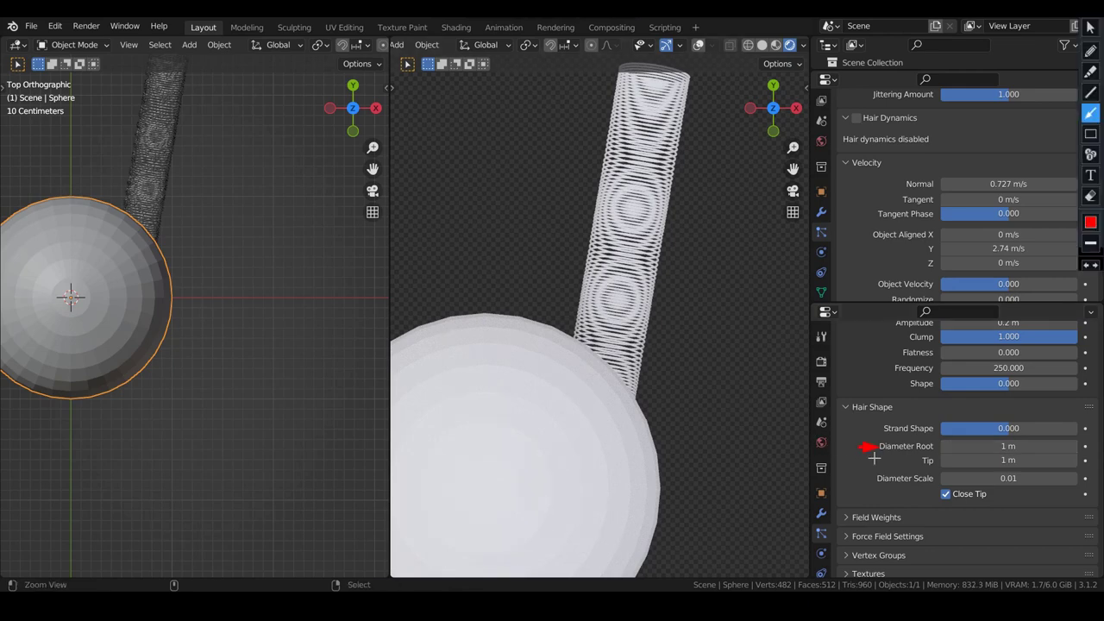
{"action": "key", "text": "ctrl+shift+2"}
Set the physics Integration Timestep of the hair to 0.003.
{"action": "scroll", "coordinate": [943, 449], "scroll_direction": "up", "scroll_amount": 15}
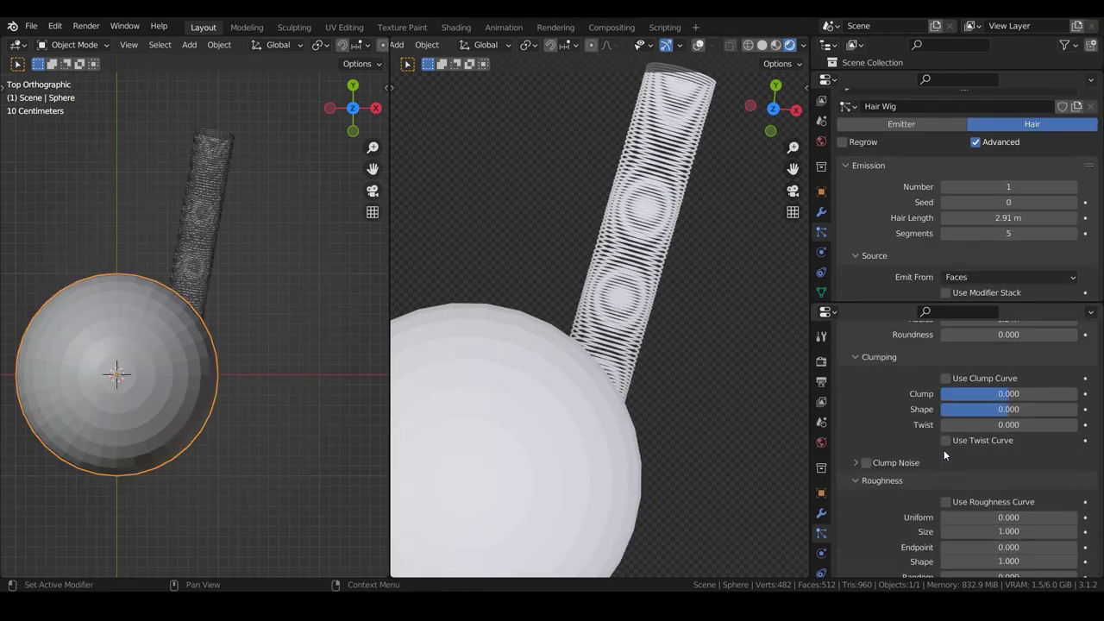
{"action": "scroll", "coordinate": [986, 428], "scroll_direction": "up", "scroll_amount": 5}
{"action": "left_click", "coordinate": [1009, 400]}
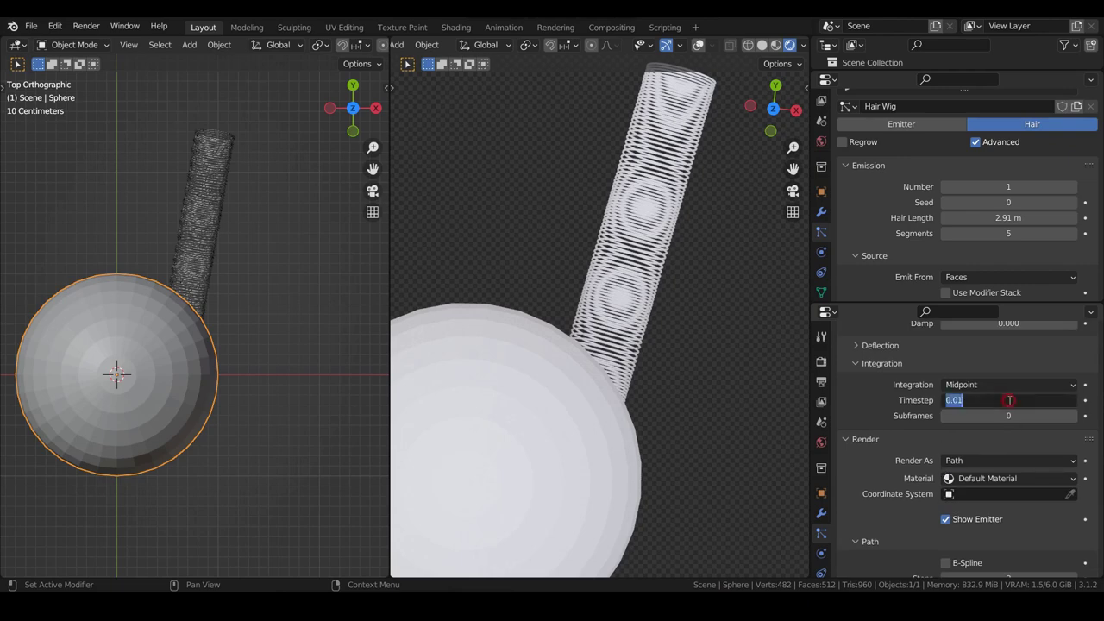
{"action": "type", "text": ".003"}
{"action": "key", "text": "Return"}
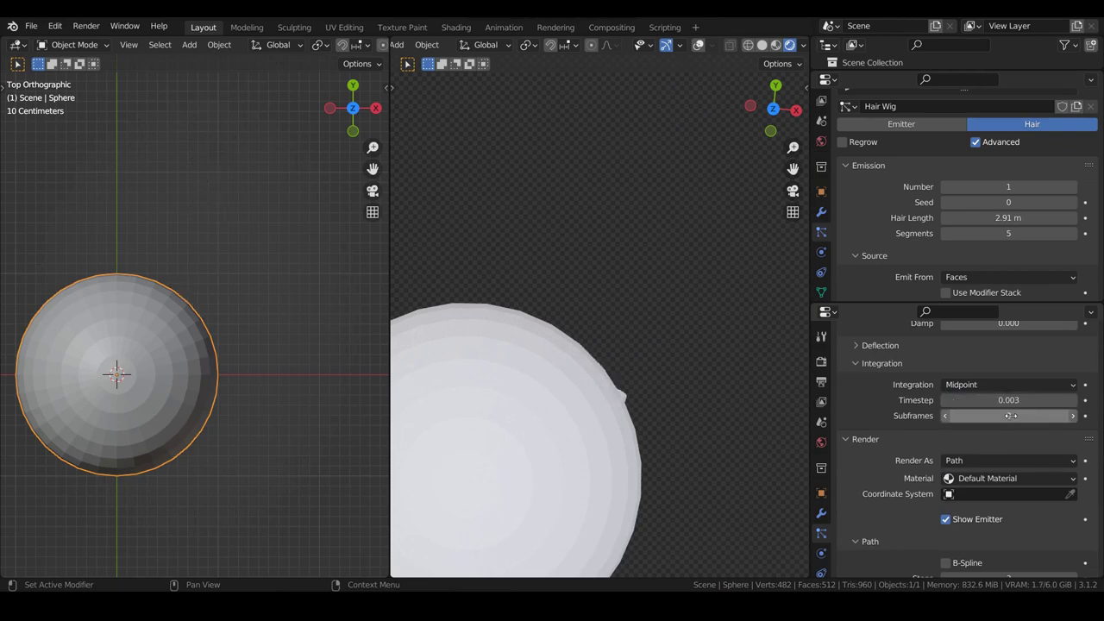
Disable Show Emitter for both the render and the viewport display so that only the curled strand is shown.
{"action": "scroll", "coordinate": [948, 518], "scroll_direction": "down", "scroll_amount": 7}
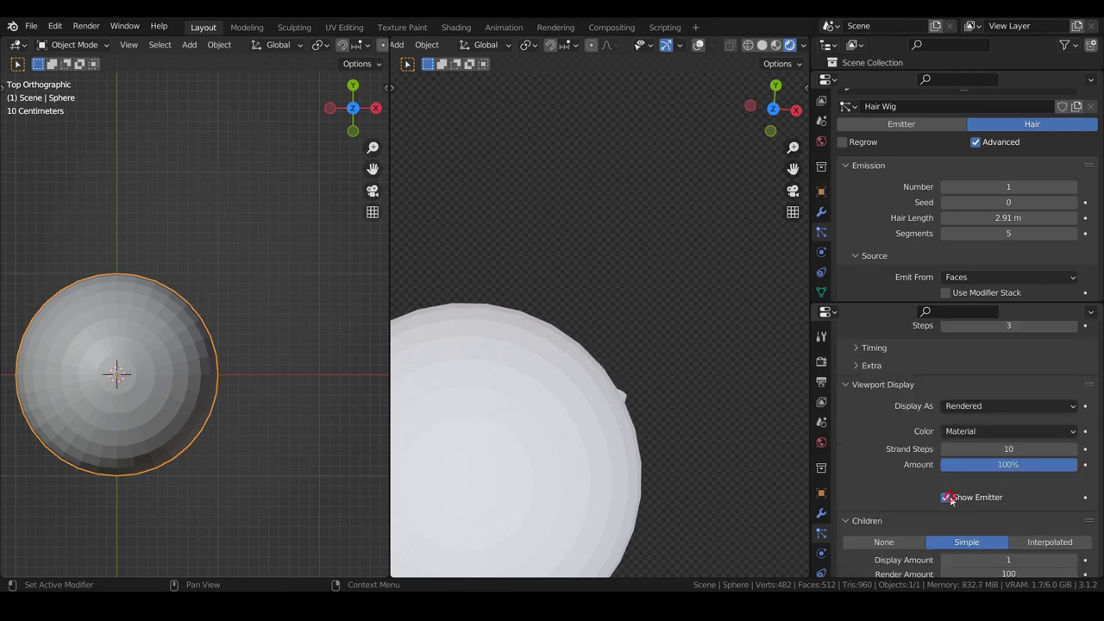
{"action": "left_click", "coordinate": [946, 496]}
{"action": "scroll", "coordinate": [667, 402], "scroll_direction": "up", "scroll_amount": 6}
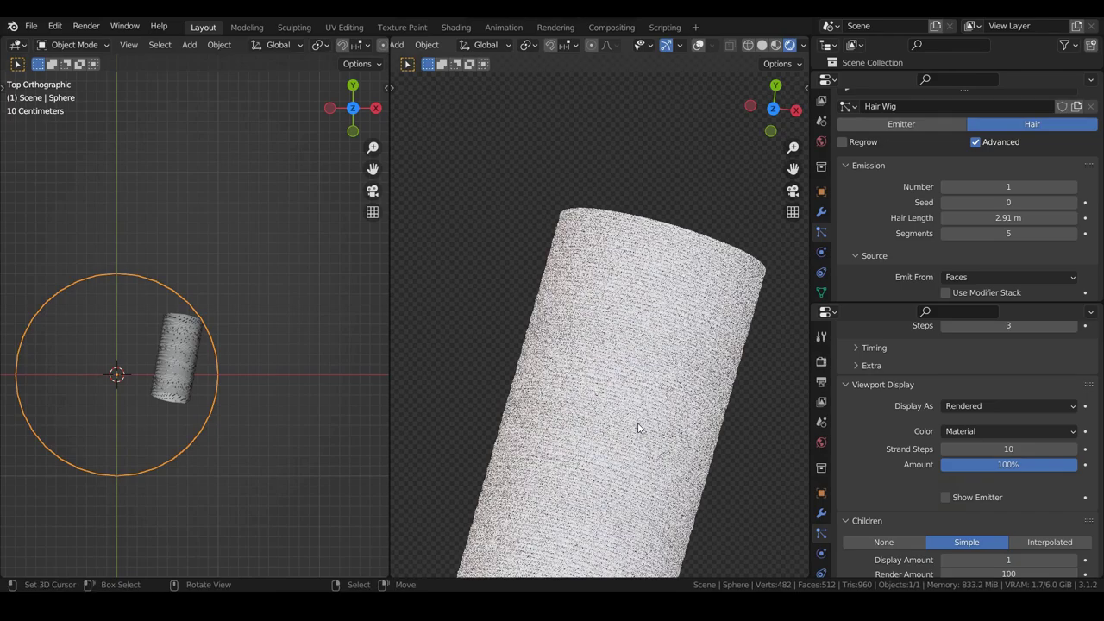
Set the hair's Integration Timestep to 0.006 and inspect the curled strand from several angles in both viewports.
{"action": "middle_click_drag", "start_coordinate": [676, 330], "coordinate": [703, 412]}
{"action": "scroll", "coordinate": [993, 426], "scroll_direction": "up", "scroll_amount": 6}
{"action": "double_click", "coordinate": [1008, 377]}
{"action": "type", "text": "0.006"}
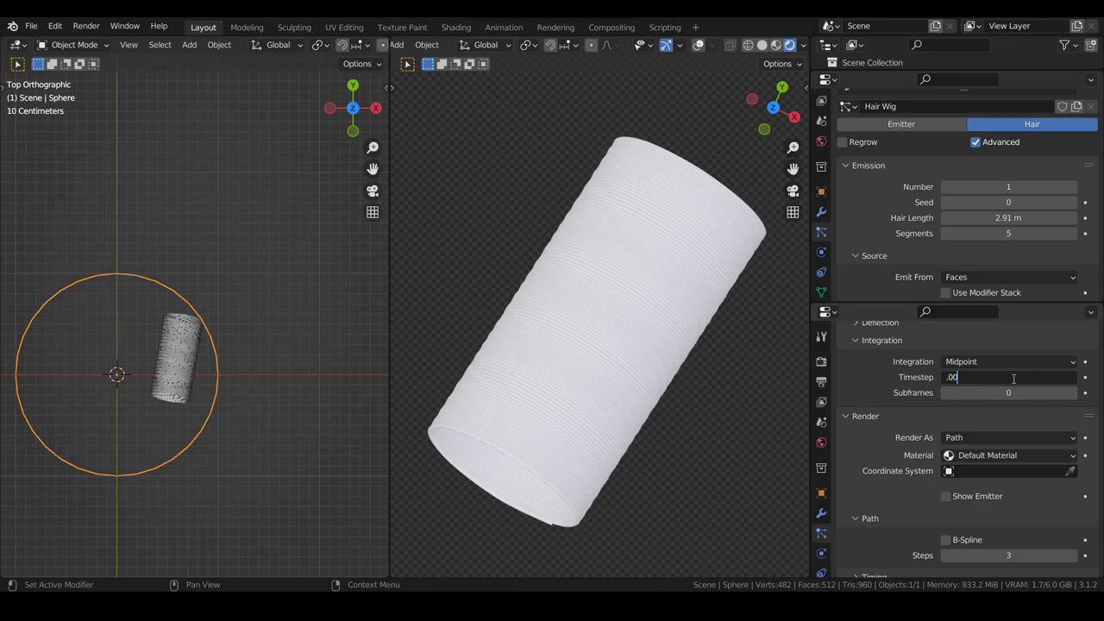
{"action": "key", "text": "Return"}
{"action": "middle_click_drag", "start_coordinate": [626, 366], "coordinate": [501, 406]}
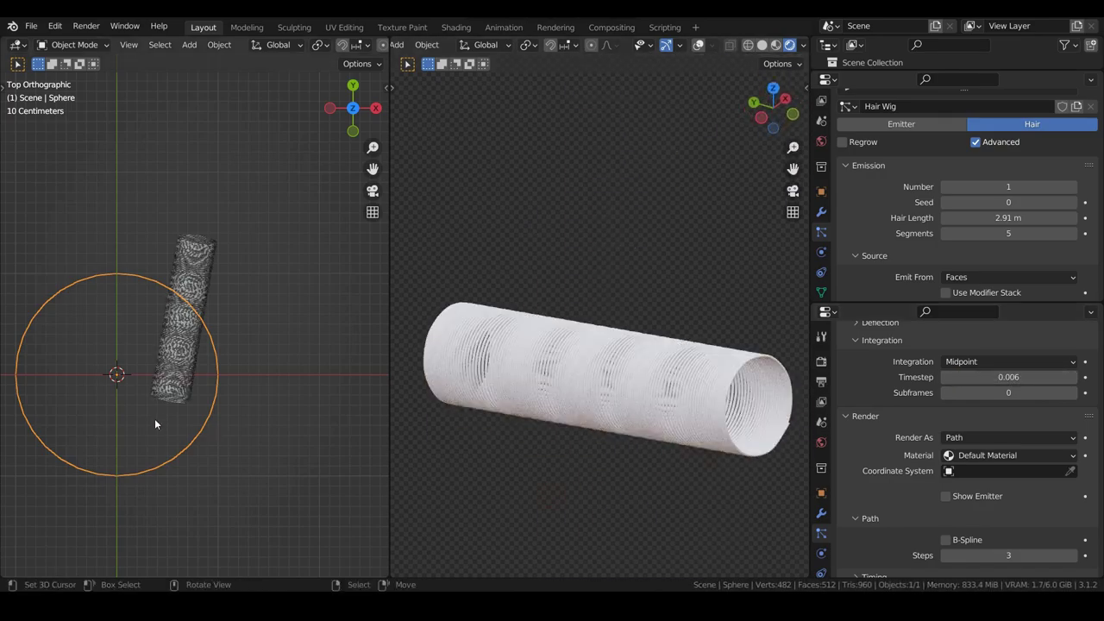
{"action": "middle_click_drag", "start_coordinate": [154, 418], "coordinate": [226, 363]}
{"action": "middle_click_drag", "start_coordinate": [626, 446], "coordinate": [651, 426]}
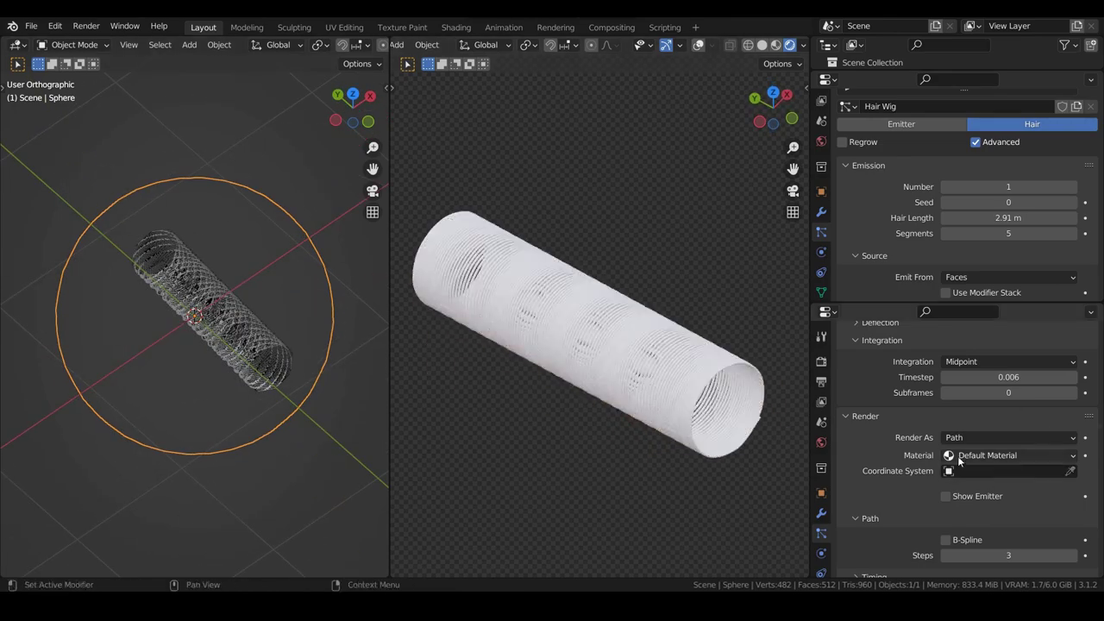
Set the child hairs' Random roughness to 0.097 with a Size of 0.444.
{"action": "scroll", "coordinate": [899, 475], "scroll_direction": "down", "scroll_amount": 8}
{"action": "scroll", "coordinate": [899, 474], "scroll_direction": "down", "scroll_amount": 15}
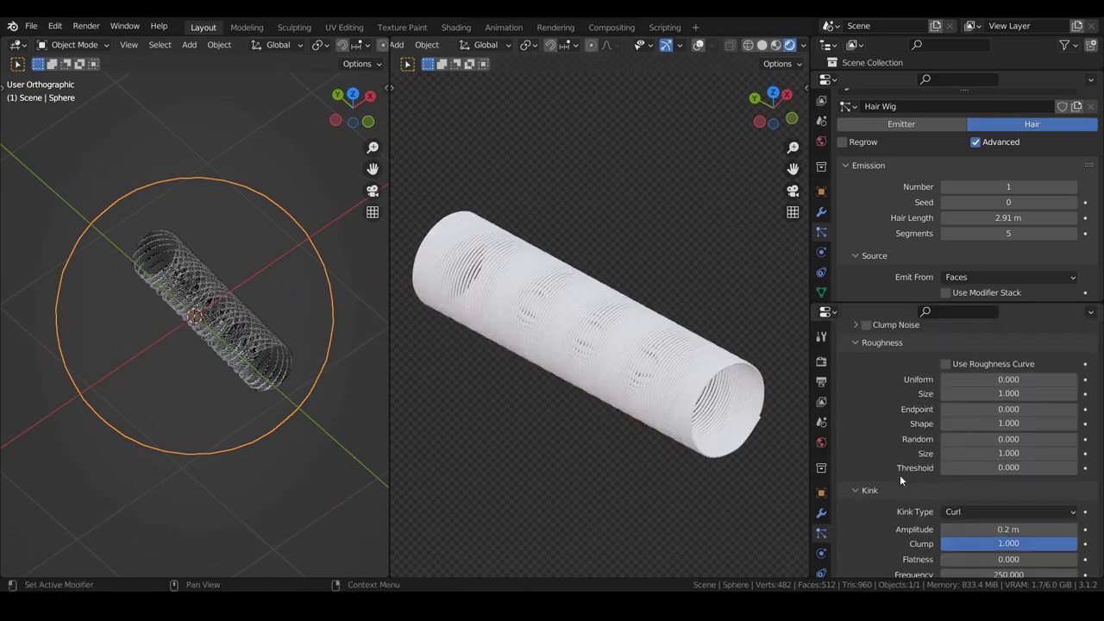
{"action": "scroll", "coordinate": [918, 474], "scroll_direction": "up", "scroll_amount": 4}
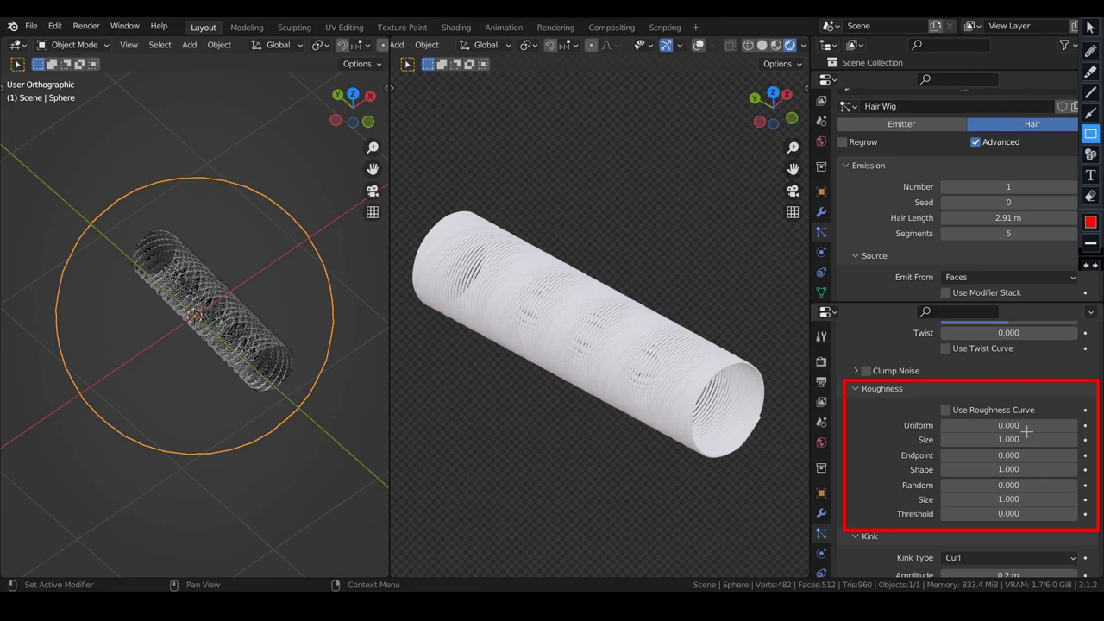
{"action": "mouse_move", "coordinate": [982, 488]}
{"action": "left_mouse_down"}
{"action": "mouse_move", "coordinate": [1047, 488]}
{"action": "mouse_move", "coordinate": [948, 498]}
{"action": "mouse_move", "coordinate": [998, 499]}
{"action": "left_mouse_up"}
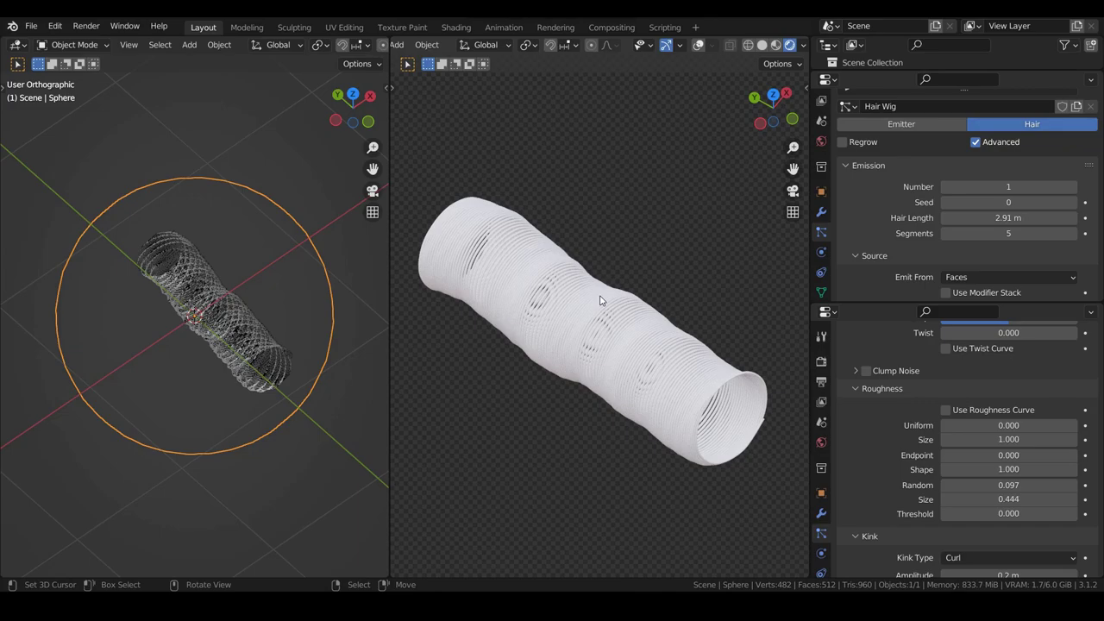
{"action": "middle_click_drag", "start_coordinate": [642, 183], "coordinate": [661, 247]}
Try raising the Uniform and Endpoint roughness of the child hairs, and undo the changes.
{"action": "left_click_drag", "start_coordinate": [974, 425], "coordinate": [1026, 455]}
{"action": "key", "text": "ctrl+z"}
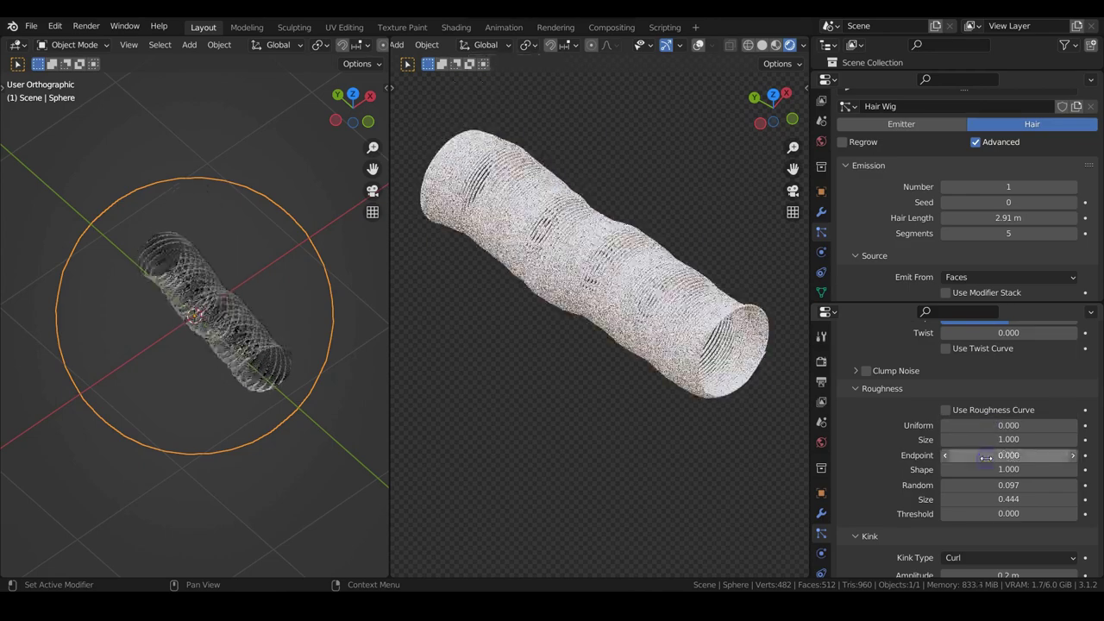
{"action": "key", "text": "ctrl+z"}
Try a child Display Amount of 7 and return it to 1.
{"action": "scroll", "coordinate": [868, 489], "scroll_direction": "down", "scroll_amount": 4}
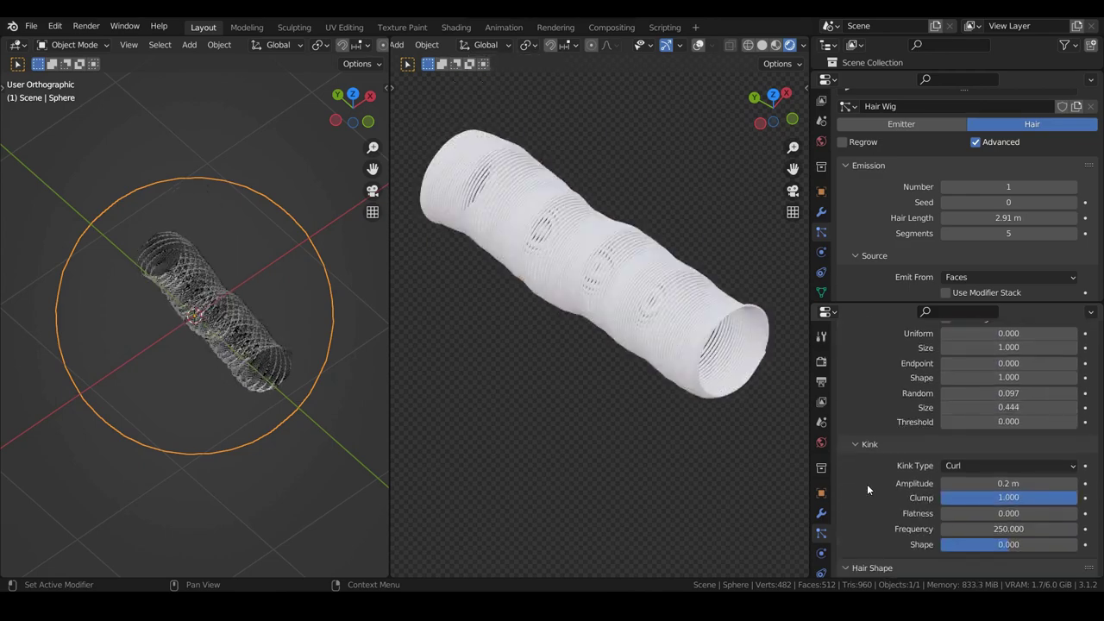
{"action": "scroll", "coordinate": [867, 484], "scroll_direction": "up", "scroll_amount": 16}
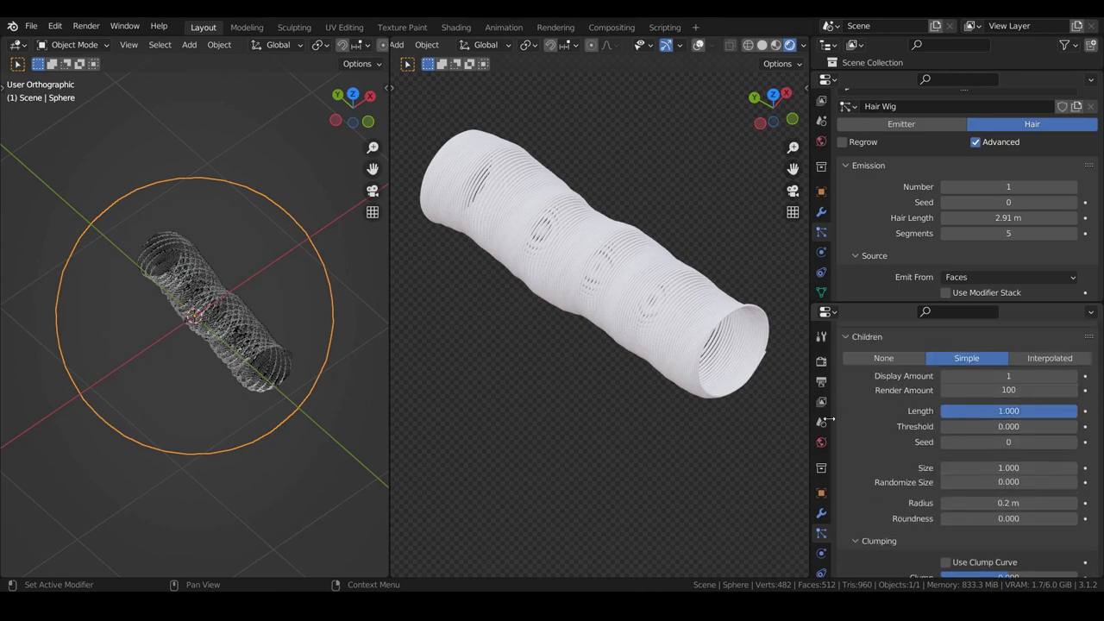
{"action": "left_click", "coordinate": [1075, 377]}
{"action": "left_click", "coordinate": [1075, 377]}
{"action": "left_click", "coordinate": [1075, 377]}
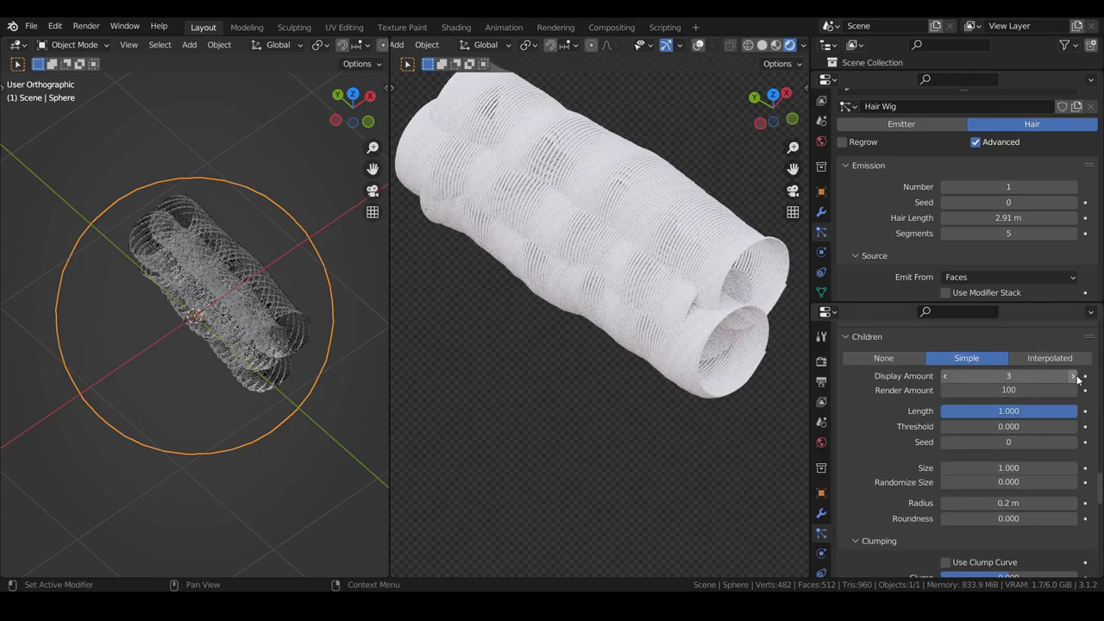
{"action": "left_click", "coordinate": [1075, 377]}
{"action": "left_click", "coordinate": [1075, 377]}
{"action": "left_click", "coordinate": [1076, 377]}
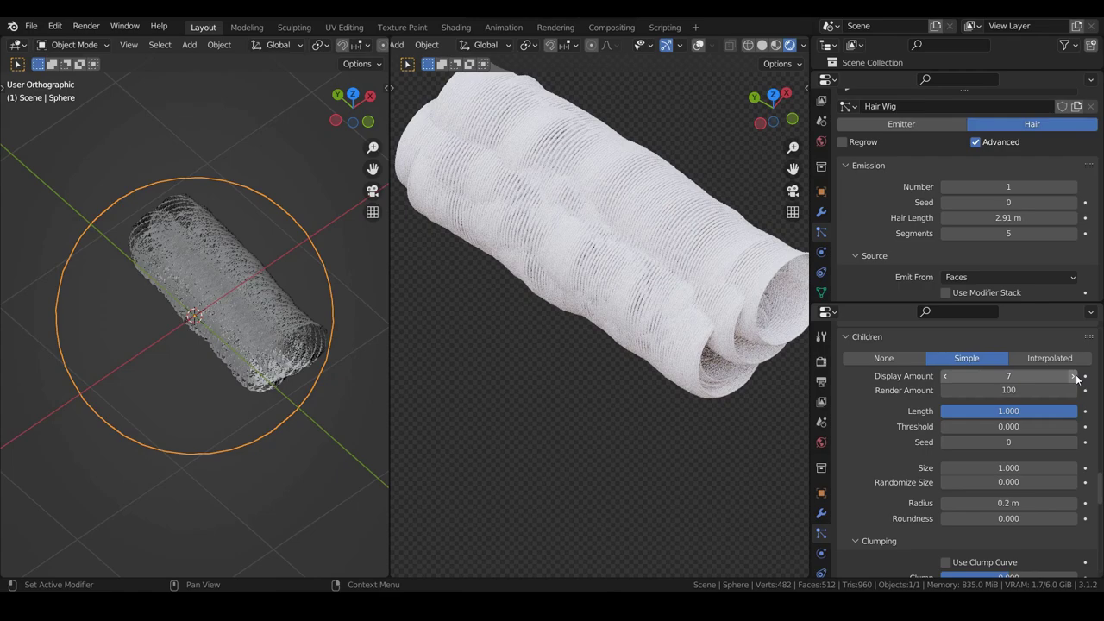
{"action": "left_click", "coordinate": [944, 376]}
{"action": "left_click", "coordinate": [944, 377]}
{"action": "left_click", "coordinate": [944, 377]}
{"action": "left_click", "coordinate": [944, 377]}
{"action": "left_click", "coordinate": [944, 376]}
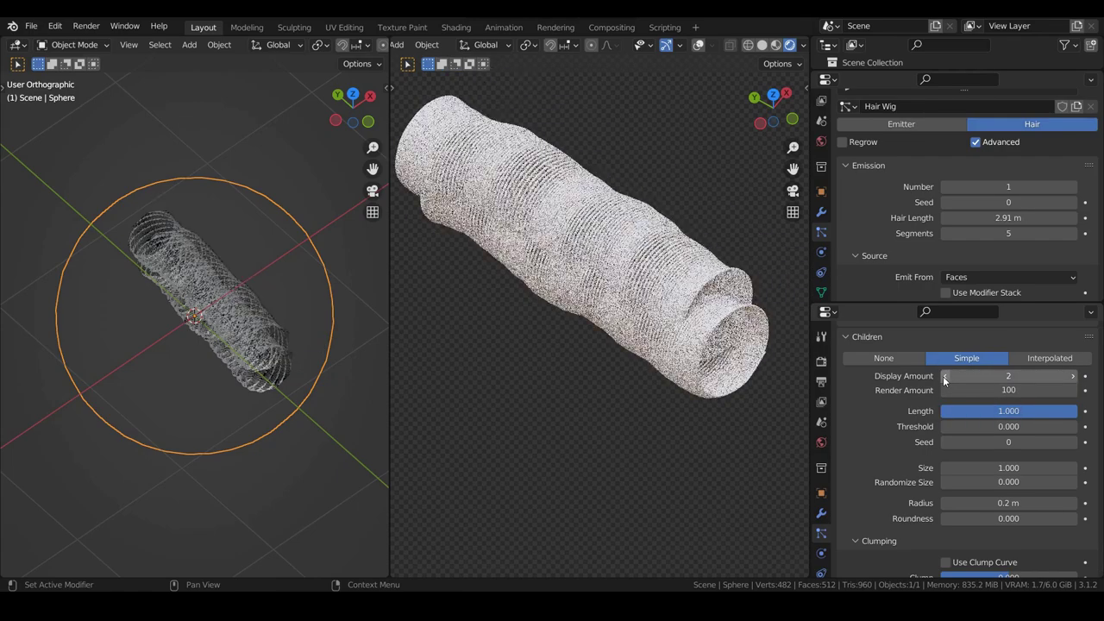
{"action": "left_click", "coordinate": [944, 377]}
Raise the hair emission Number to 9 and inspect the curled strands in the rendered viewport.
{"action": "scroll", "coordinate": [967, 185], "scroll_direction": "up", "scroll_amount": 2}
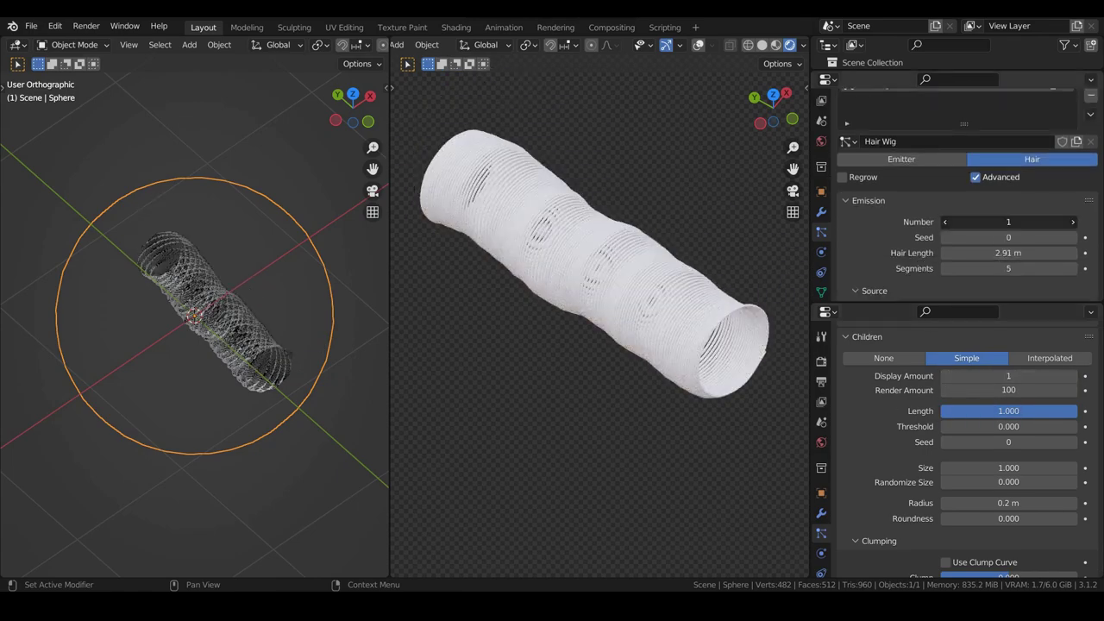
{"action": "left_click", "coordinate": [1074, 222]}
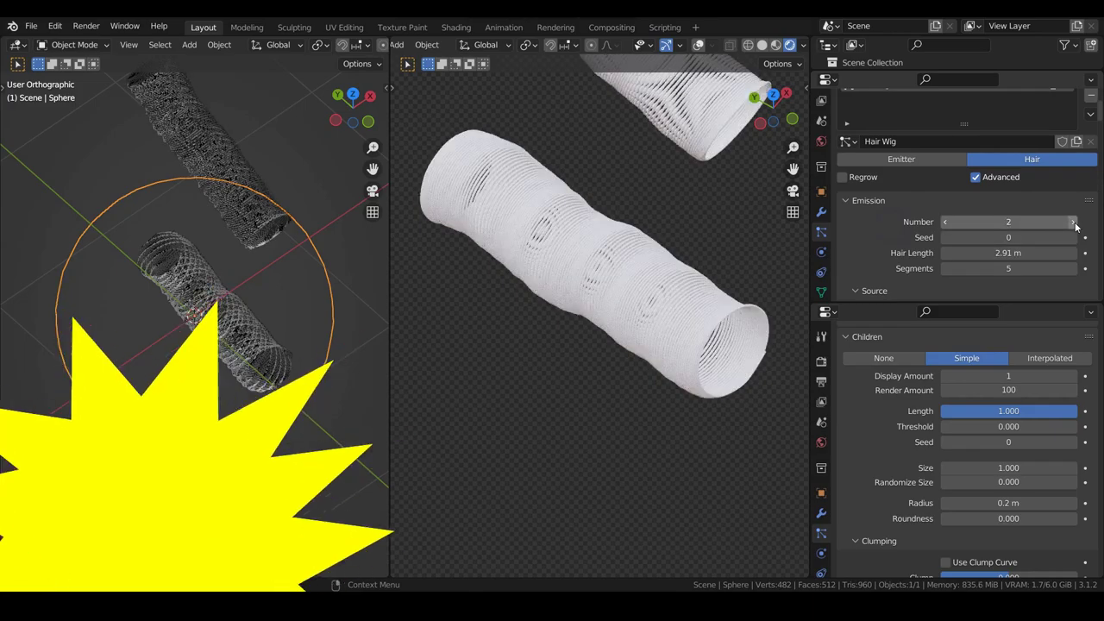
{"action": "left_click", "coordinate": [1073, 221]}
{"action": "left_click", "coordinate": [1074, 222]}
{"action": "left_click", "coordinate": [1072, 222]}
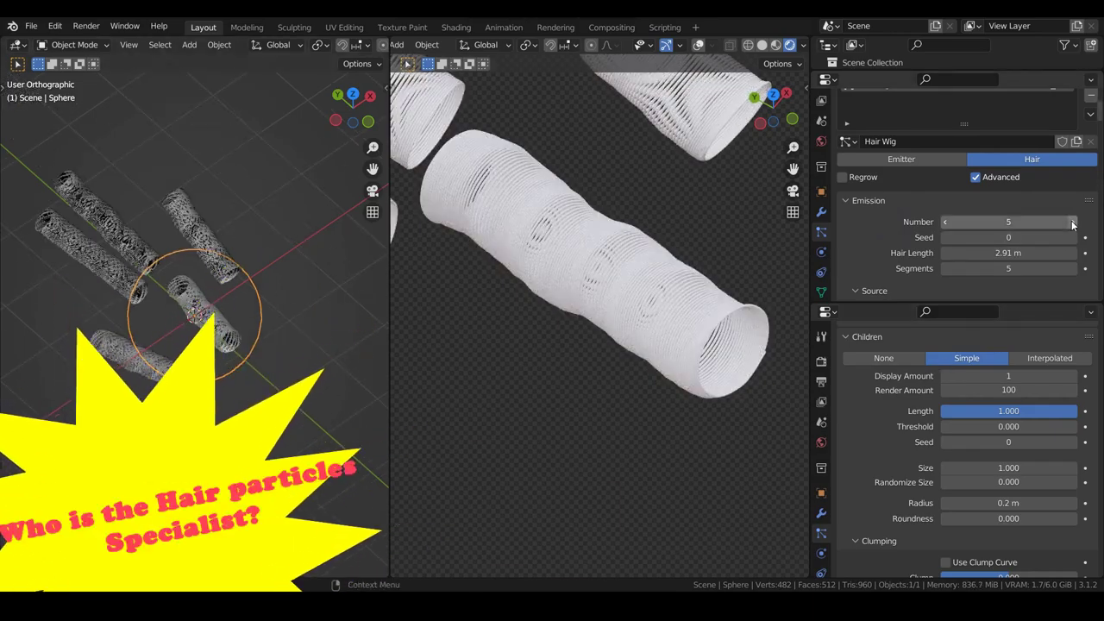
{"action": "left_click", "coordinate": [1072, 222]}
{"action": "left_click", "coordinate": [1072, 223]}
{"action": "left_click", "coordinate": [1072, 222]}
{"action": "left_click", "coordinate": [1072, 223]}
{"action": "scroll", "coordinate": [625, 402], "scroll_direction": "down", "scroll_amount": 5}
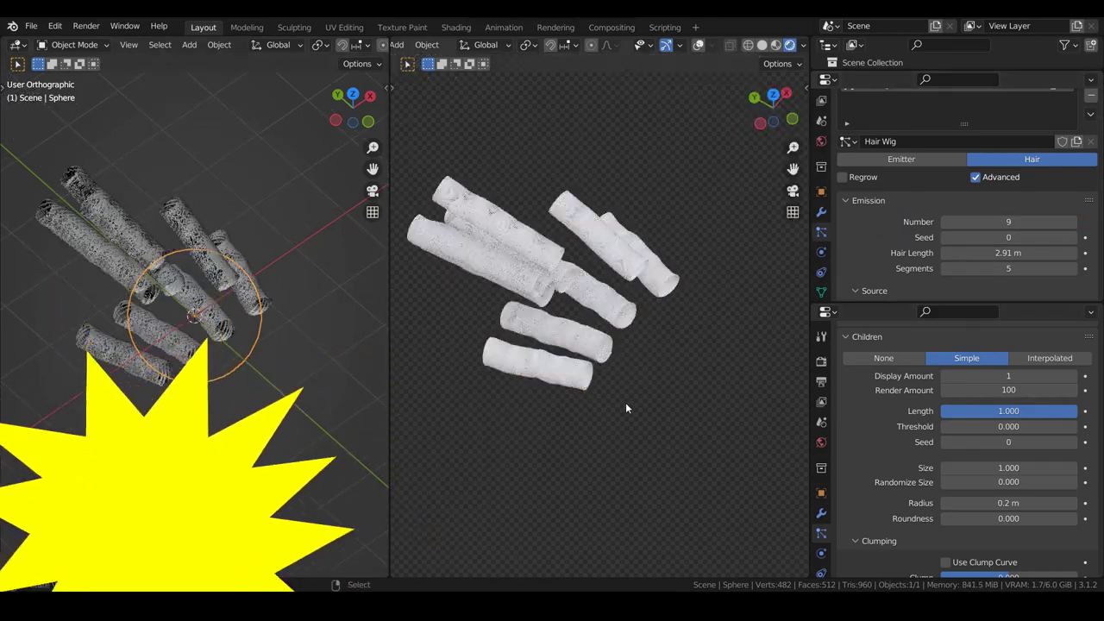
{"action": "scroll", "coordinate": [638, 376], "scroll_direction": "up", "scroll_amount": 3}
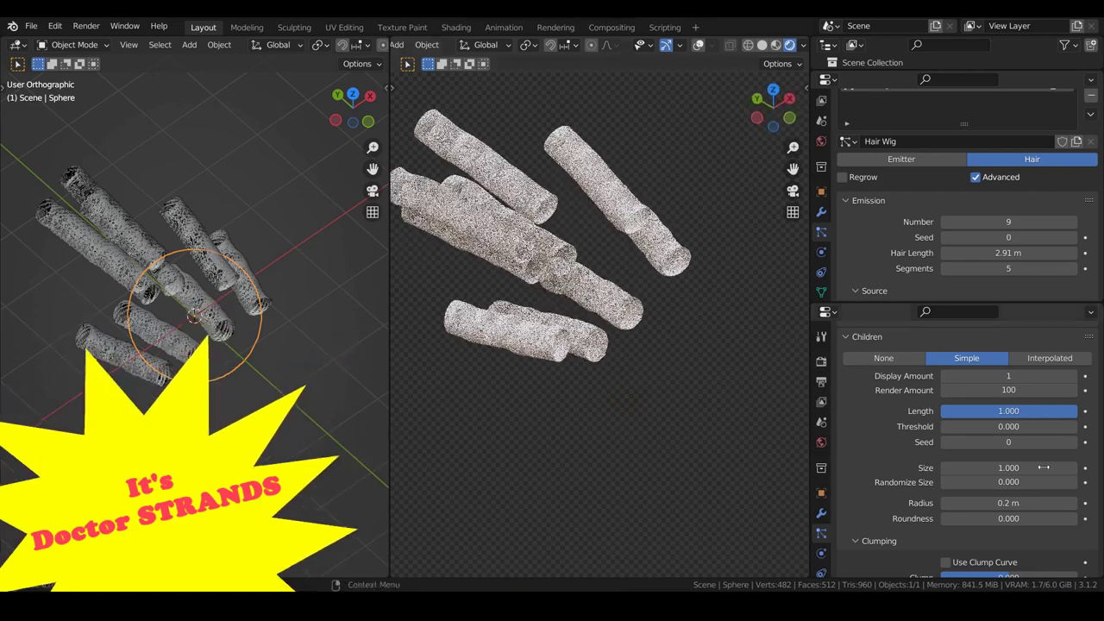
Set the hair's Integration Timestep to 0.004 and view the shorter curls from another angle.
{"action": "scroll", "coordinate": [1023, 414], "scroll_direction": "down", "scroll_amount": 10}
{"action": "scroll", "coordinate": [997, 419], "scroll_direction": "up", "scroll_amount": 3}
{"action": "scroll", "coordinate": [997, 419], "scroll_direction": "up", "scroll_amount": 10}
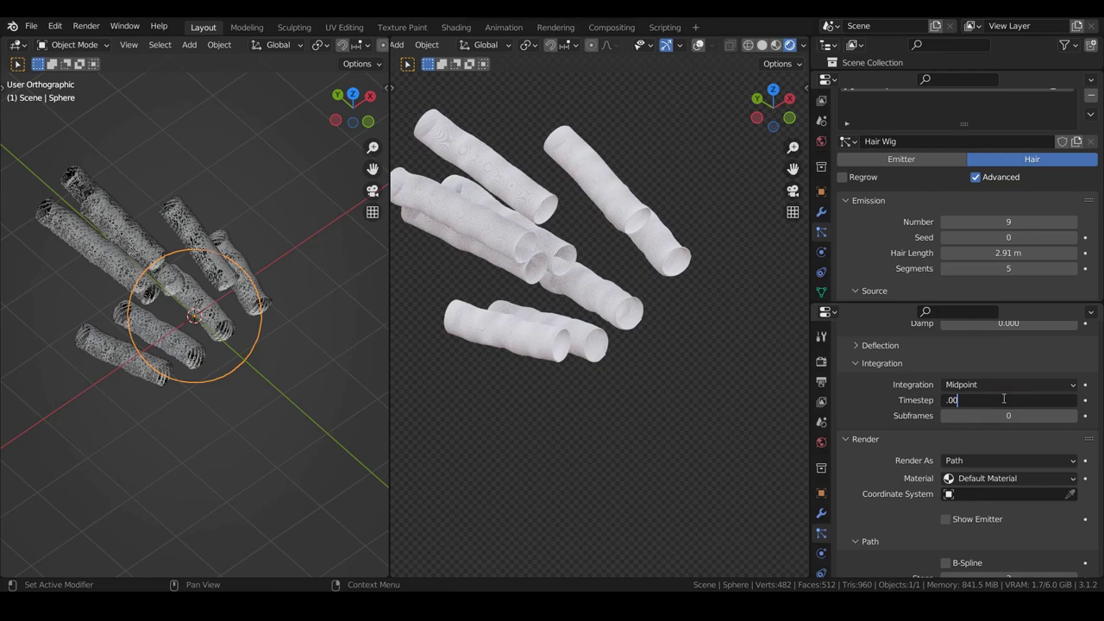
{"action": "type", "text": "4"}
{"action": "key", "text": "Return"}
{"action": "middle_click_drag", "start_coordinate": [643, 367], "coordinate": [690, 307]}
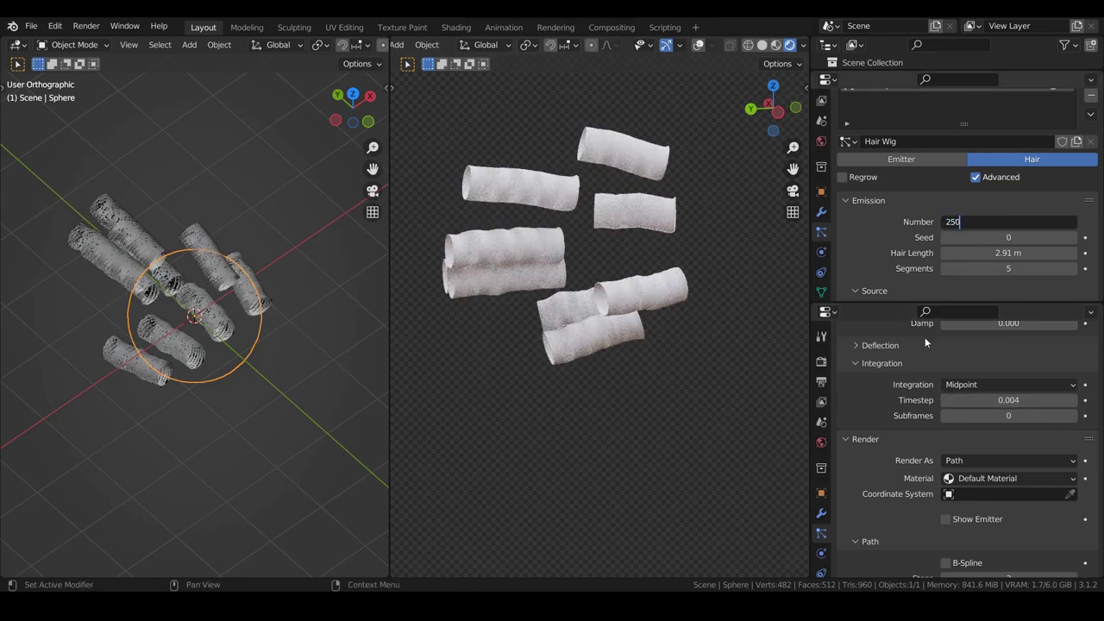
Set the hair emission Number to 250 and look around the full curly wig.
{"action": "type", "text": "250"}
{"action": "key", "text": "Return"}
{"action": "middle_click_drag", "start_coordinate": [713, 321], "coordinate": [649, 343]}
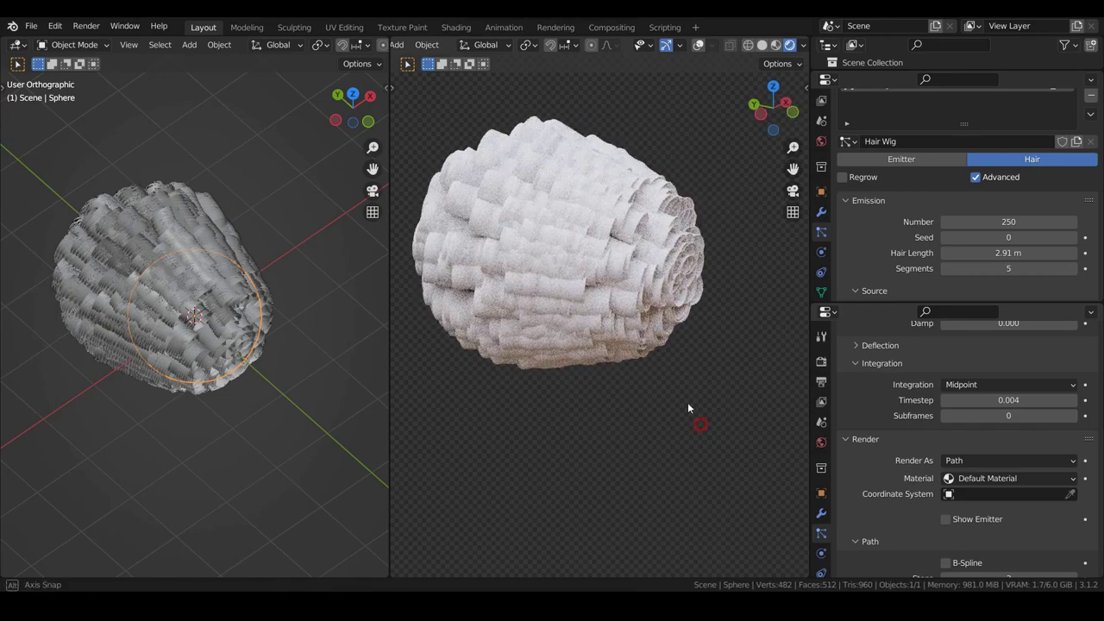
{"action": "middle_click_drag", "start_coordinate": [688, 407], "coordinate": [647, 385]}
Split the rendered viewport horizontally and turn its lower area into a Shader Editor.
{"action": "right_click", "coordinate": [811, 402]}
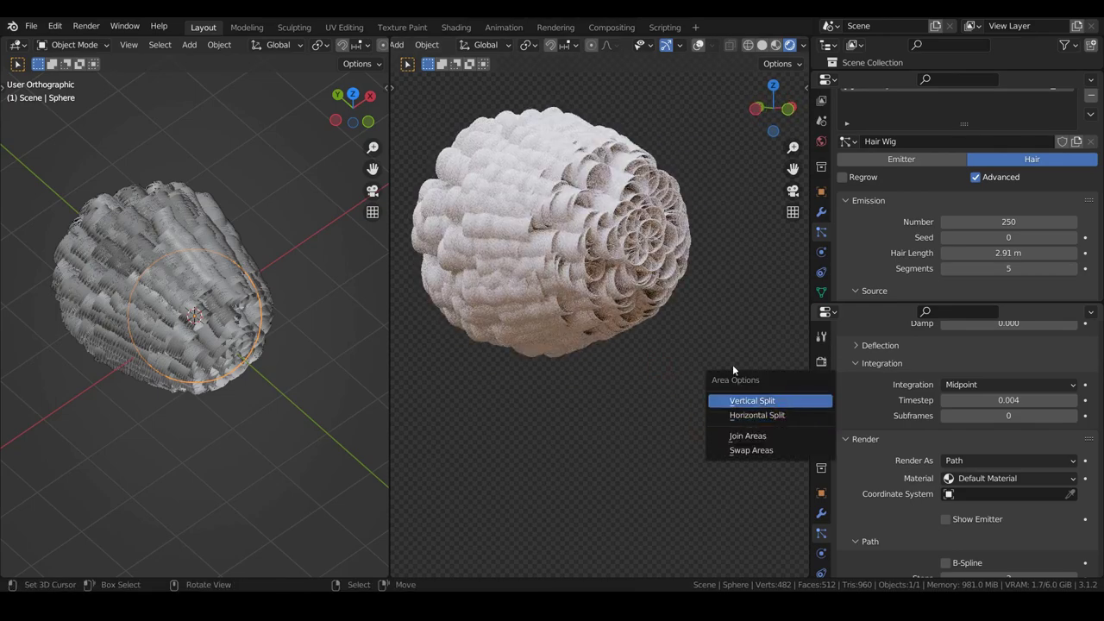
{"action": "left_click", "coordinate": [756, 415]}
{"action": "left_click", "coordinate": [700, 377]}
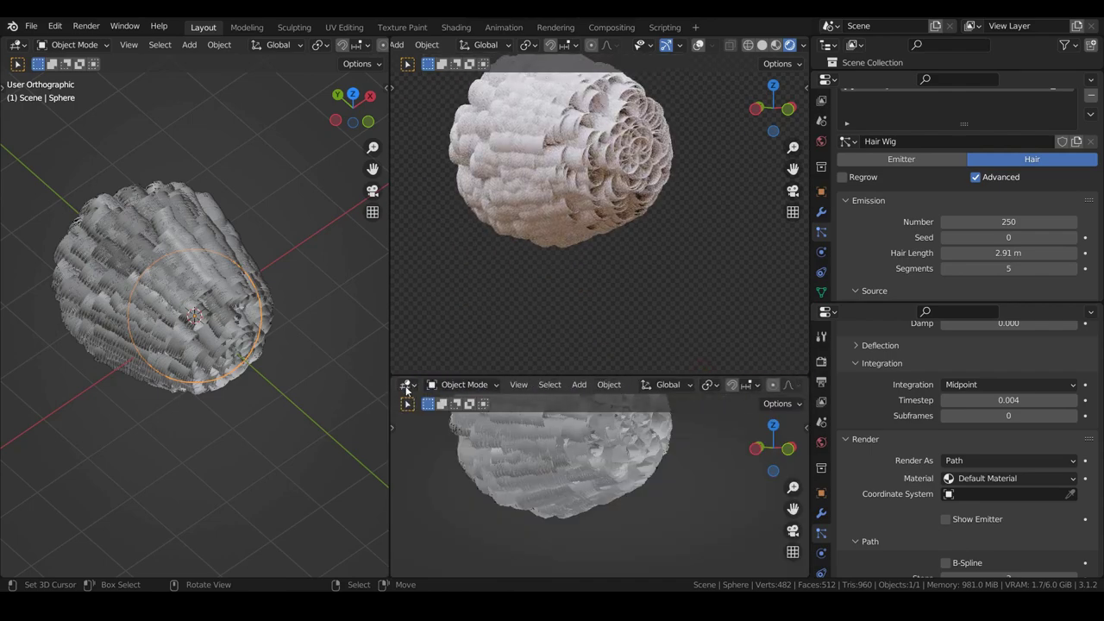
{"action": "left_click", "coordinate": [406, 390]}
{"action": "left_click", "coordinate": [453, 533]}
Create a new material named Hair Wig for the sphere and check the rendered hair.
{"action": "left_click", "coordinate": [717, 388]}
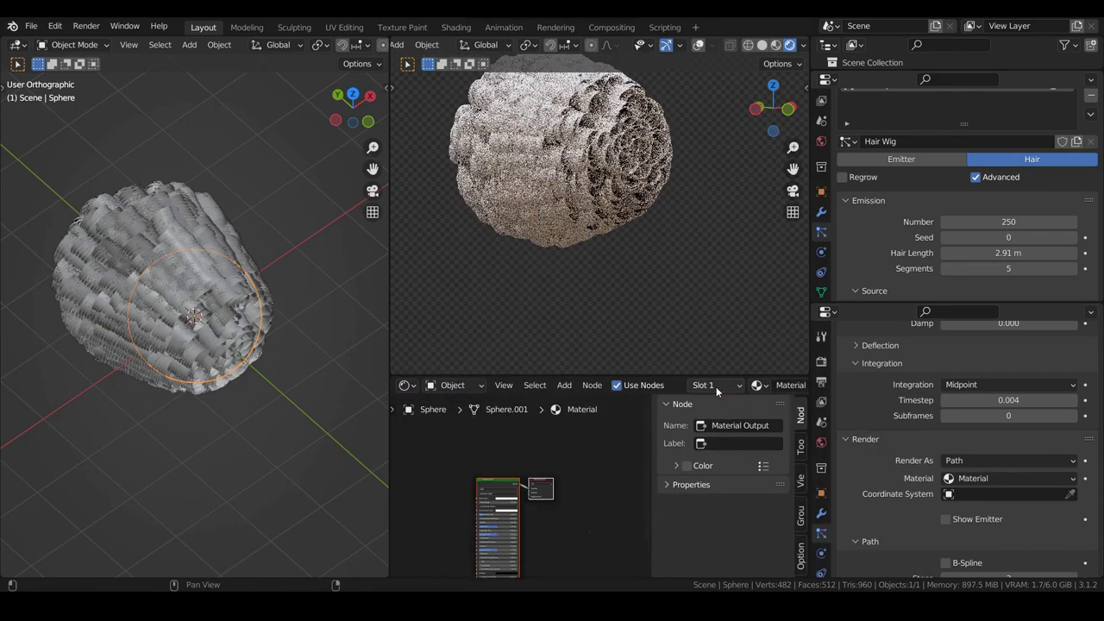
{"action": "left_click", "coordinate": [785, 387]}
{"action": "type", "text": "Hair Wig"}
{"action": "key", "text": "Return"}
{"action": "scroll", "coordinate": [521, 485], "scroll_direction": "up", "scroll_amount": 3}
{"action": "middle_click_drag", "start_coordinate": [606, 263], "coordinate": [624, 351], "text": "shift"}
{"action": "scroll", "coordinate": [620, 281], "scroll_direction": "up", "scroll_amount": 4}
{"action": "scroll", "coordinate": [620, 281], "scroll_direction": "down", "scroll_amount": 3}
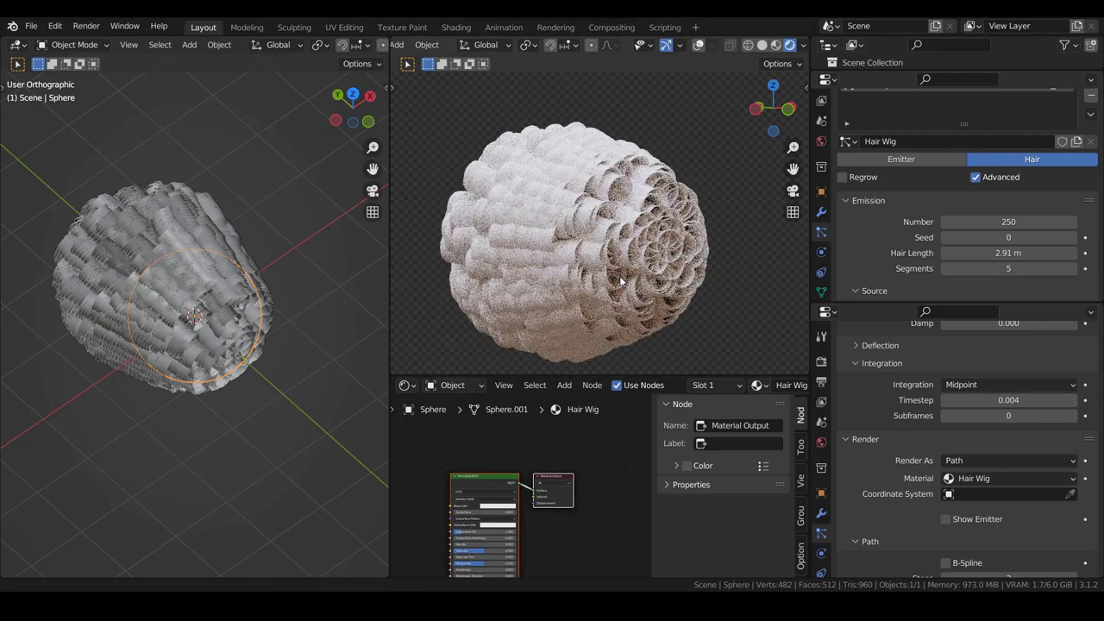
Enlarge the Shader Editor, hide its sidebar and frame the material's nodes.
{"action": "left_click_drag", "start_coordinate": [593, 375], "coordinate": [592, 346]}
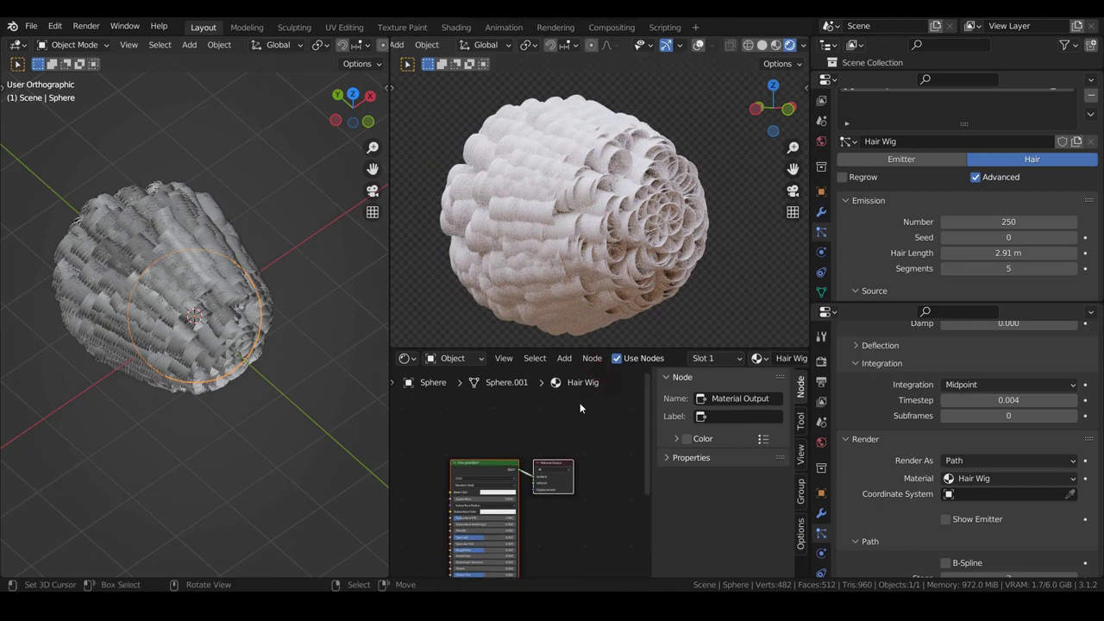
{"action": "middle_click_drag", "start_coordinate": [574, 508], "coordinate": [593, 470]}
{"action": "key", "text": "n"}
{"action": "scroll", "coordinate": [576, 458], "scroll_direction": "up", "scroll_amount": 7}
{"action": "middle_click_drag", "start_coordinate": [578, 389], "coordinate": [602, 429]}
{"action": "scroll", "coordinate": [602, 429], "scroll_direction": "up", "scroll_amount": 1}
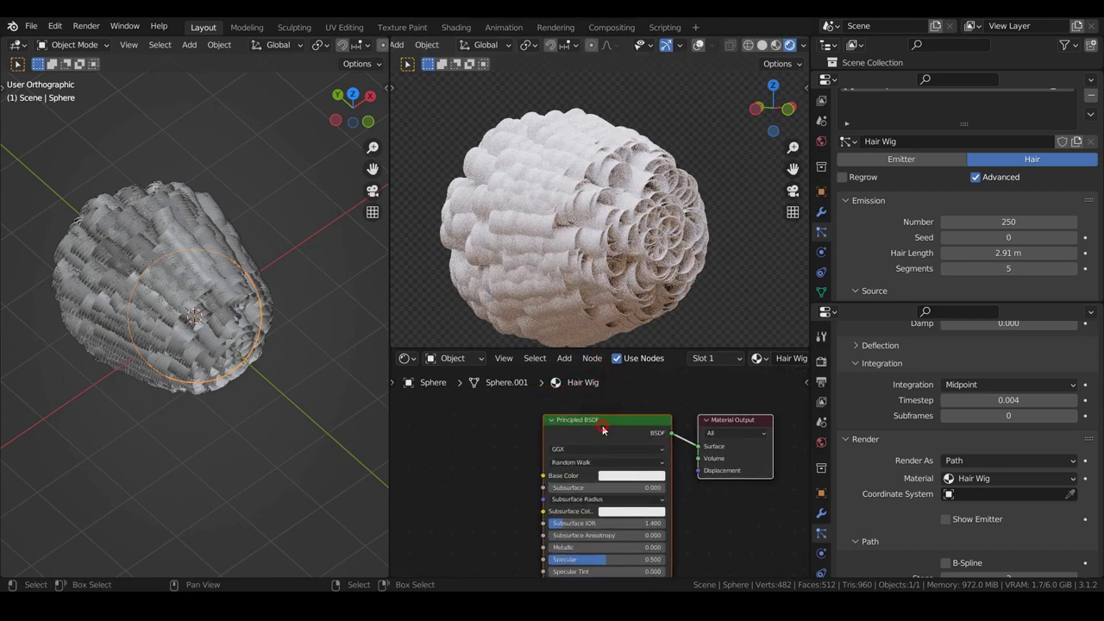
Switch the Principled BSDF node to a Principled Hair BSDF.
{"action": "left_click", "coordinate": [597, 431]}
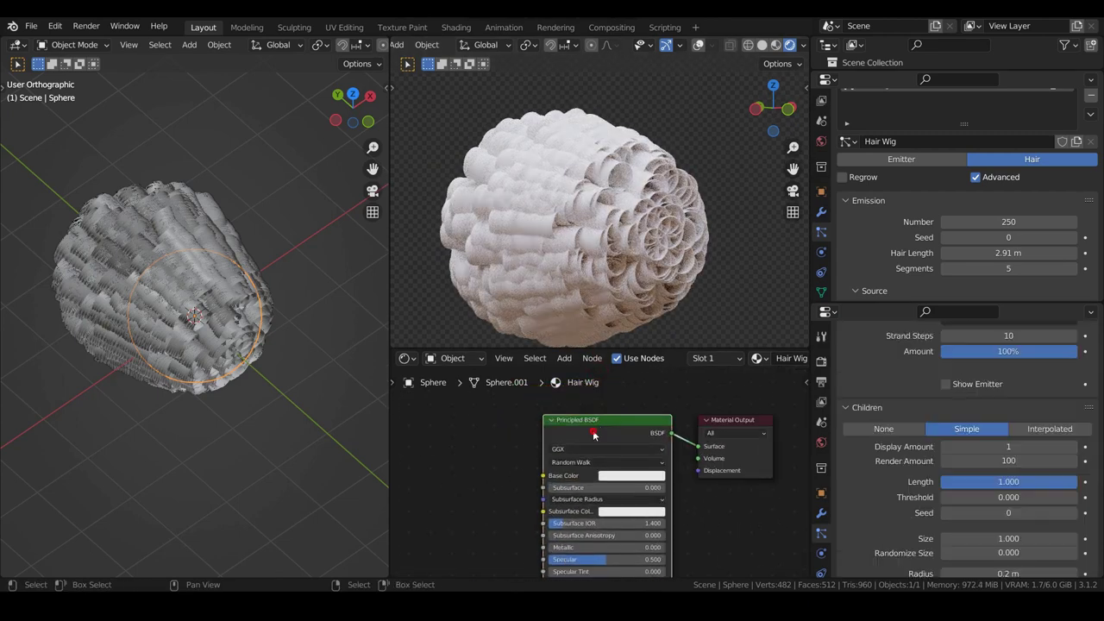
{"action": "key", "text": "shift+s"}
{"action": "mouse_move", "coordinate": [583, 464]}
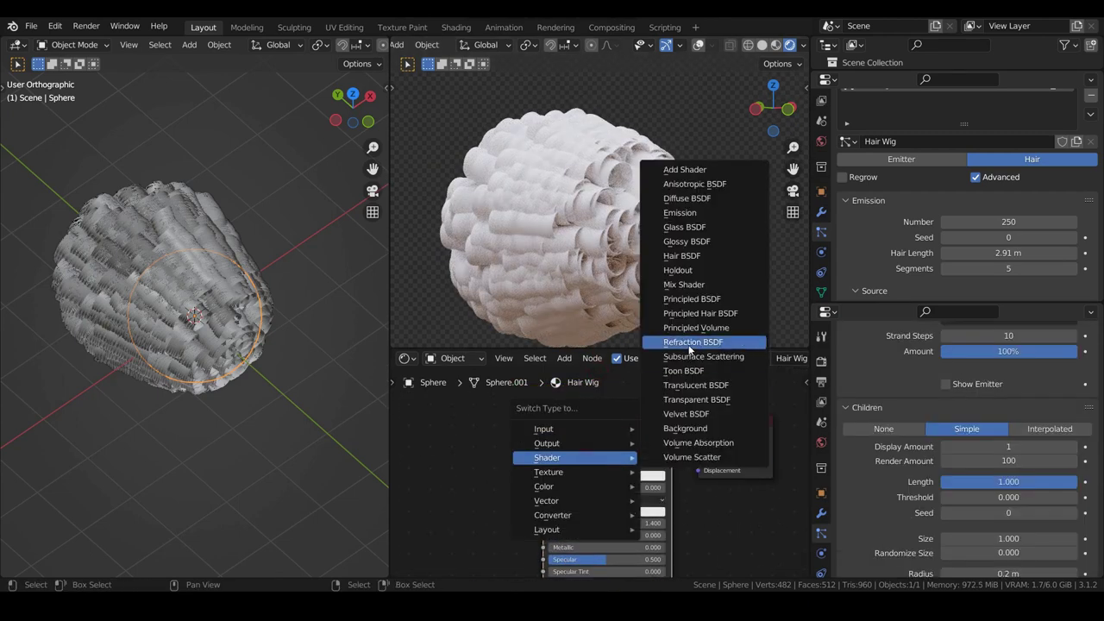
{"action": "left_click", "coordinate": [681, 316]}
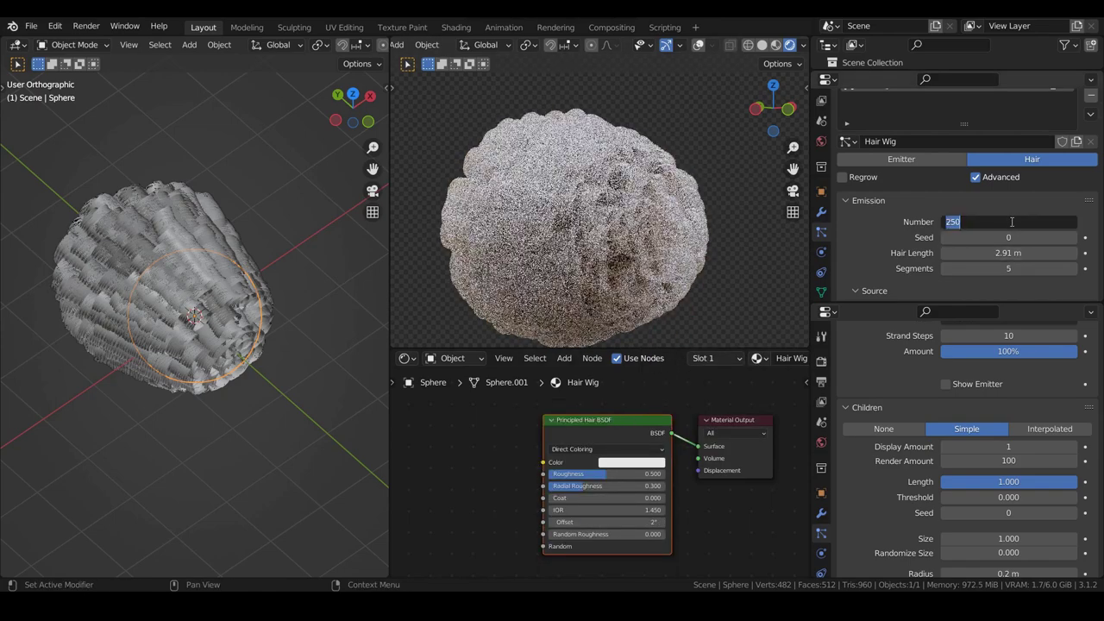
Set the hair emission Number to 20.
{"action": "type", "text": "20"}
{"action": "key", "text": "Return"}
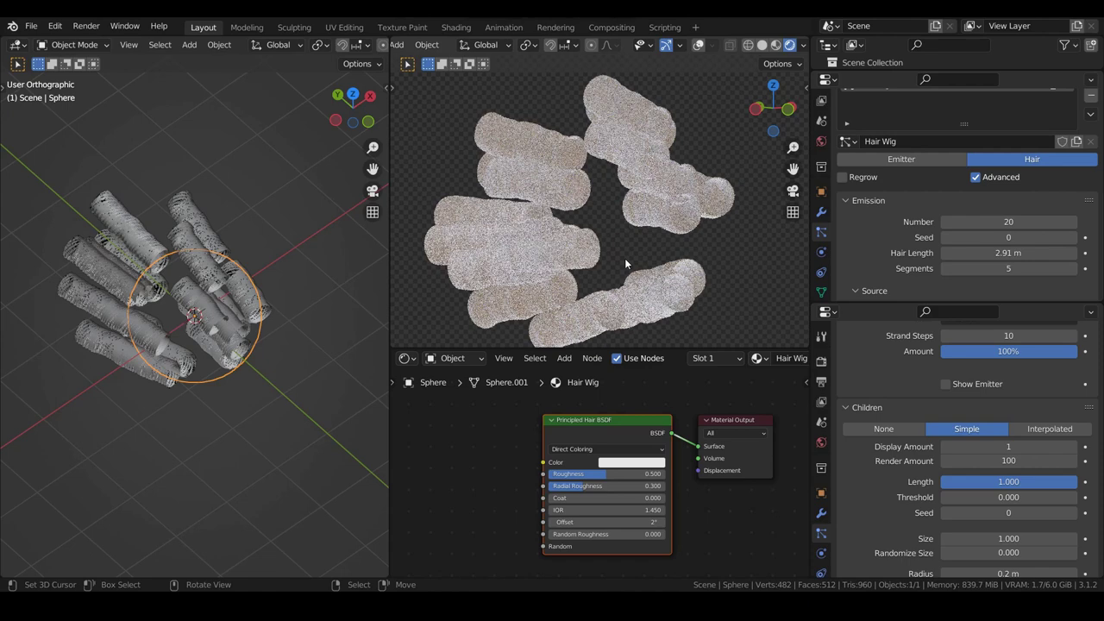
Color the hair shader by Melanin Concentration with Melanin 0.196 and Melanin Redness 0, and inspect the rendered strands up close.
{"action": "scroll", "coordinate": [563, 475], "scroll_direction": "up", "scroll_amount": 2}
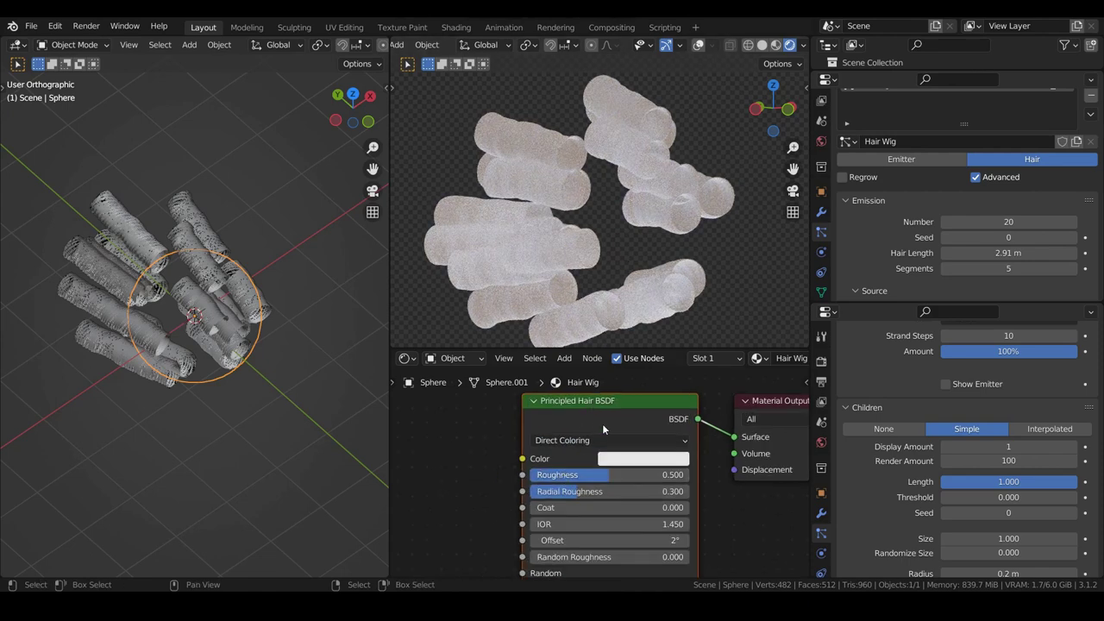
{"action": "left_click", "coordinate": [603, 440]}
{"action": "left_click", "coordinate": [586, 475]}
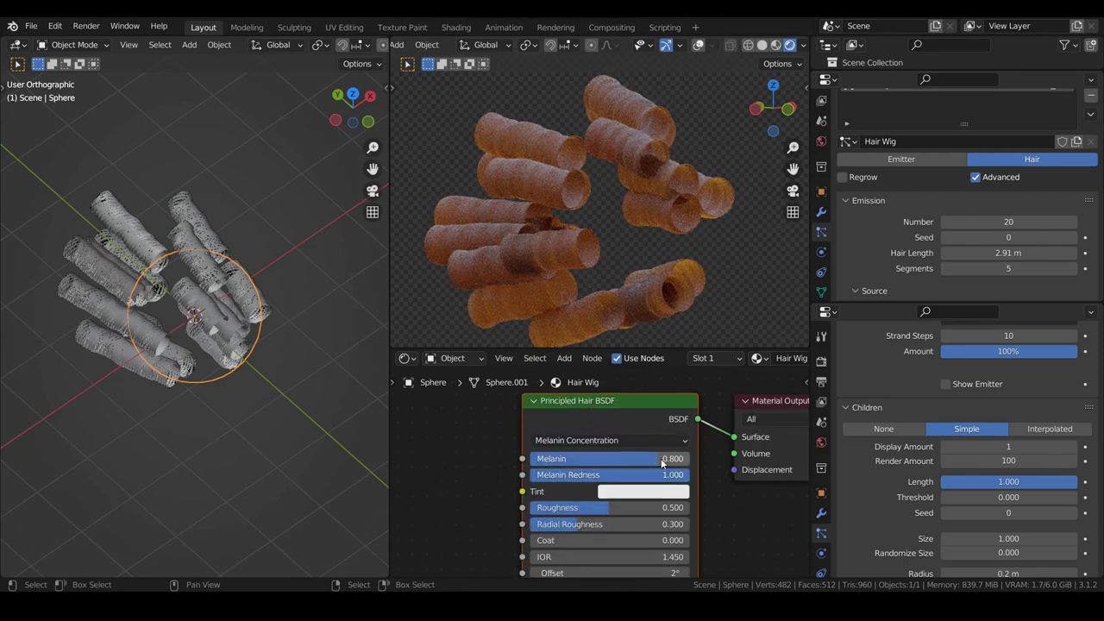
{"action": "left_click_drag", "start_coordinate": [655, 475], "coordinate": [544, 479]}
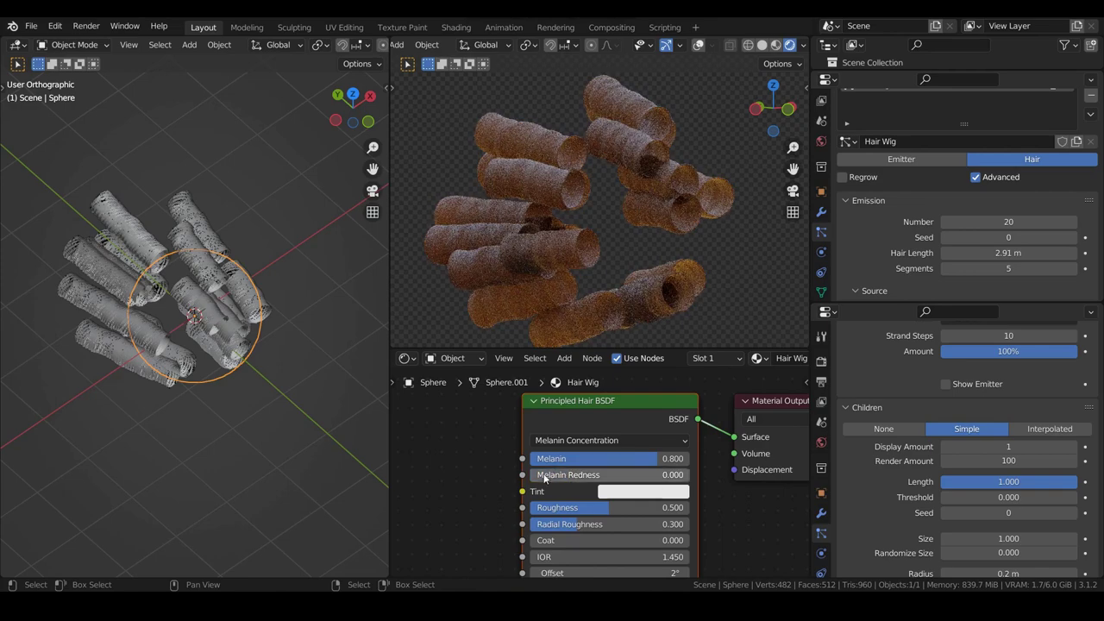
{"action": "left_click_drag", "start_coordinate": [649, 463], "coordinate": [558, 458]}
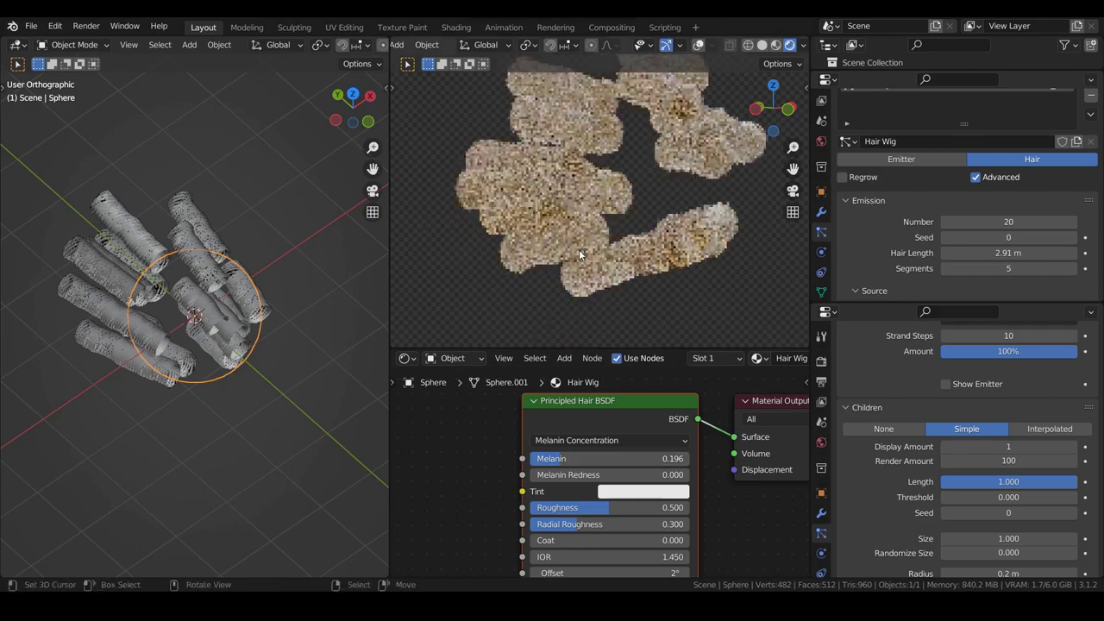
{"action": "scroll", "coordinate": [579, 250], "scroll_direction": "up", "scroll_amount": 5}
{"action": "middle_click_drag", "start_coordinate": [579, 249], "coordinate": [726, 296], "text": "shift"}
{"action": "scroll", "coordinate": [600, 225], "scroll_direction": "up", "scroll_amount": 4}
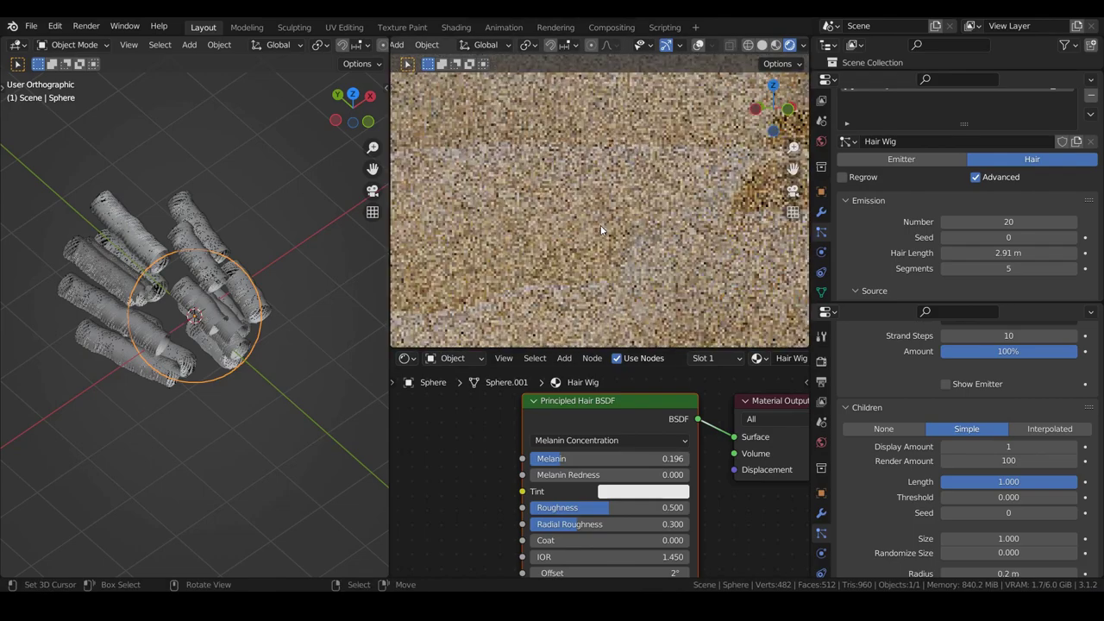
{"action": "scroll", "coordinate": [600, 230], "scroll_direction": "down", "scroll_amount": 4}
{"action": "scroll", "coordinate": [601, 230], "scroll_direction": "down", "scroll_amount": 2}
{"action": "middle_click_drag", "start_coordinate": [601, 231], "coordinate": [619, 251]}
Review the HDRI settings of the World and join the node editor area back into the rendered viewport.
{"action": "left_click", "coordinate": [821, 442]}
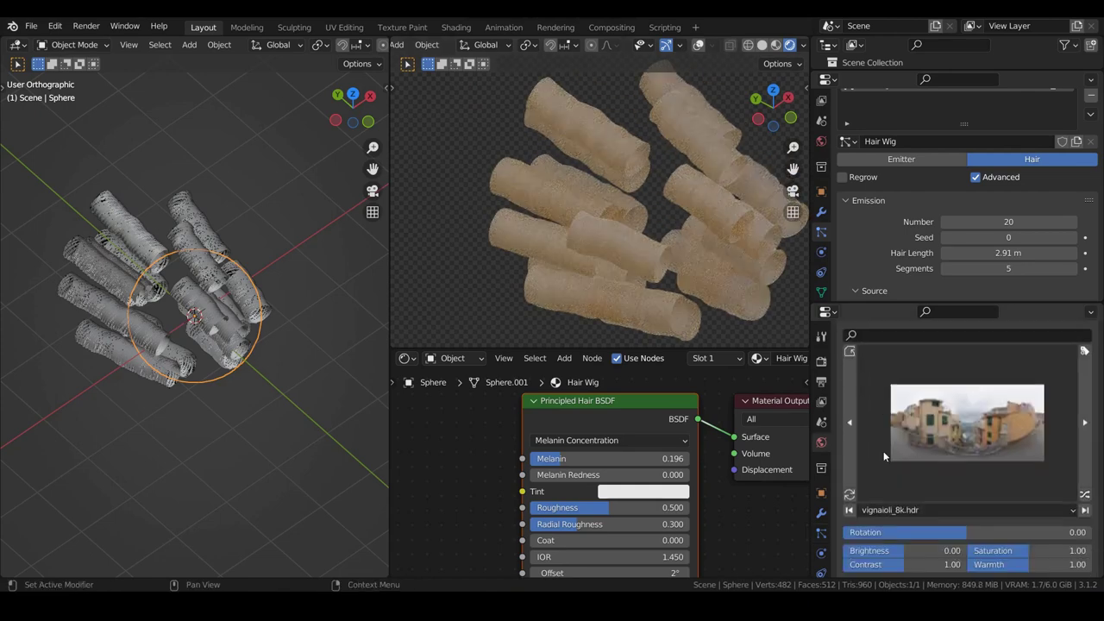
{"action": "scroll", "coordinate": [883, 451], "scroll_direction": "down", "scroll_amount": 3}
{"action": "scroll", "coordinate": [883, 451], "scroll_direction": "up", "scroll_amount": 3}
{"action": "left_click", "coordinate": [845, 383]}
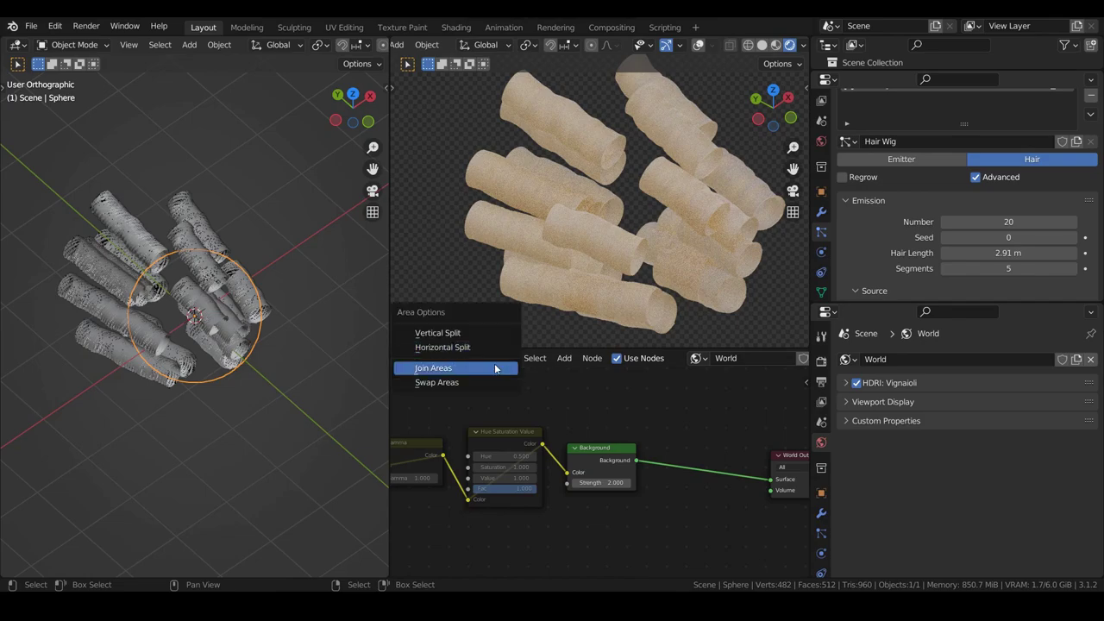
{"action": "left_click", "coordinate": [495, 368]}
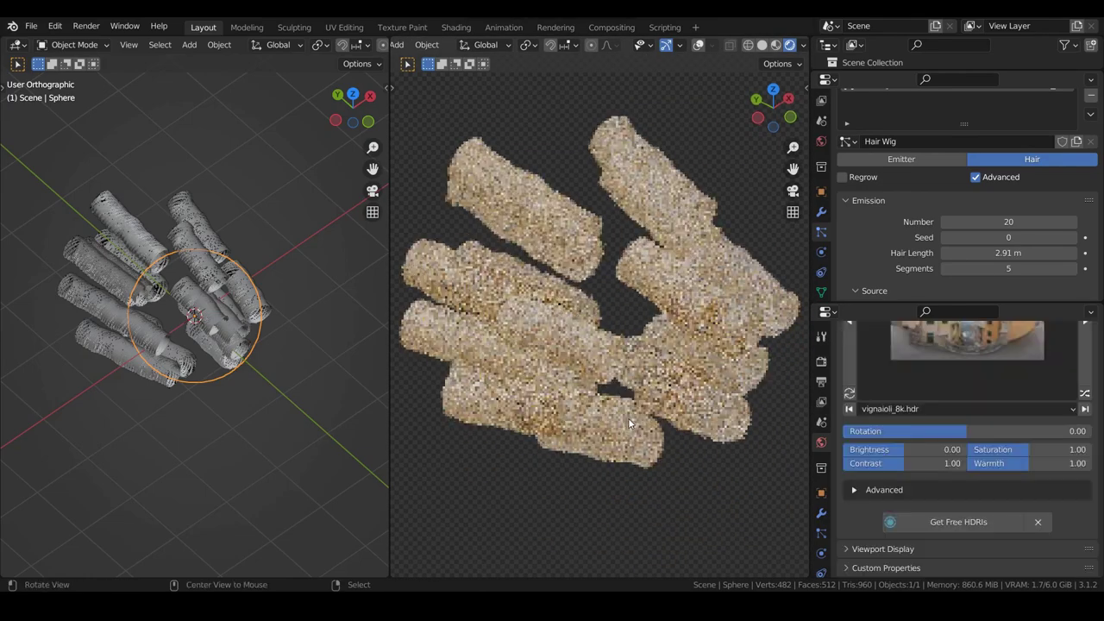
{"action": "scroll", "coordinate": [659, 385], "scroll_direction": "up", "scroll_amount": 4}
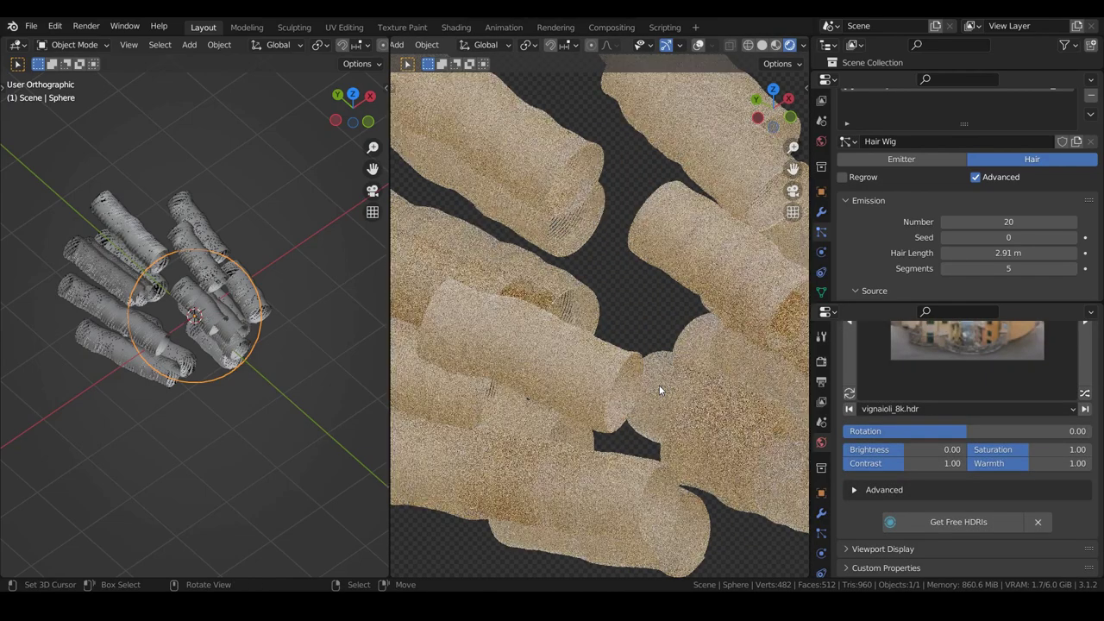
Set the Frequency of the Hair Wig particle system's curl kink to 100 and inspect the looser curls in the rendered view.
{"action": "scroll", "coordinate": [657, 392], "scroll_direction": "down", "scroll_amount": 4}
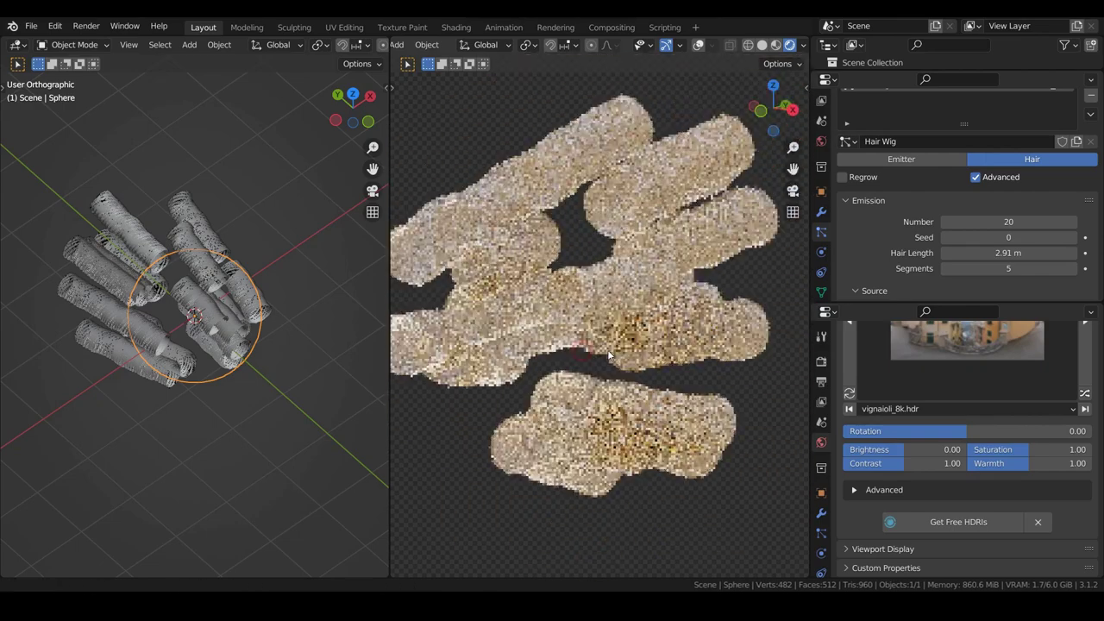
{"action": "left_click", "coordinate": [820, 532]}
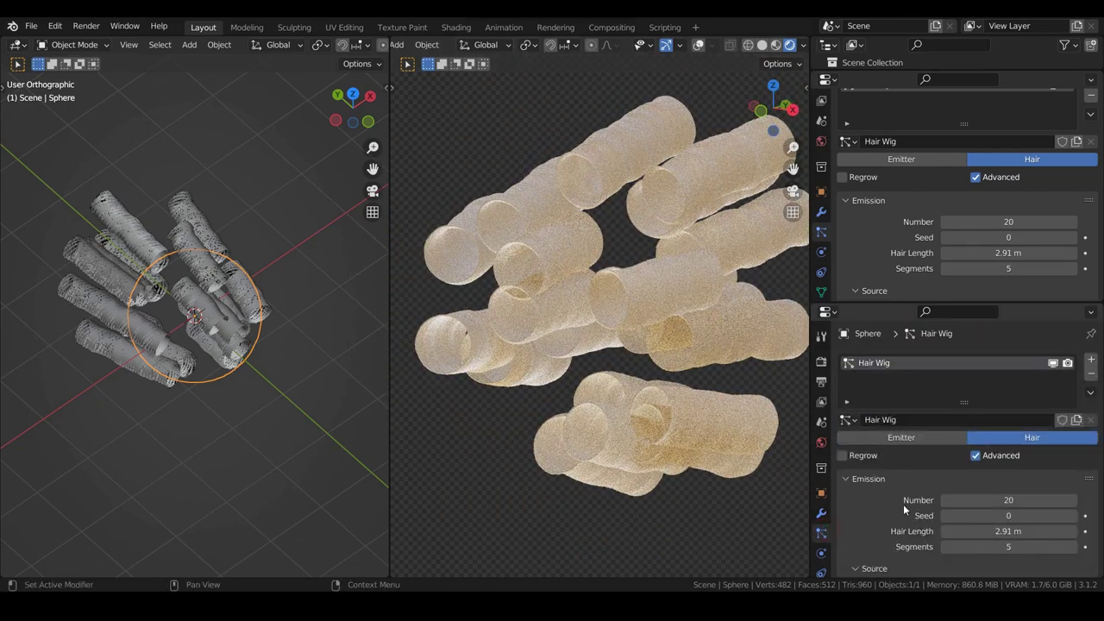
{"action": "scroll", "coordinate": [903, 500], "scroll_direction": "down", "scroll_amount": 8}
{"action": "scroll", "coordinate": [902, 500], "scroll_direction": "down", "scroll_amount": 12}
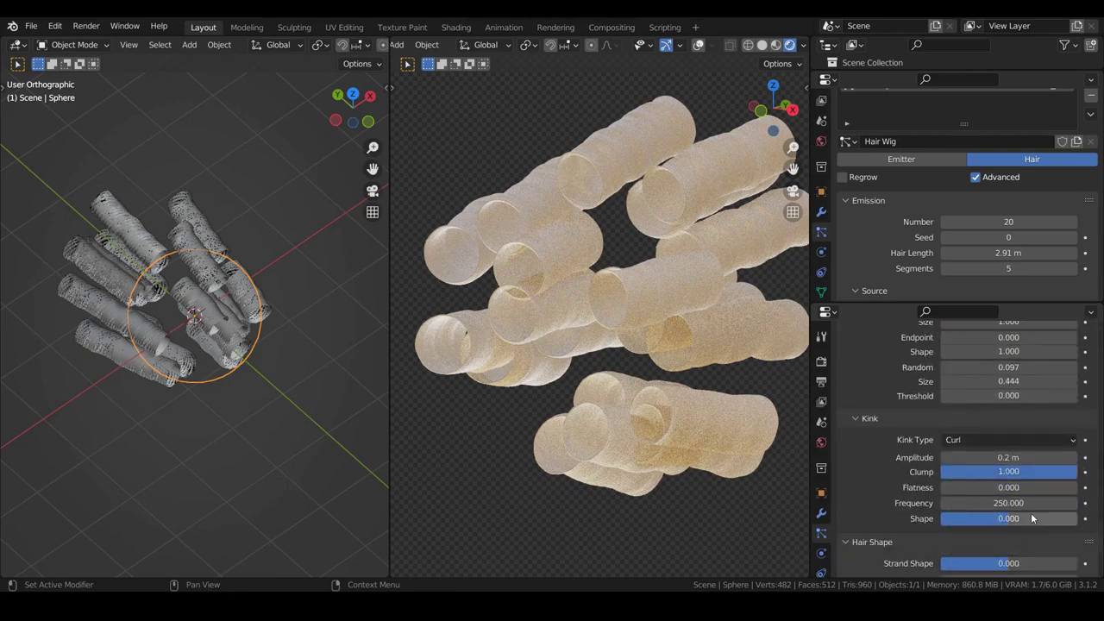
{"action": "type", "text": "100"}
{"action": "key", "text": "Return"}
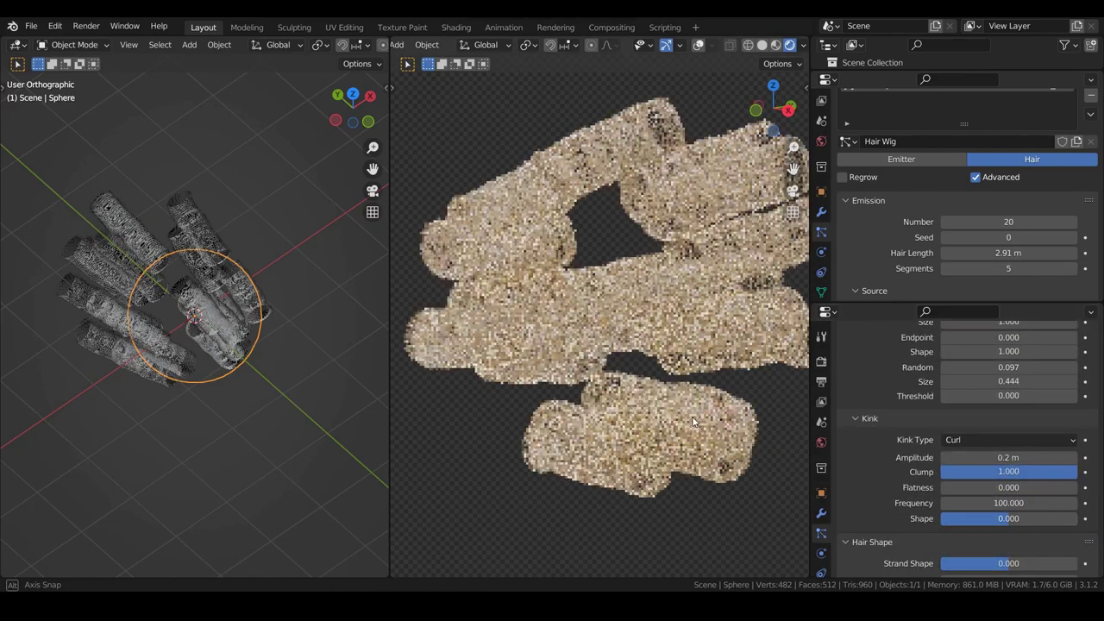
{"action": "middle_click_drag", "start_coordinate": [601, 349], "coordinate": [648, 374]}
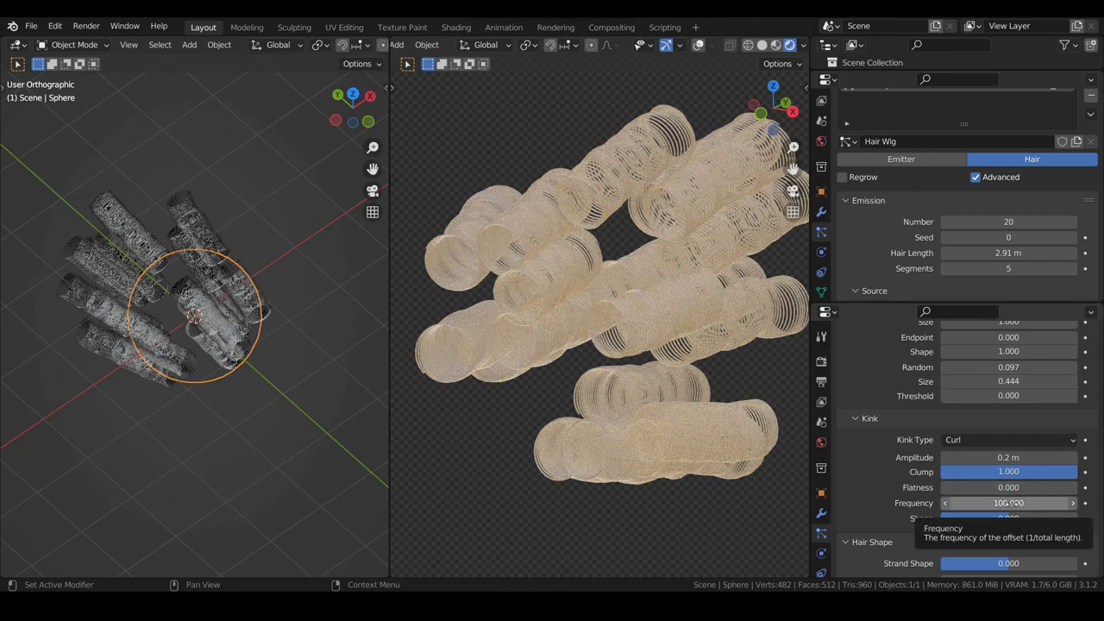
Add a second particle system to the sphere and assign it the existing Hair Wig settings.
{"action": "left_click_drag", "start_coordinate": [1098, 528], "coordinate": [1098, 330]}
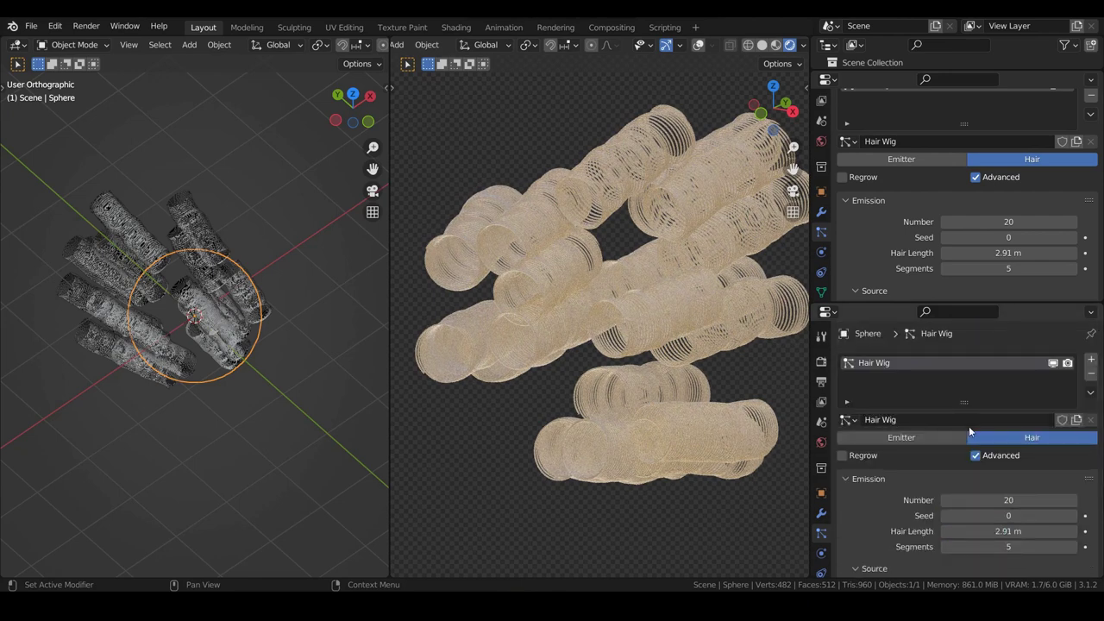
{"action": "left_click", "coordinate": [1091, 359]}
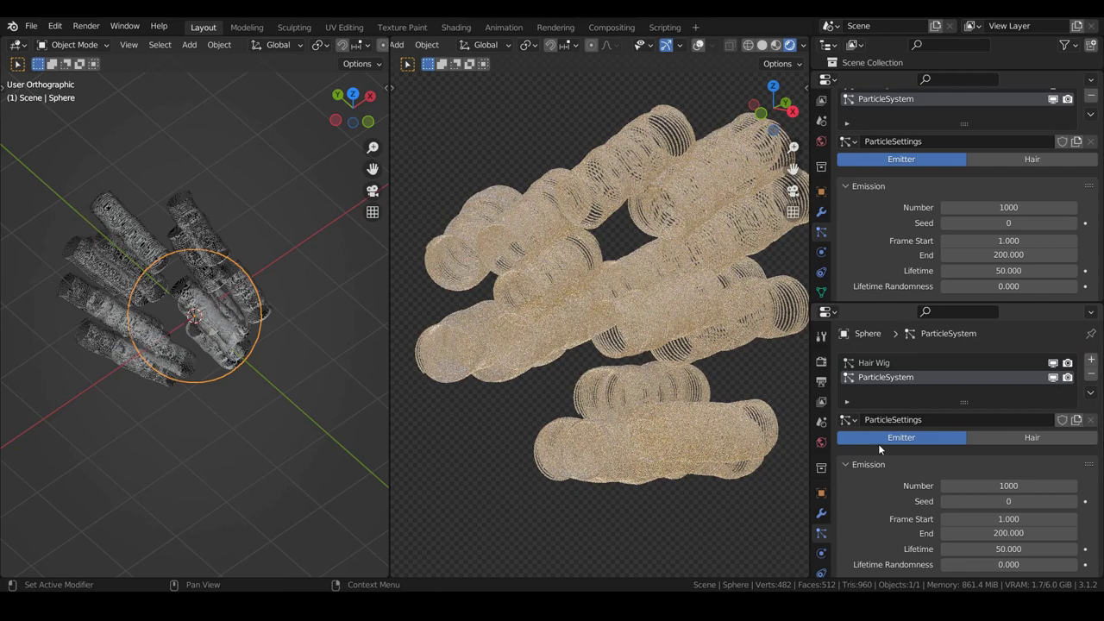
{"action": "left_click", "coordinate": [852, 419]}
{"action": "left_click", "coordinate": [871, 275]}
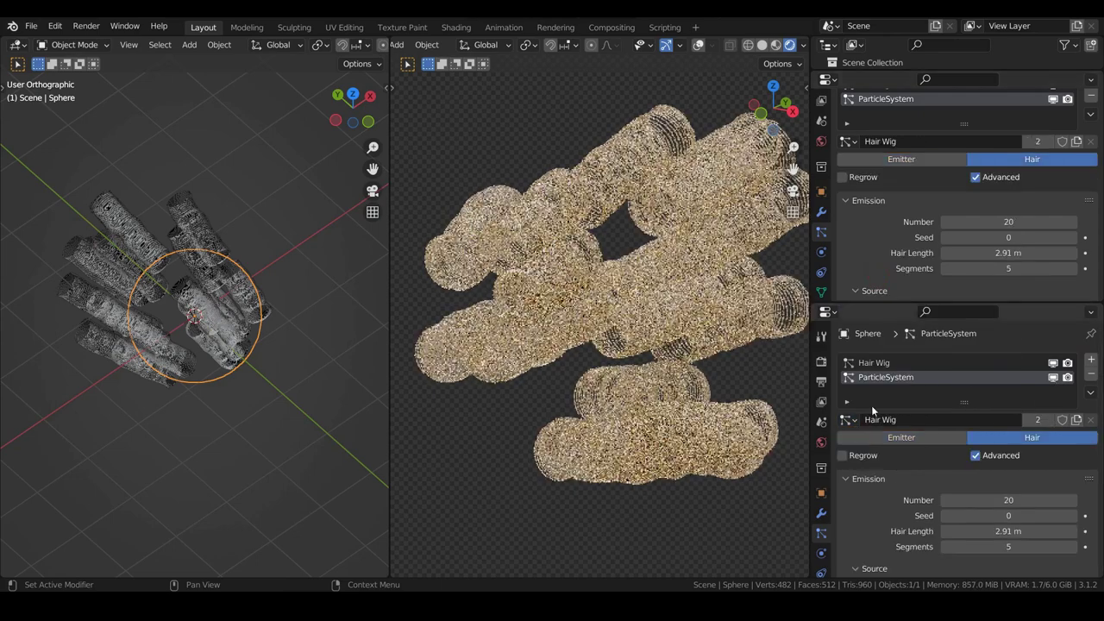
Make the second system's settings a single-user copy and name both the settings and the particle system Hair Wig_Randomness.
{"action": "left_click", "coordinate": [1034, 423]}
{"action": "double_click", "coordinate": [931, 422]}
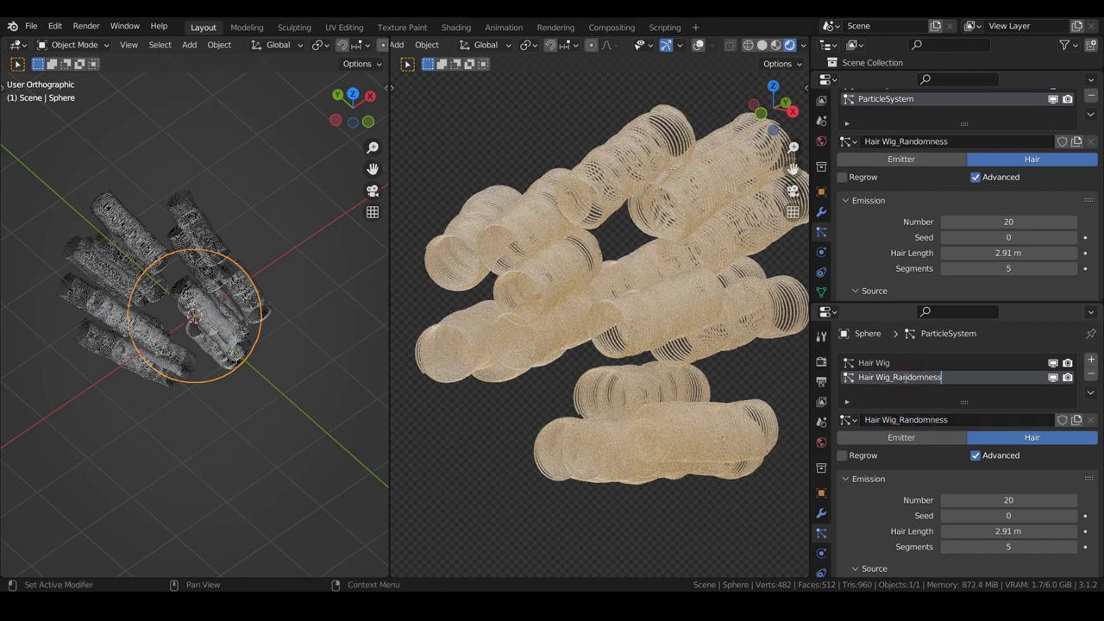
{"action": "key", "text": "Return"}
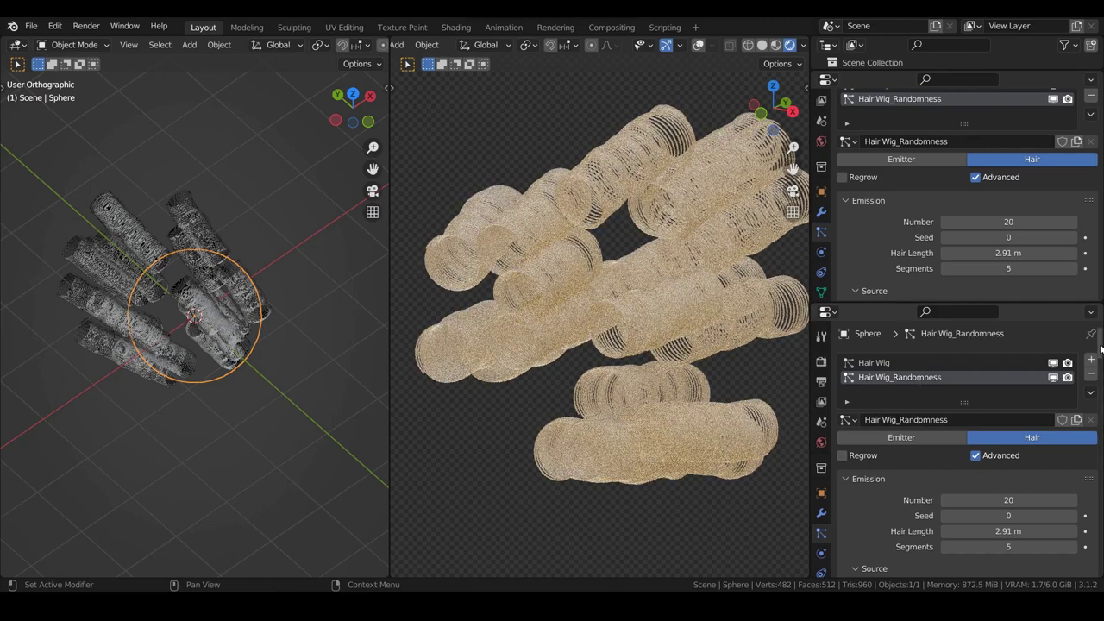
Set the children roughness of Hair Wig_Randomness to Random 0.598 with Size 0.169, checking the stray curls from several angles.
{"action": "scroll", "coordinate": [1017, 431], "scroll_direction": "down", "scroll_amount": 15}
{"action": "scroll", "coordinate": [1015, 480], "scroll_direction": "up", "scroll_amount": 1}
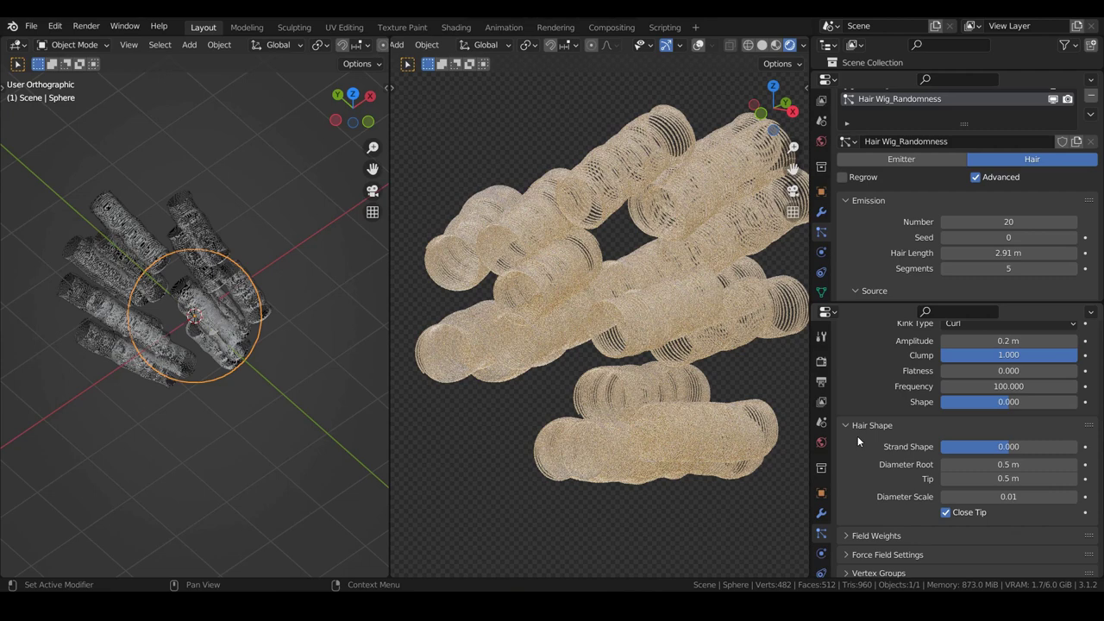
{"action": "scroll", "coordinate": [948, 420], "scroll_direction": "up", "scroll_amount": 3}
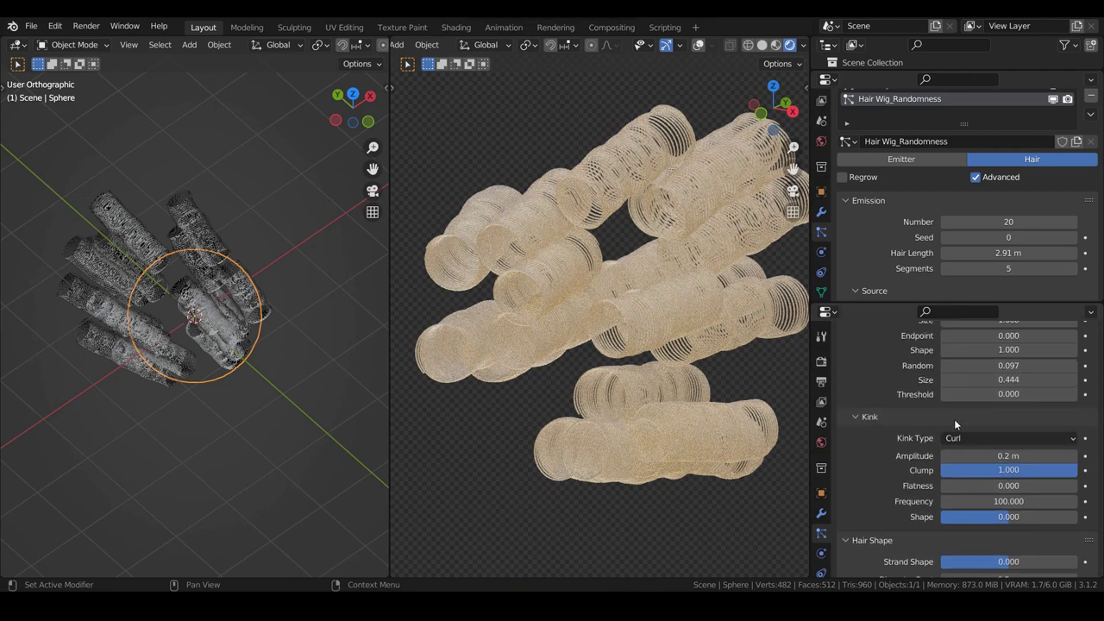
{"action": "scroll", "coordinate": [954, 419], "scroll_direction": "up", "scroll_amount": 2}
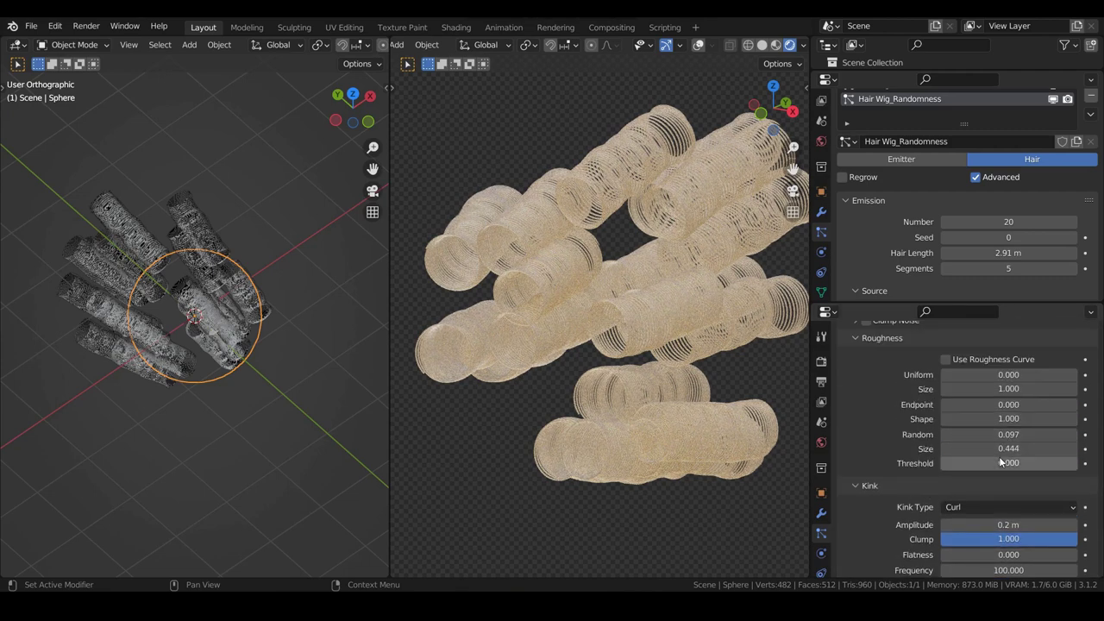
{"action": "left_click_drag", "start_coordinate": [1008, 435], "coordinate": [962, 448]}
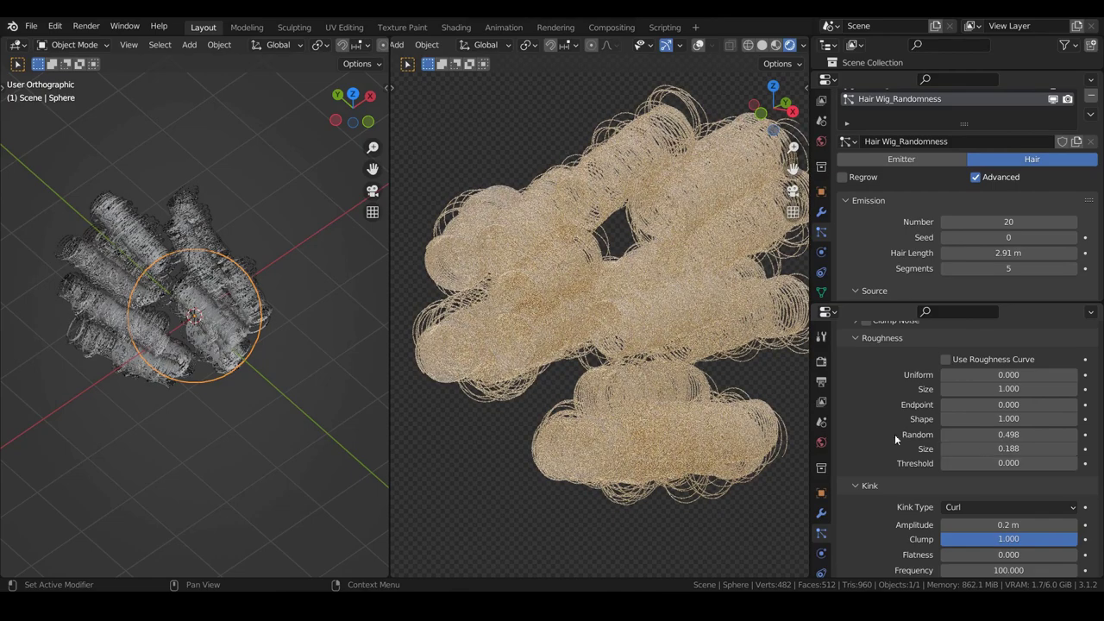
{"action": "middle_click_drag", "start_coordinate": [226, 372], "coordinate": [338, 345]}
{"action": "scroll", "coordinate": [198, 327], "scroll_direction": "up", "scroll_amount": 5}
{"action": "scroll", "coordinate": [259, 340], "scroll_direction": "down", "scroll_amount": 2}
{"action": "left_click_drag", "start_coordinate": [965, 448], "coordinate": [1041, 435]}
{"action": "middle_click_drag", "start_coordinate": [677, 452], "coordinate": [676, 387]}
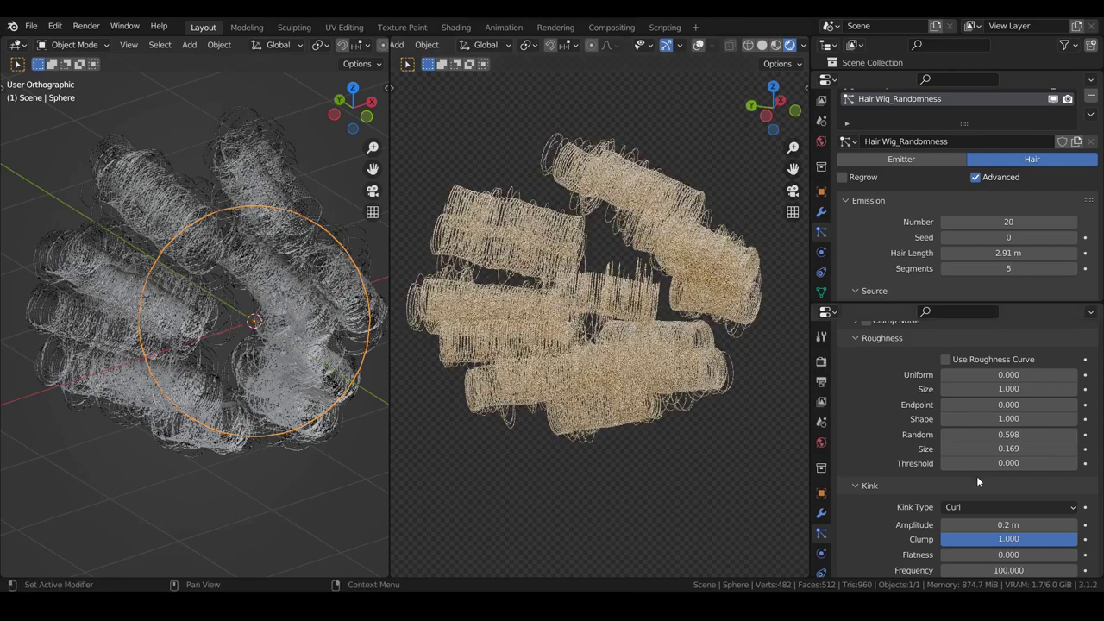
Set the hair shape of Hair Wig_Randomness to Diameter Root 0.4 m and Tip 0.2 m.
{"action": "scroll", "coordinate": [617, 387], "scroll_direction": "up", "scroll_amount": 4}
{"action": "scroll", "coordinate": [954, 483], "scroll_direction": "down", "scroll_amount": 6}
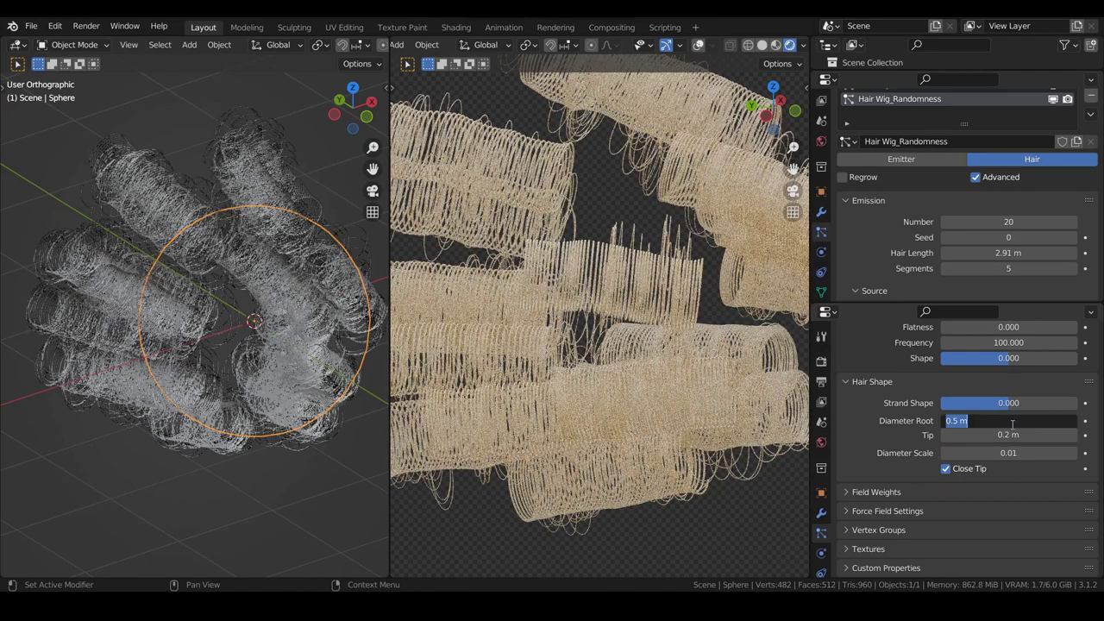
{"action": "key", "text": "Return"}
{"action": "scroll", "coordinate": [607, 369], "scroll_direction": "down", "scroll_amount": 5}
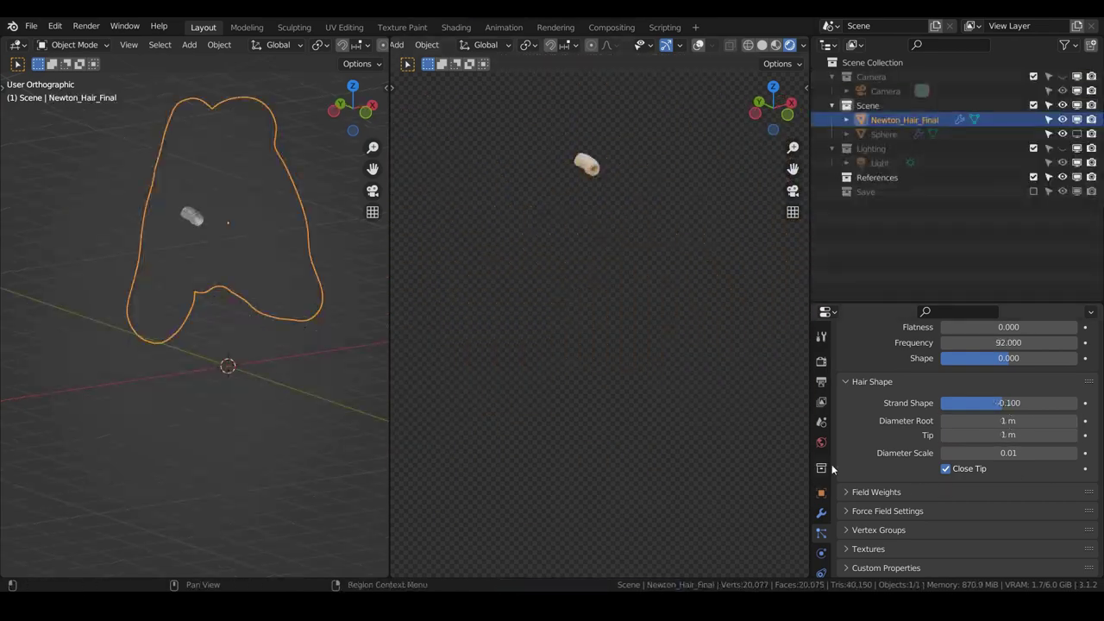
Show the emitter mesh of Newton_Hair_Final to examine the wig's base shape from several sides, and hide it again.
{"action": "scroll", "coordinate": [868, 466], "scroll_direction": "up", "scroll_amount": 15}
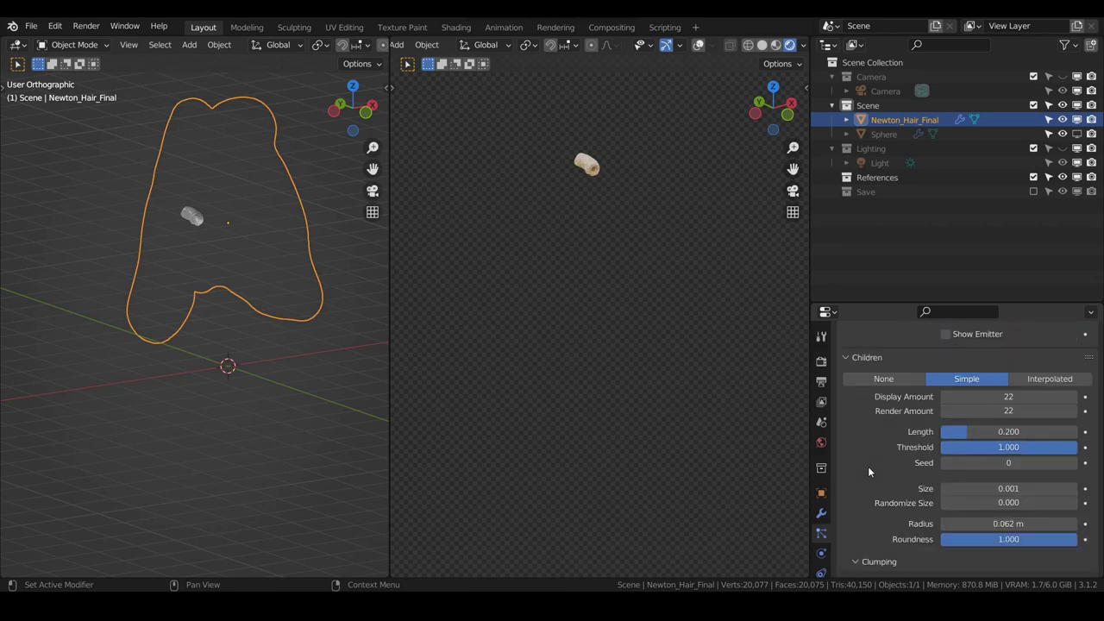
{"action": "left_click", "coordinate": [945, 380]}
{"action": "middle_click_drag", "start_coordinate": [264, 293], "coordinate": [128, 299]}
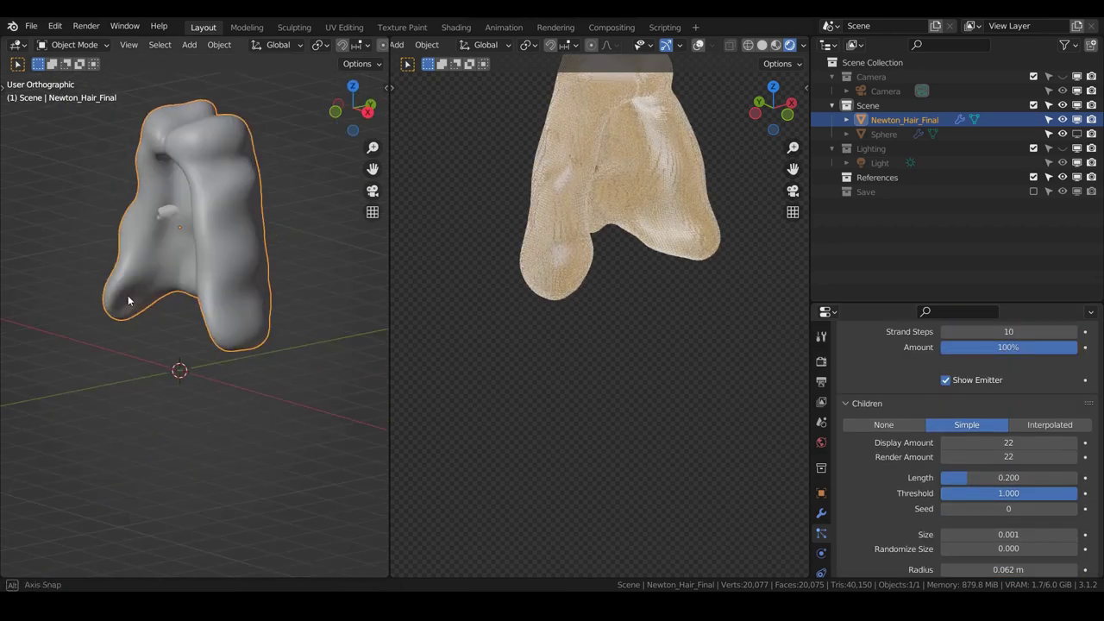
{"action": "middle_click_drag", "start_coordinate": [169, 278], "coordinate": [296, 370]}
{"action": "left_click", "coordinate": [945, 379]}
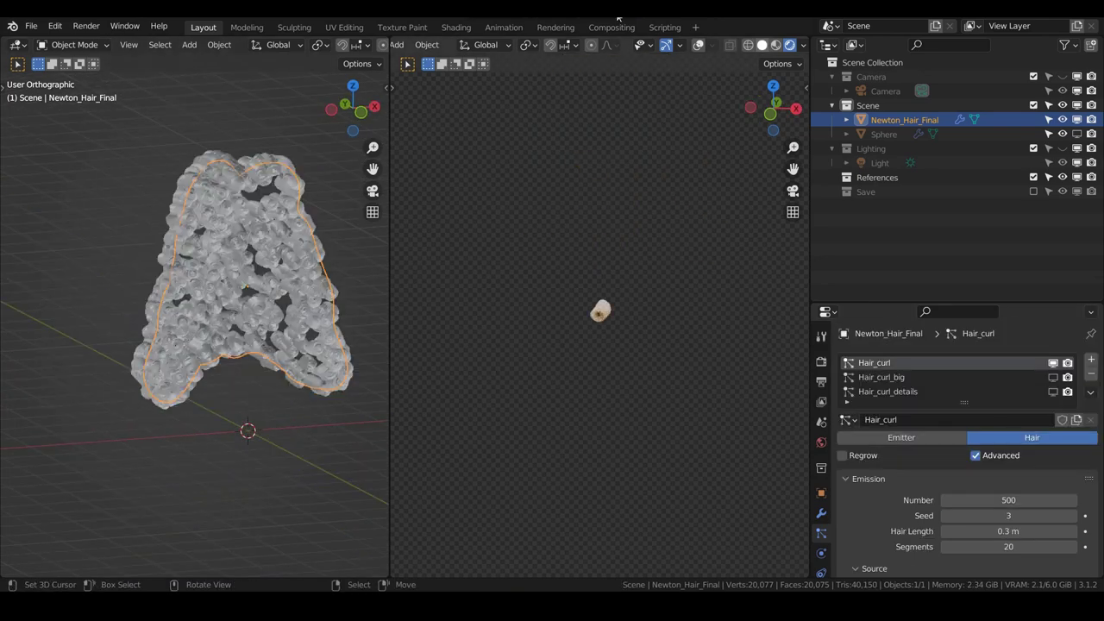
Set the emission Number of Newton_Hair_Final's Hair_curl system to 1200 and inspect the denser curls.
{"action": "scroll", "coordinate": [244, 325], "scroll_direction": "up", "scroll_amount": 2}
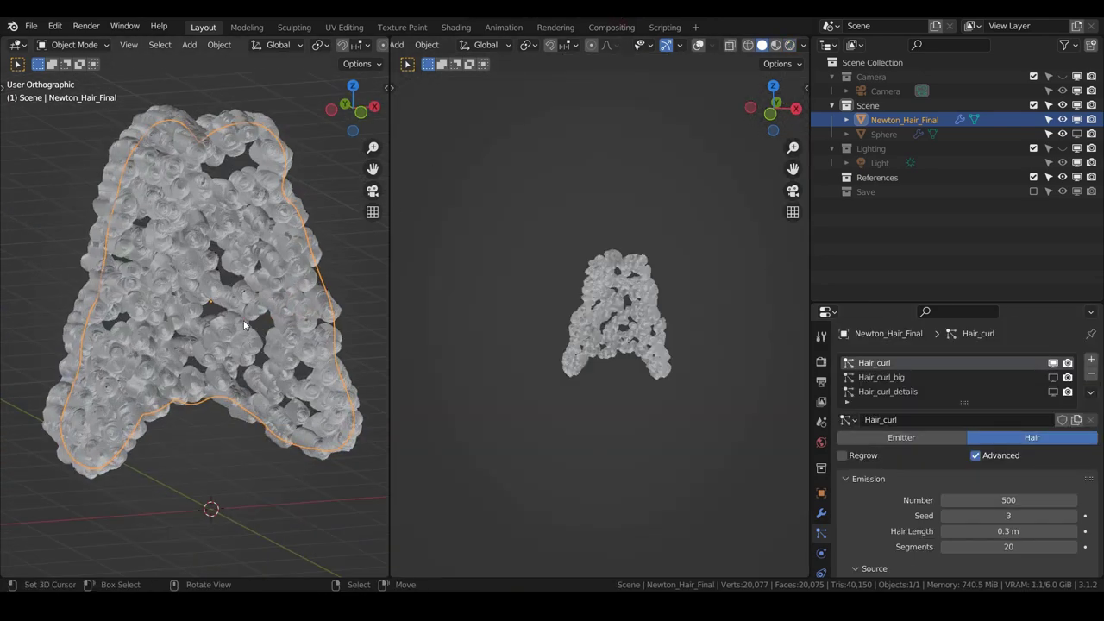
{"action": "left_click", "coordinate": [1008, 500]}
{"action": "type", "text": "1200"}
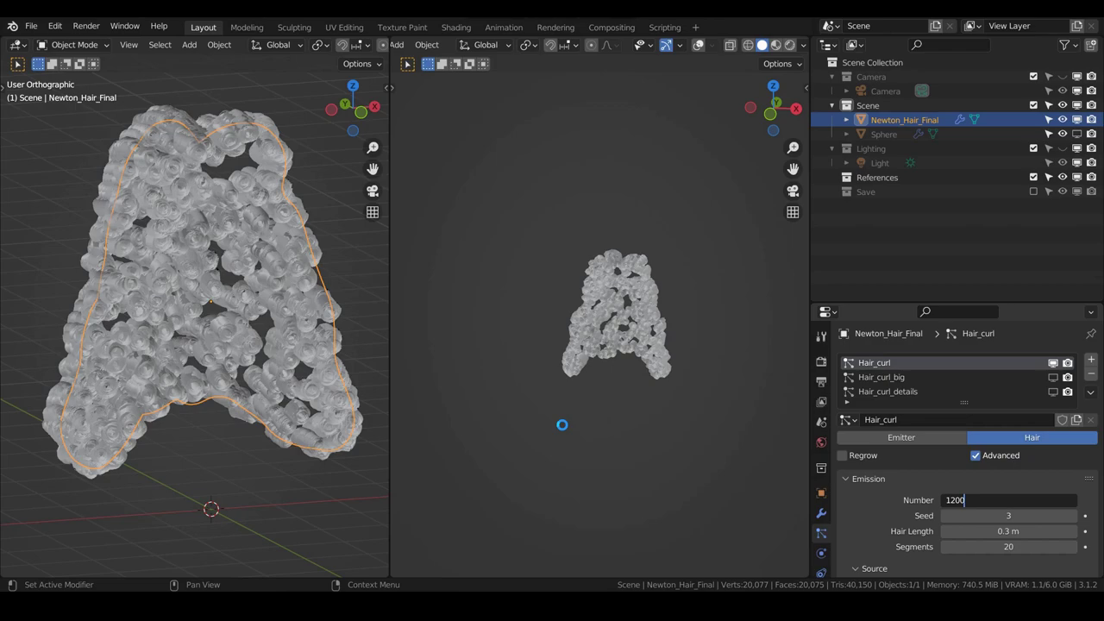
{"action": "key", "text": "Return"}
{"action": "middle_click_drag", "start_coordinate": [250, 367], "coordinate": [207, 358]}
Hide Hair_curl in the viewport and examine Hair_curl_big and Hair_curl_details each on its own.
{"action": "left_click", "coordinate": [1052, 362]}
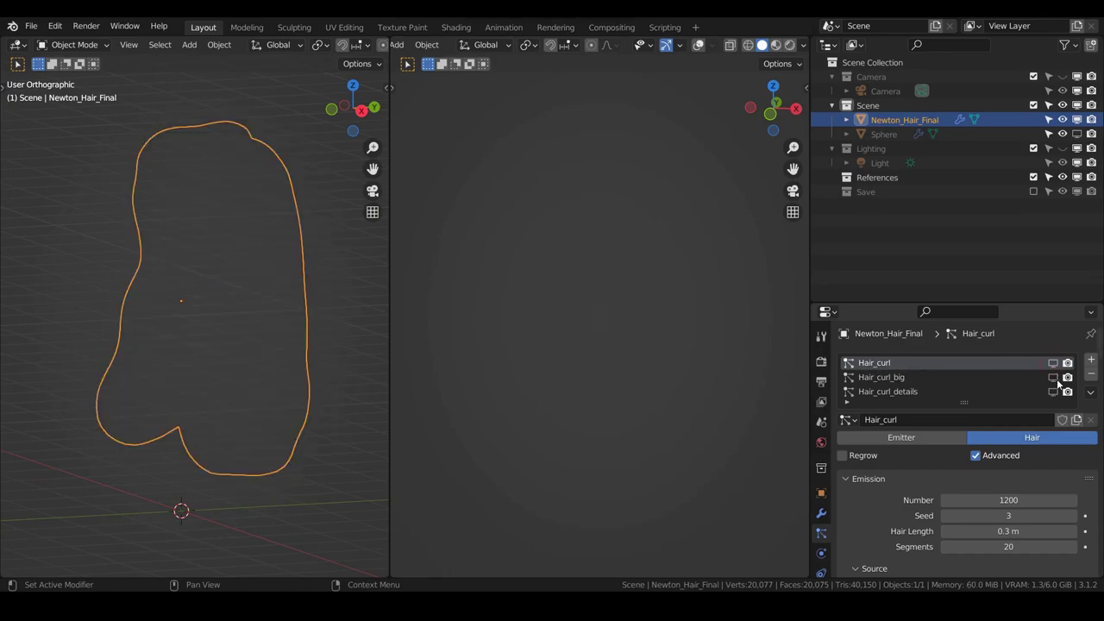
{"action": "left_click", "coordinate": [1053, 377]}
{"action": "middle_click_drag", "start_coordinate": [215, 345], "coordinate": [43, 377]}
{"action": "left_click", "coordinate": [1053, 377]}
{"action": "left_click", "coordinate": [1053, 392]}
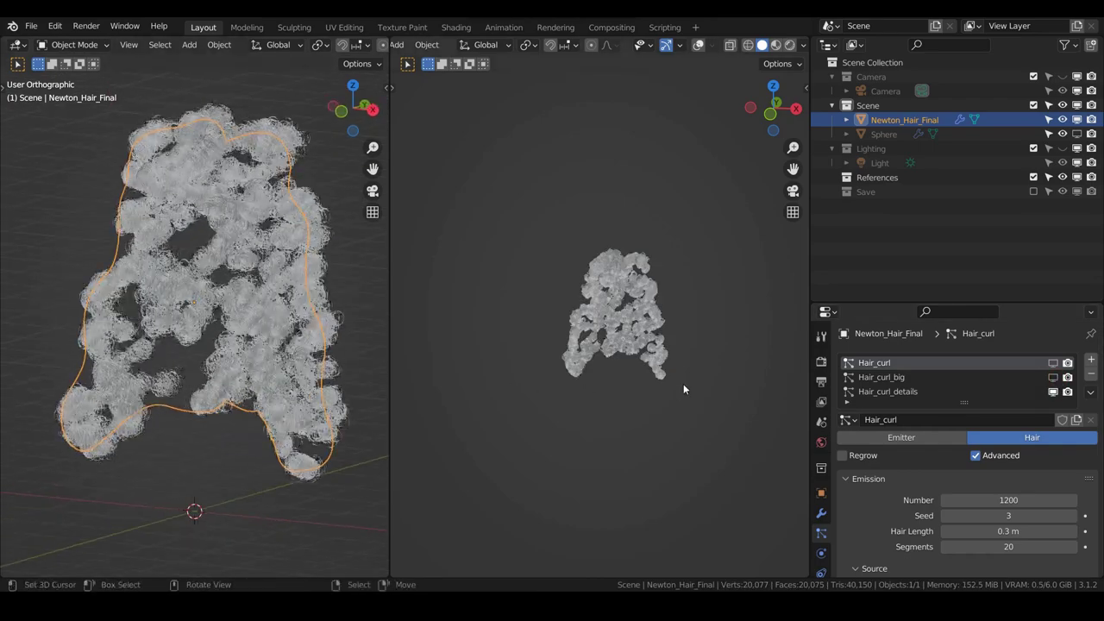
Display all three hair systems together in the front view and save the file.
{"action": "left_click", "coordinate": [1052, 378]}
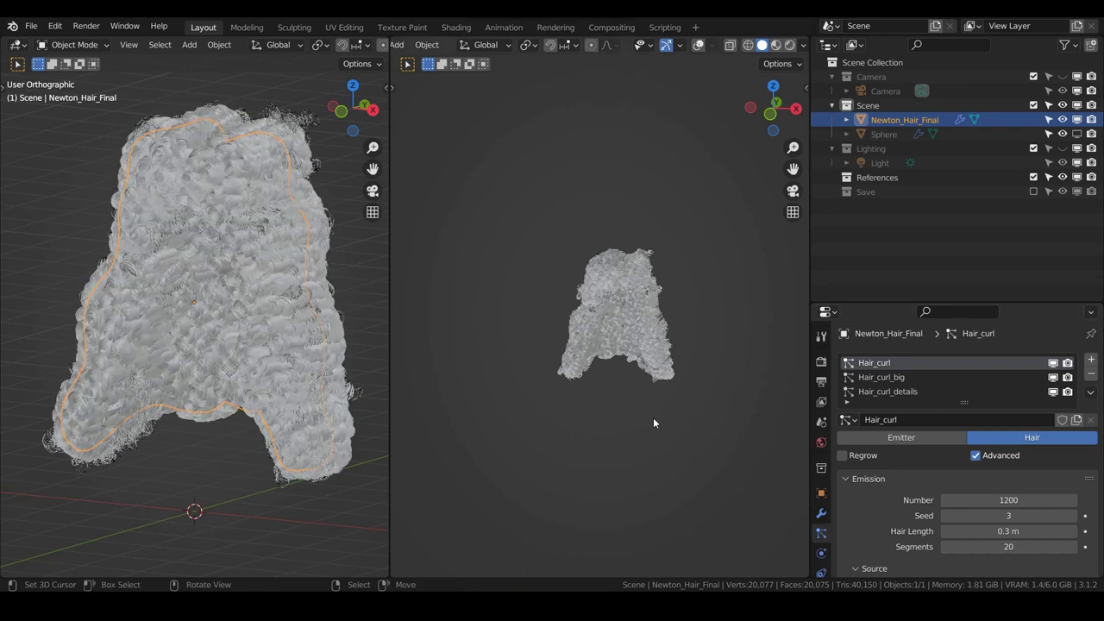
{"action": "key", "text": "KP_1"}
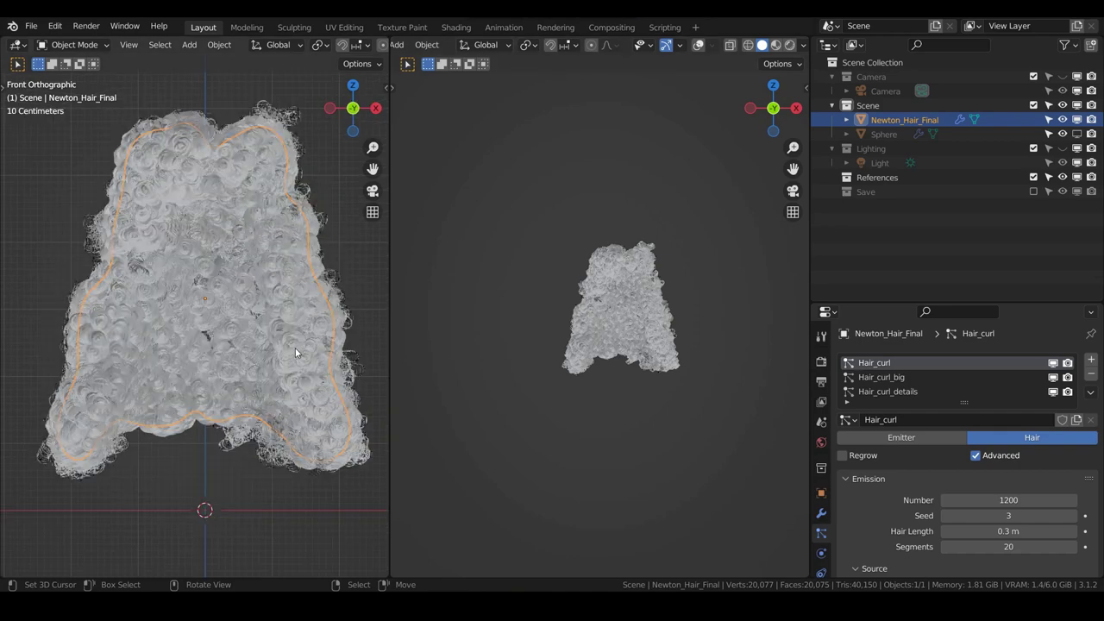
{"action": "key", "text": "ctrl+s"}
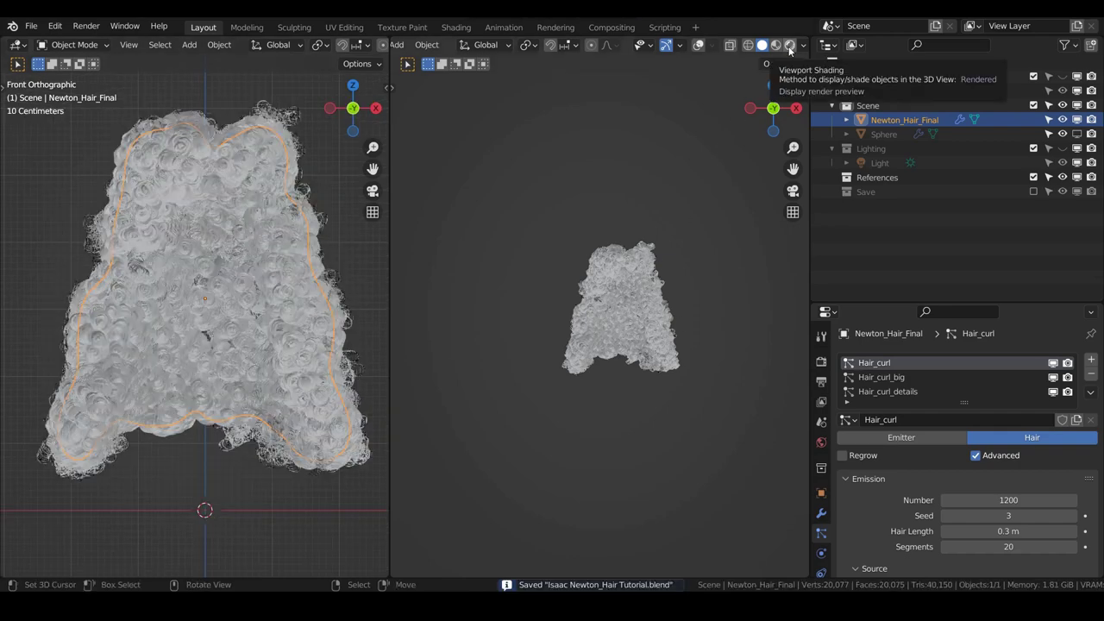
Join the two viewports into one and display the complete wig from the front with rendered shading.
{"action": "right_click", "coordinate": [390, 316]}
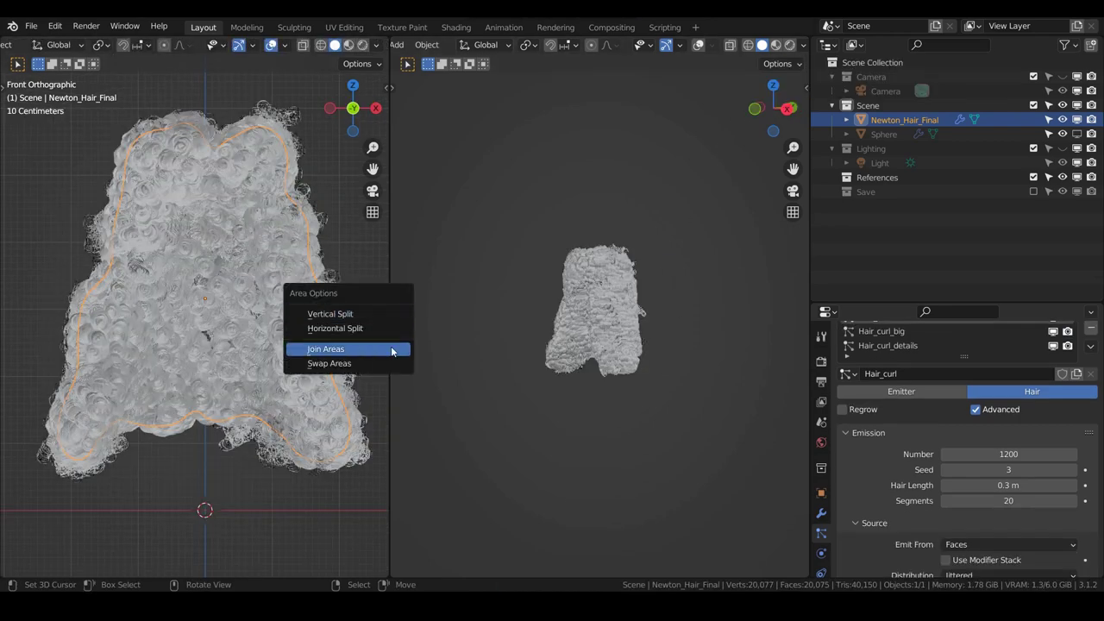
{"action": "left_click", "coordinate": [392, 349]}
{"action": "left_click", "coordinate": [295, 346]}
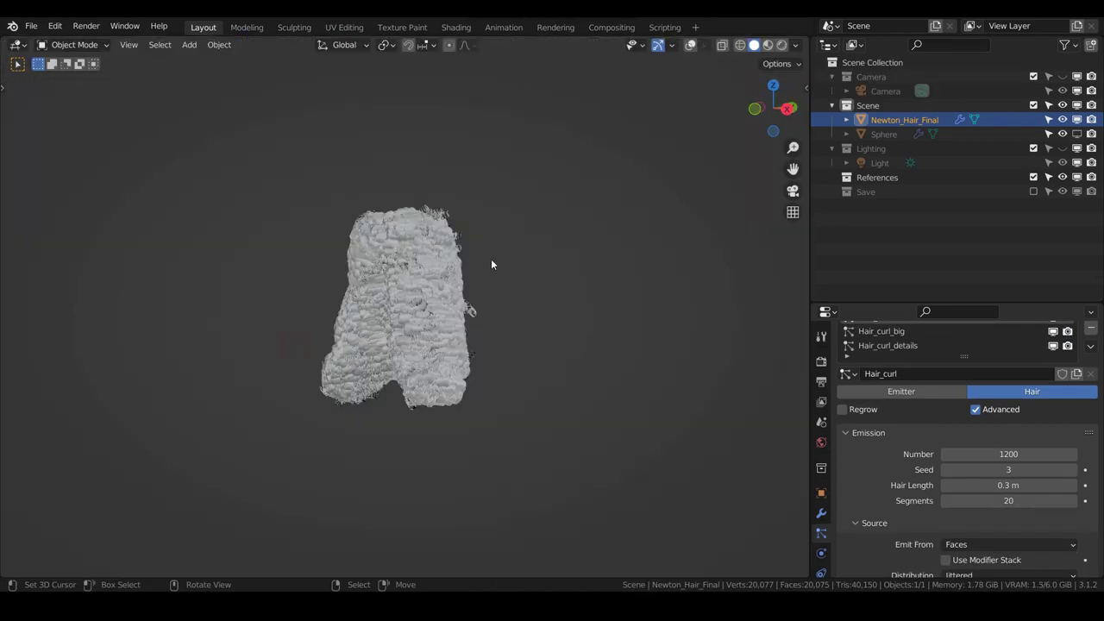
{"action": "key", "text": "KP_1"}
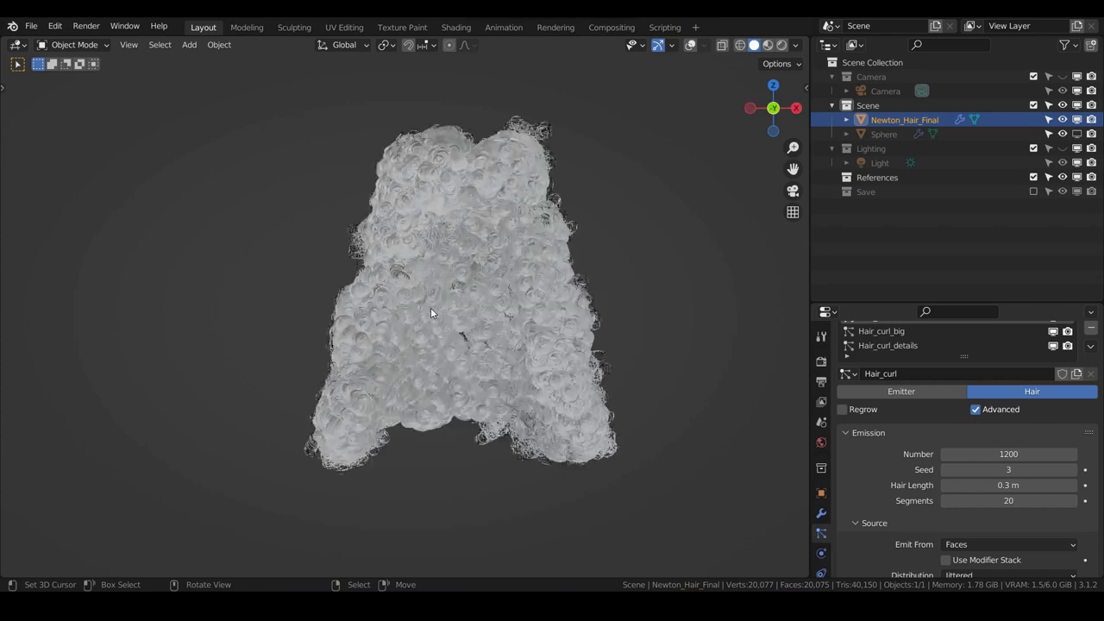
{"action": "left_click", "coordinate": [782, 46]}
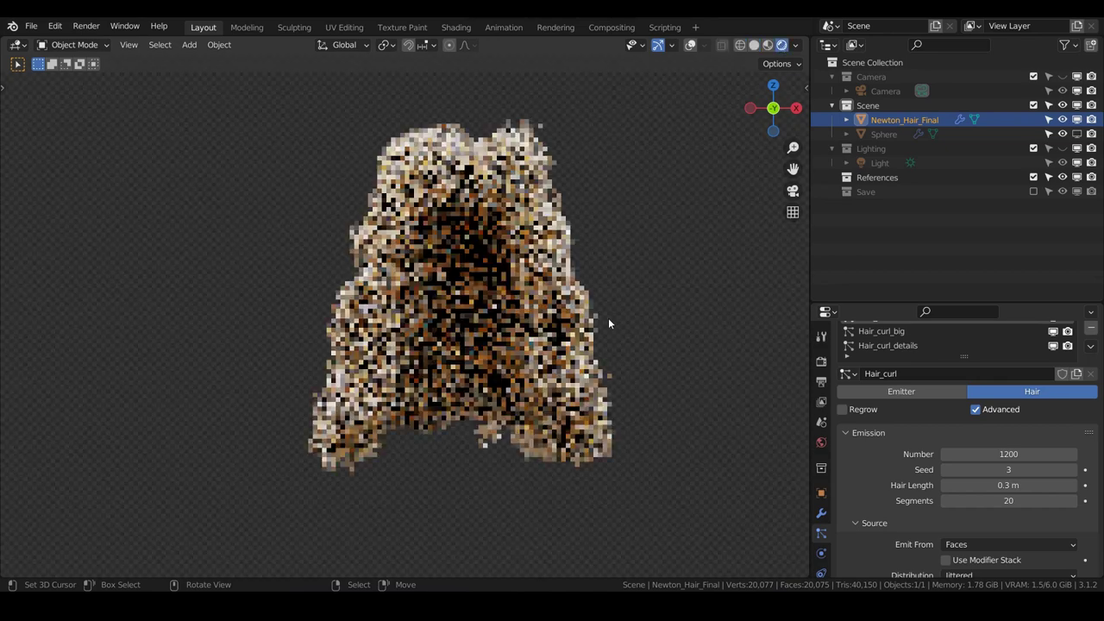